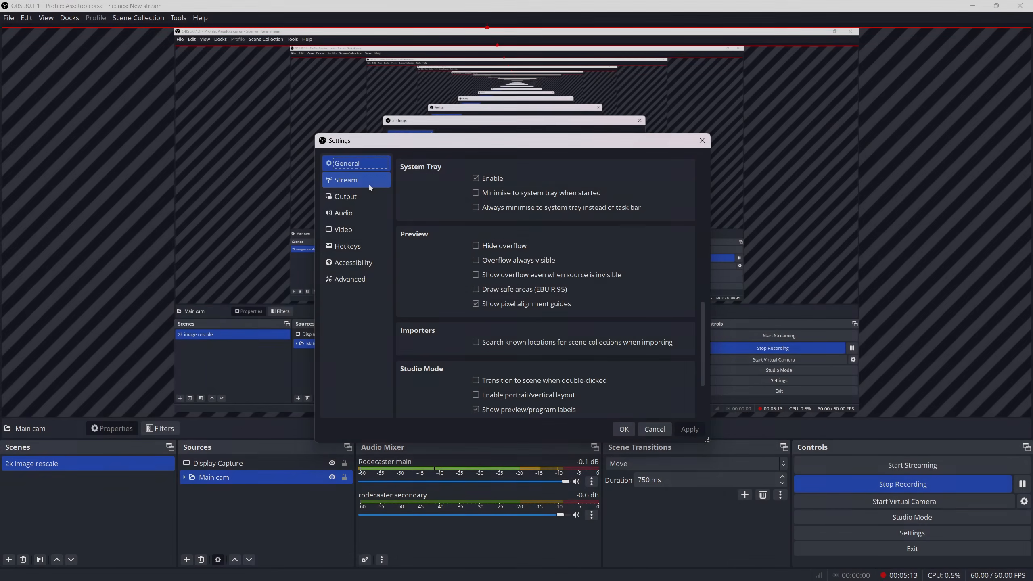
# Review the stream service, video resolution, streaming encoder, global audio device and meter settings
pyautogui.click(369, 184)
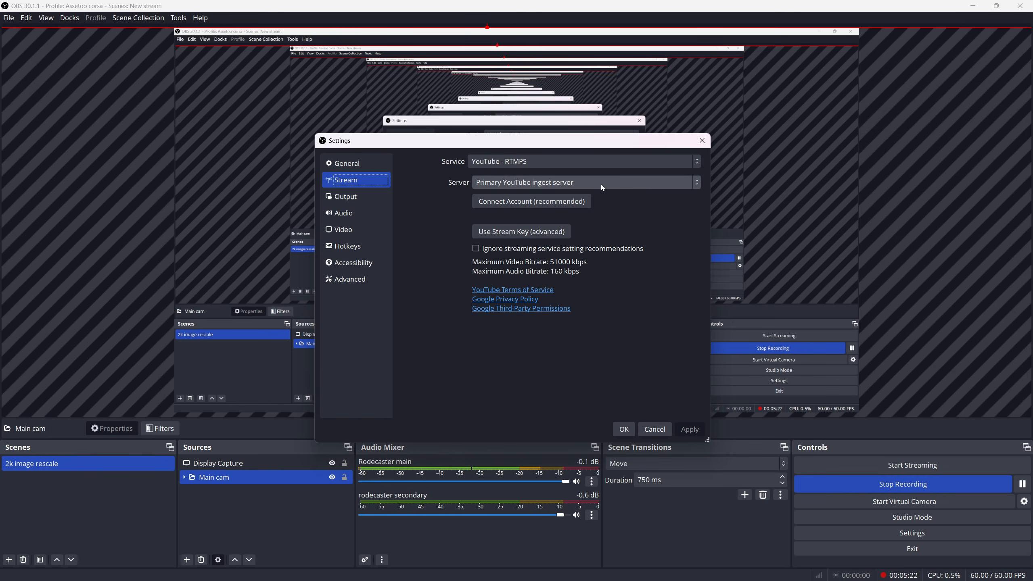
pyautogui.click(345, 231)
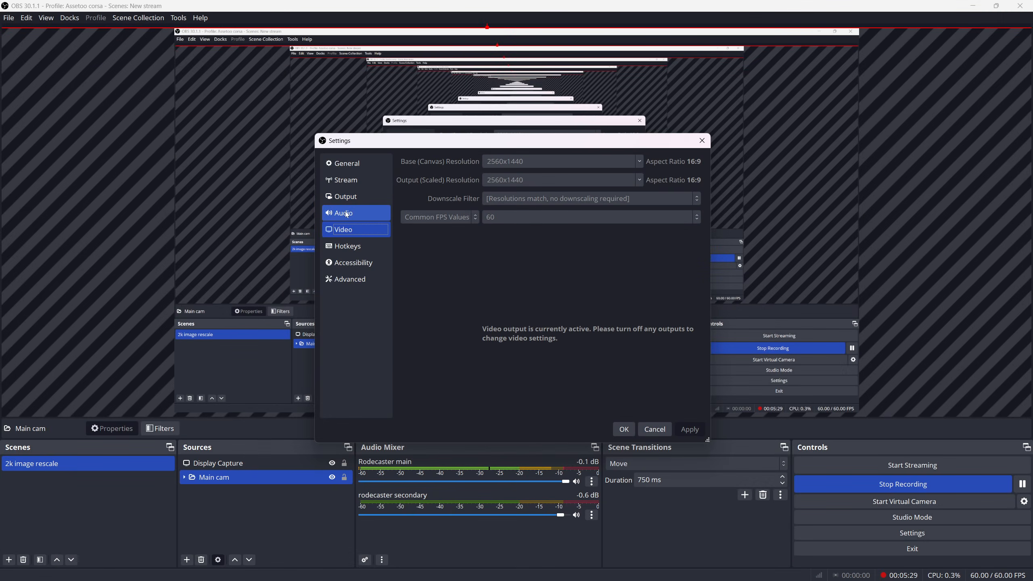
pyautogui.click(341, 197)
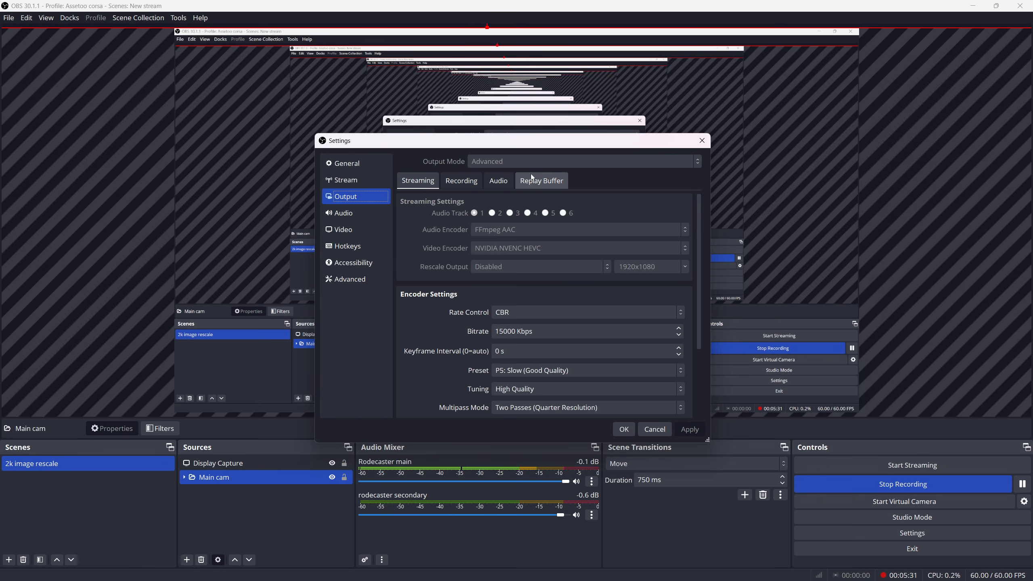
pyautogui.scroll(-1, 511, 234)
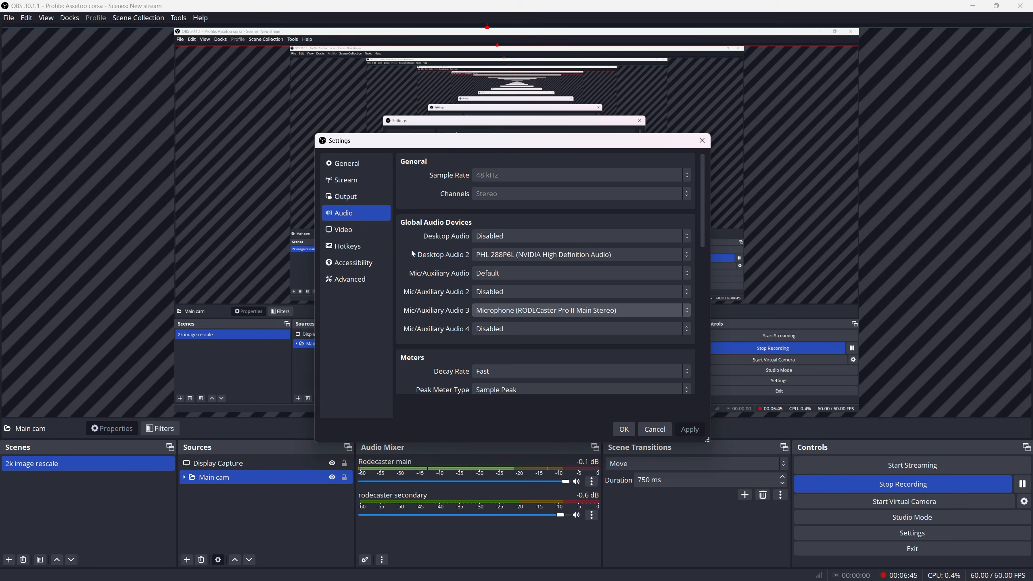
pyautogui.click(690, 256)
pyautogui.click(689, 254)
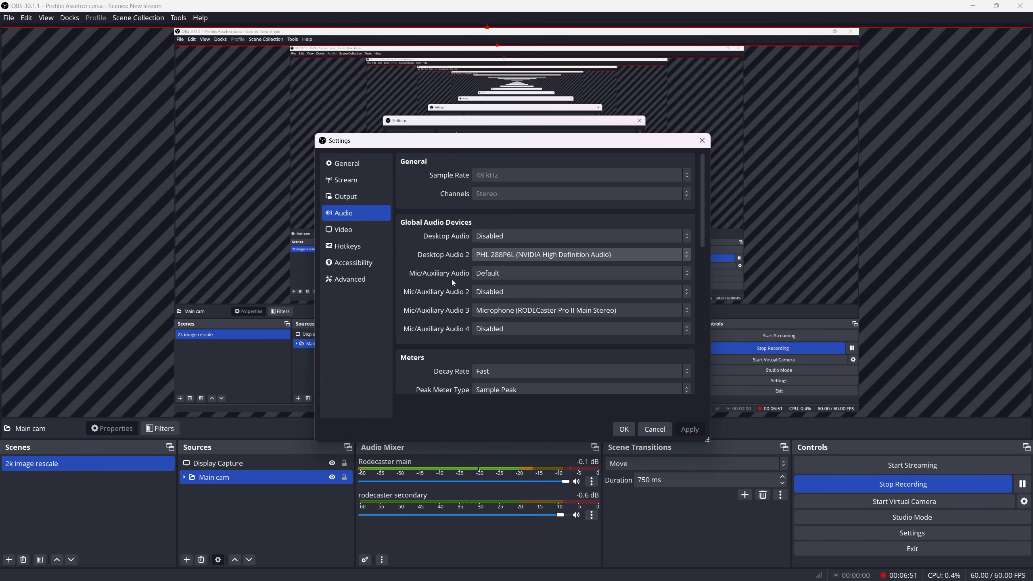
pyautogui.scroll(-2, 452, 280)
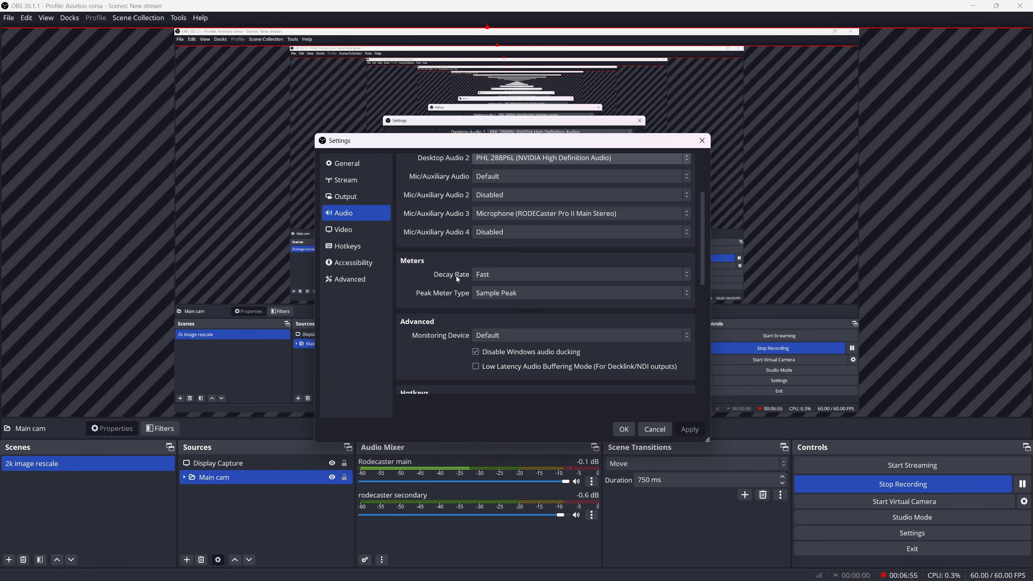
pyautogui.click(517, 289)
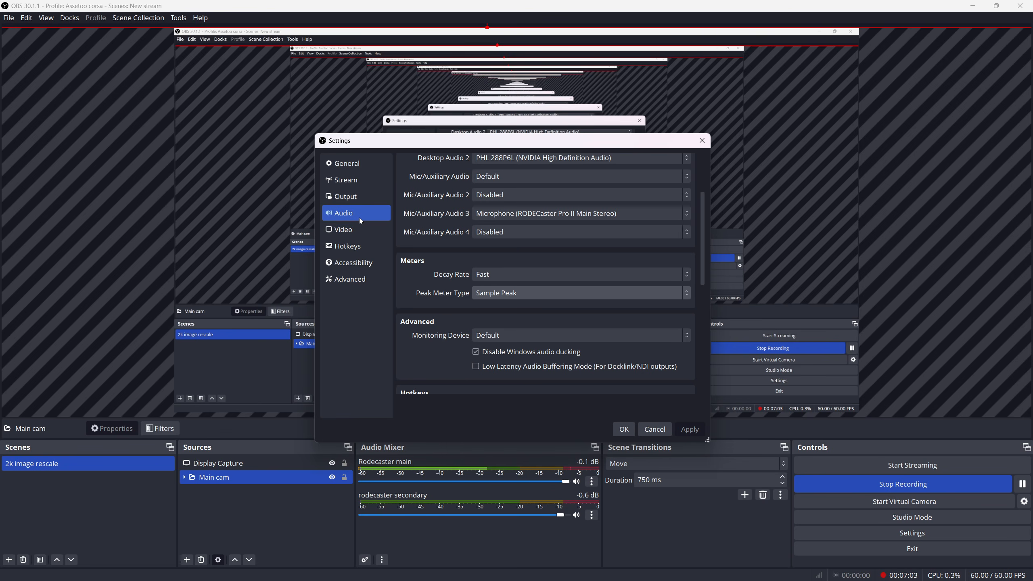
# Look through the output, stream, video, hotkey and accessibility settings
pyautogui.click(358, 197)
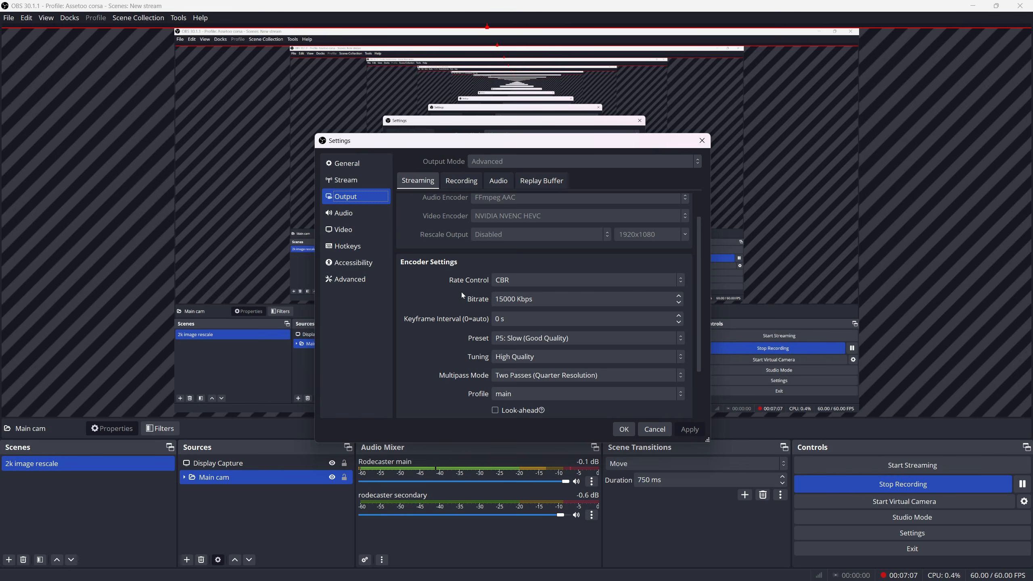
pyautogui.click(360, 185)
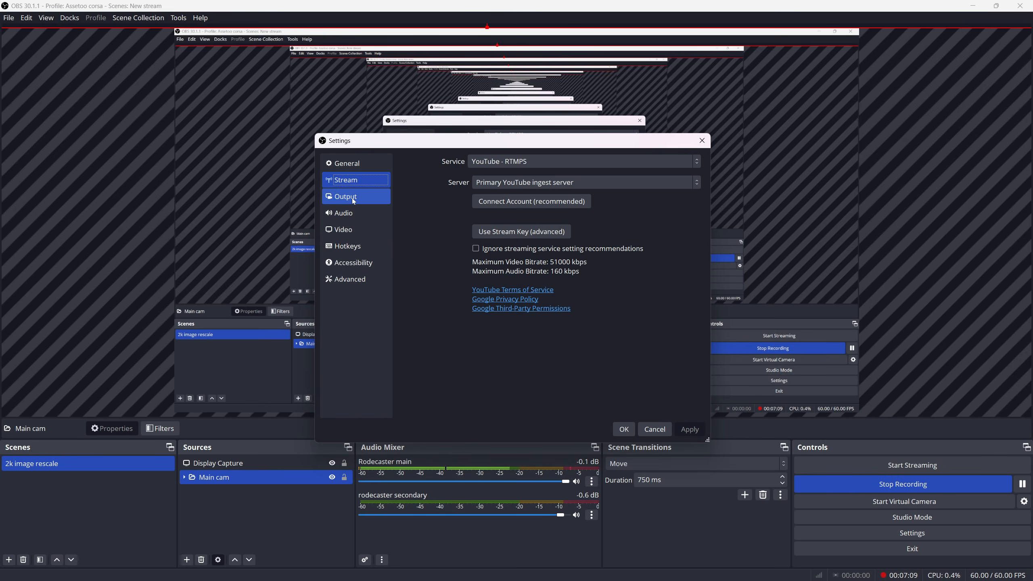
pyautogui.click(348, 230)
pyautogui.click(359, 246)
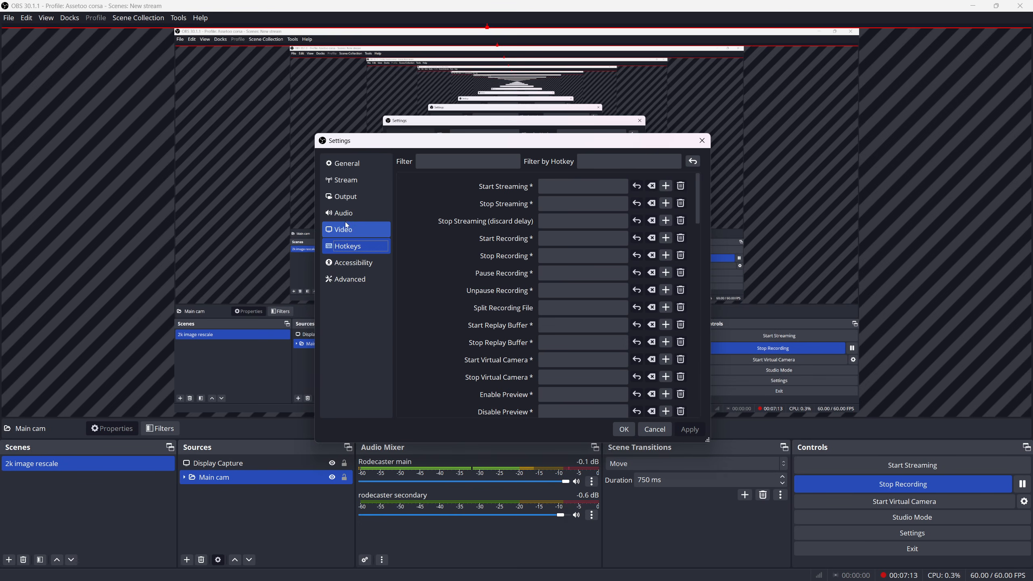
pyautogui.scroll(-8, 665, 301)
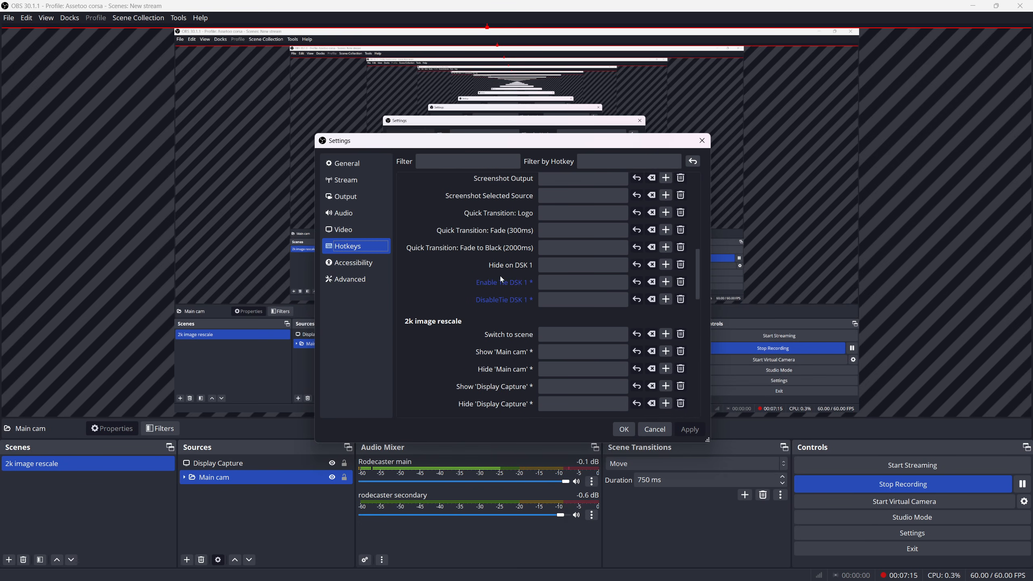
pyautogui.scroll(10, 498, 275)
pyautogui.click(358, 263)
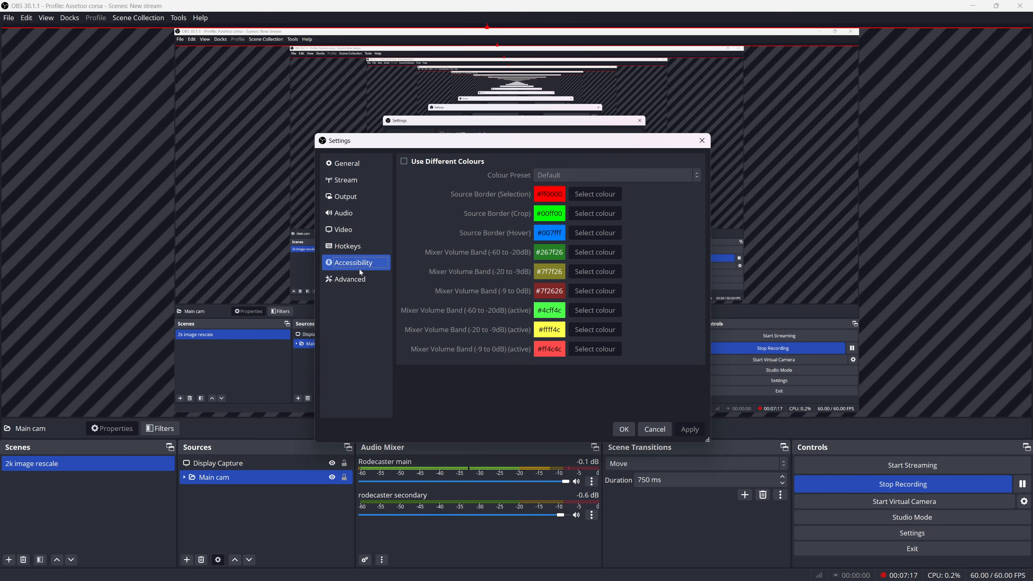
# Examine the advanced settings, including the process priority options, video format, recording, stream delay and automatic reconnect
pyautogui.click(358, 280)
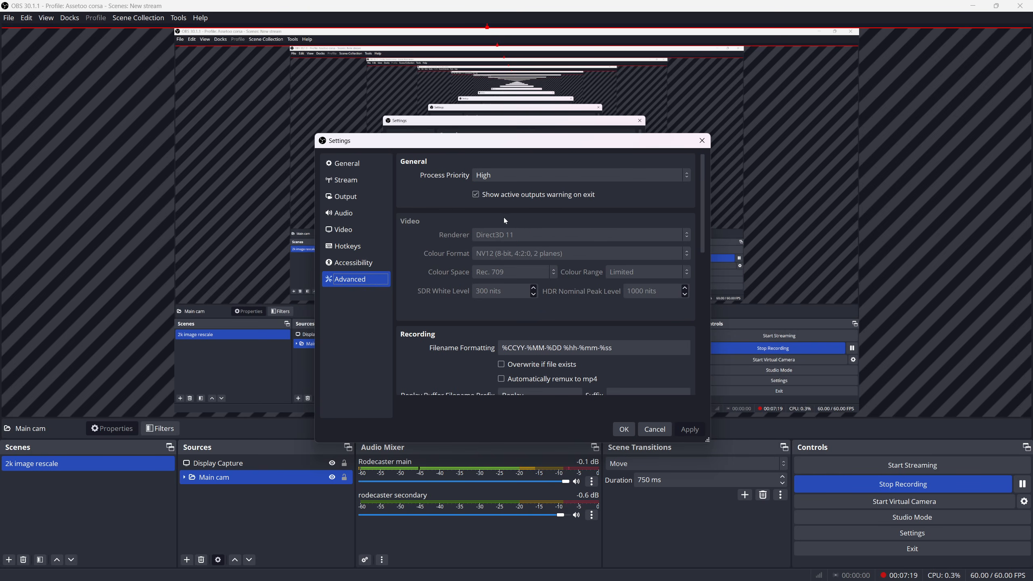
pyautogui.click(536, 170)
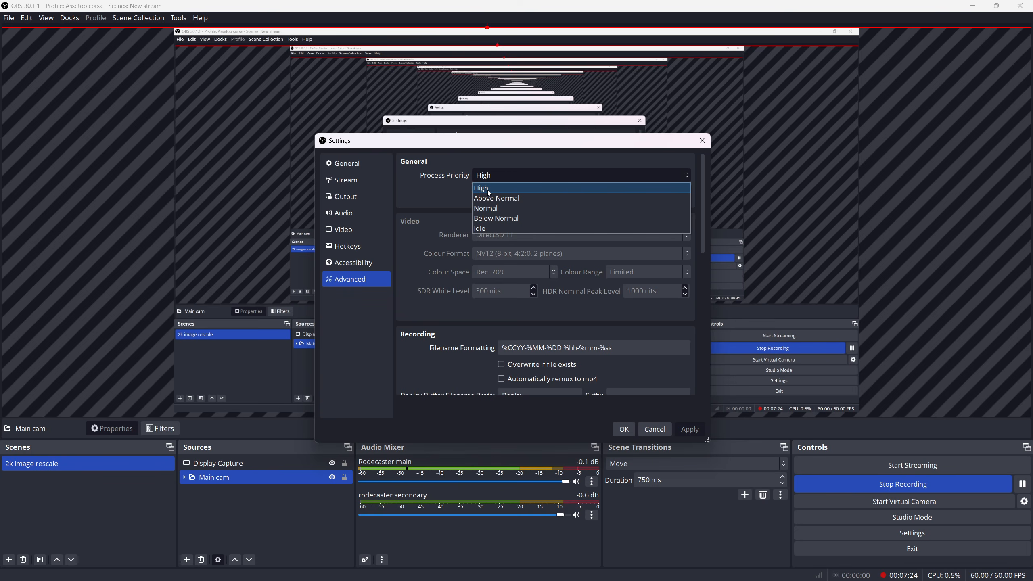
pyautogui.click(443, 198)
pyautogui.scroll(-1, 462, 234)
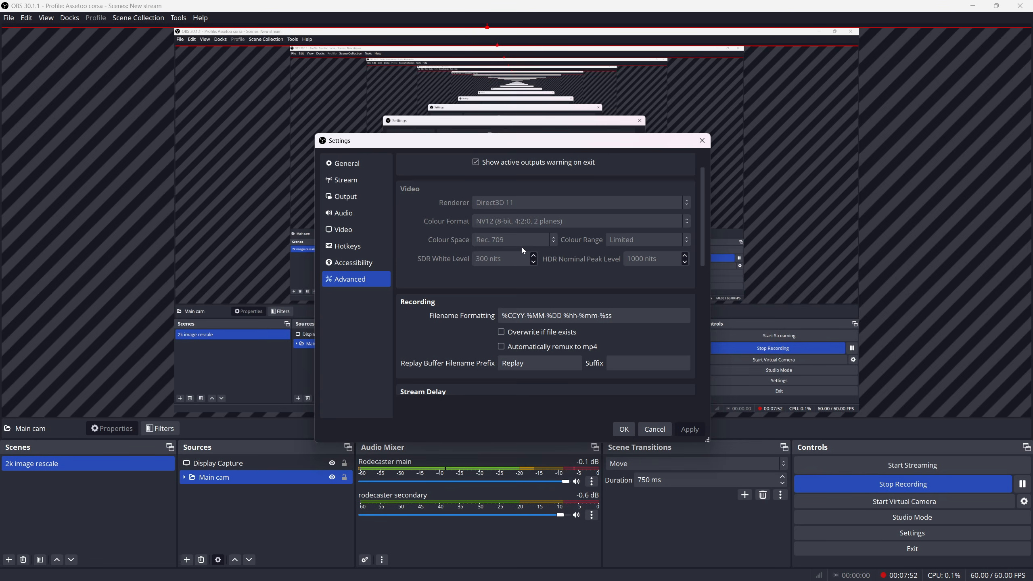
pyautogui.scroll(-2, 448, 275)
pyautogui.scroll(-2, 447, 277)
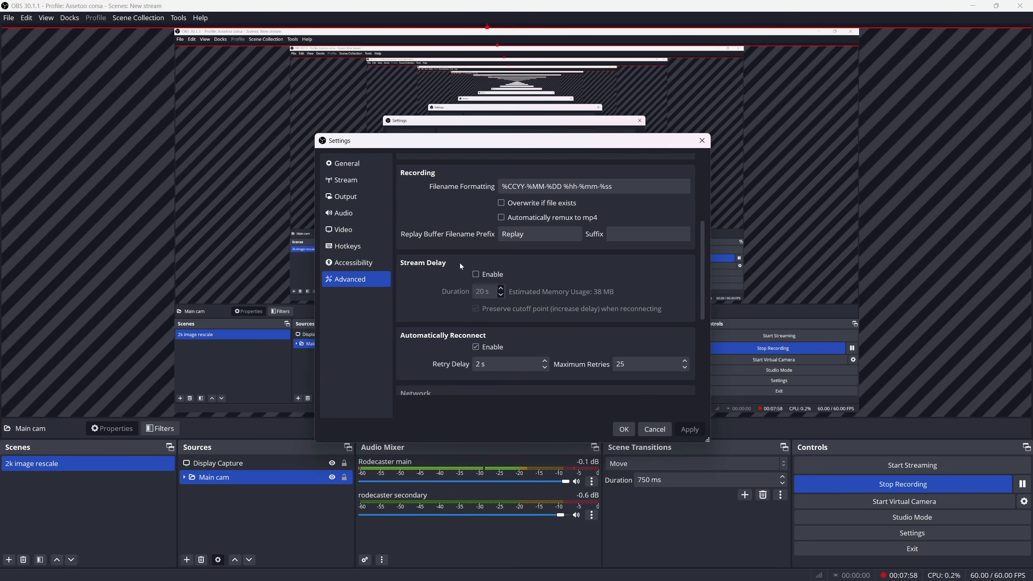
pyautogui.scroll(-5, 443, 246)
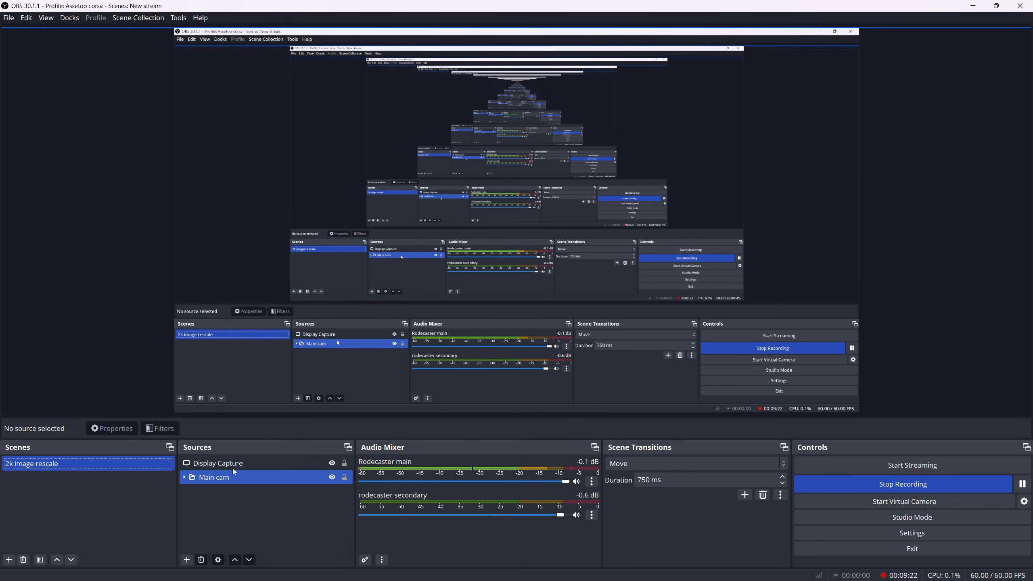
pyautogui.click(215, 463)
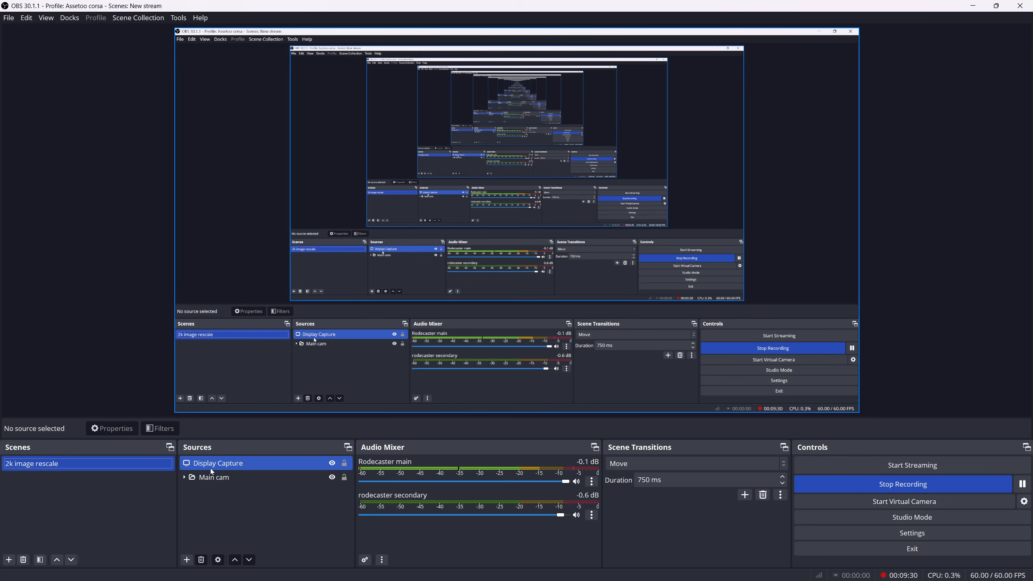
pyautogui.click(223, 479)
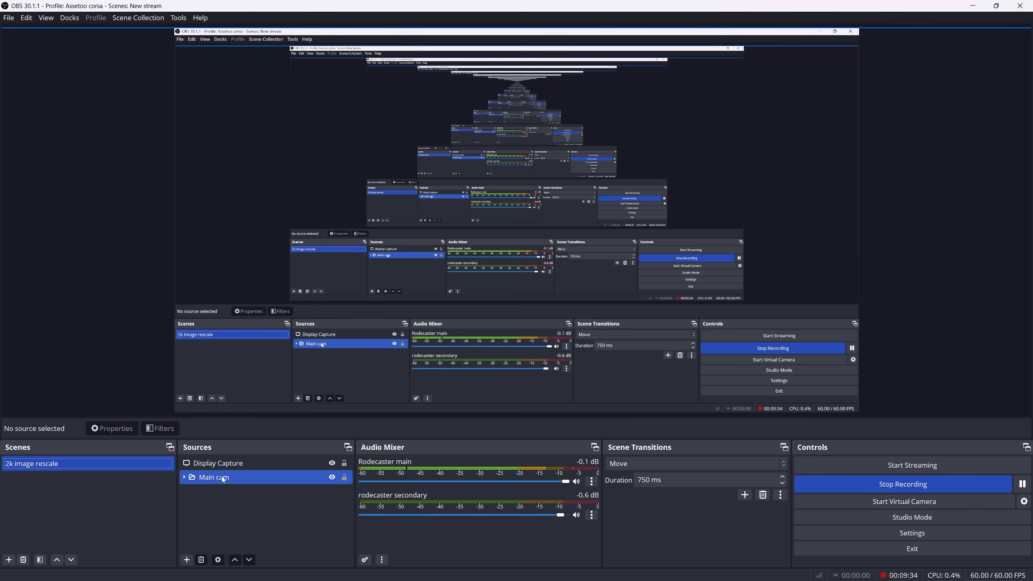
pyautogui.click(334, 469)
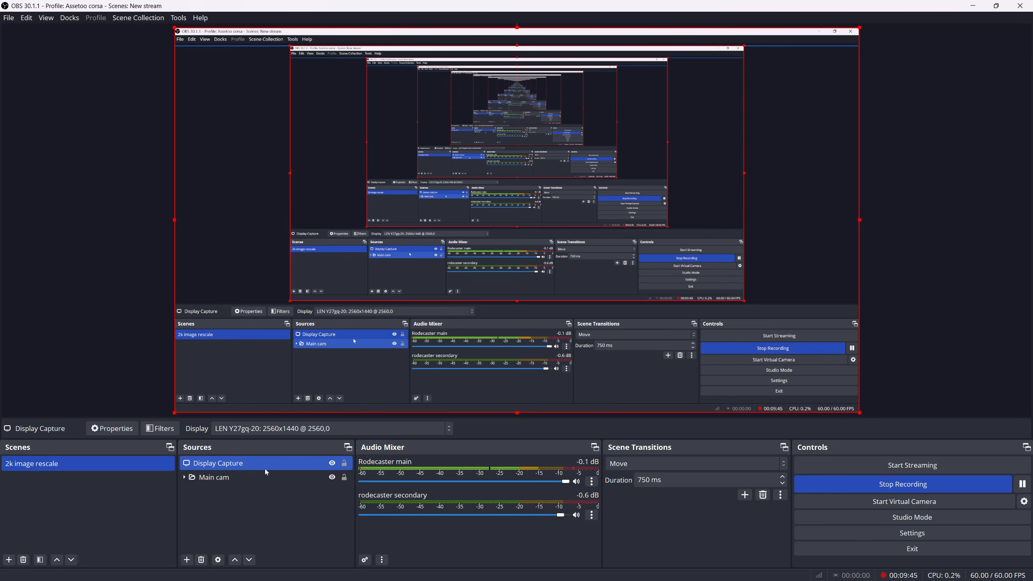
pyautogui.click(228, 517)
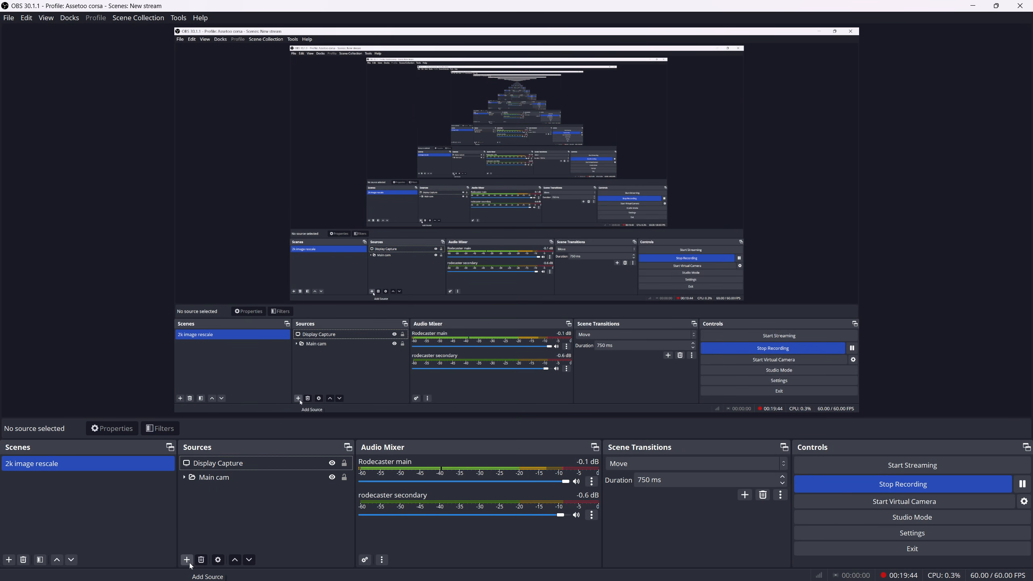
# Add a Window Capture source named Zwift to the 2k image rescale scene and select it
pyautogui.click(187, 560)
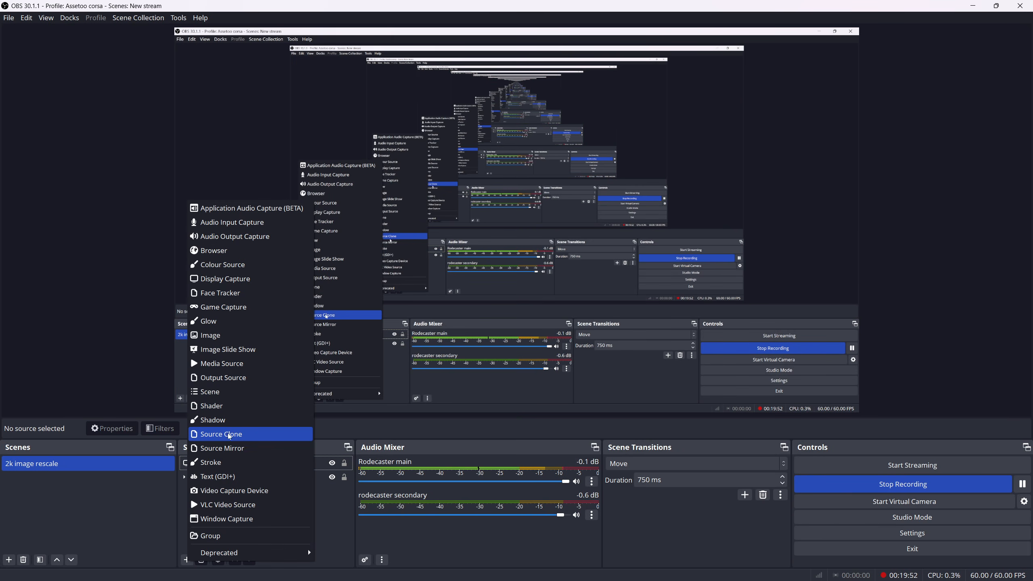
pyautogui.click(232, 519)
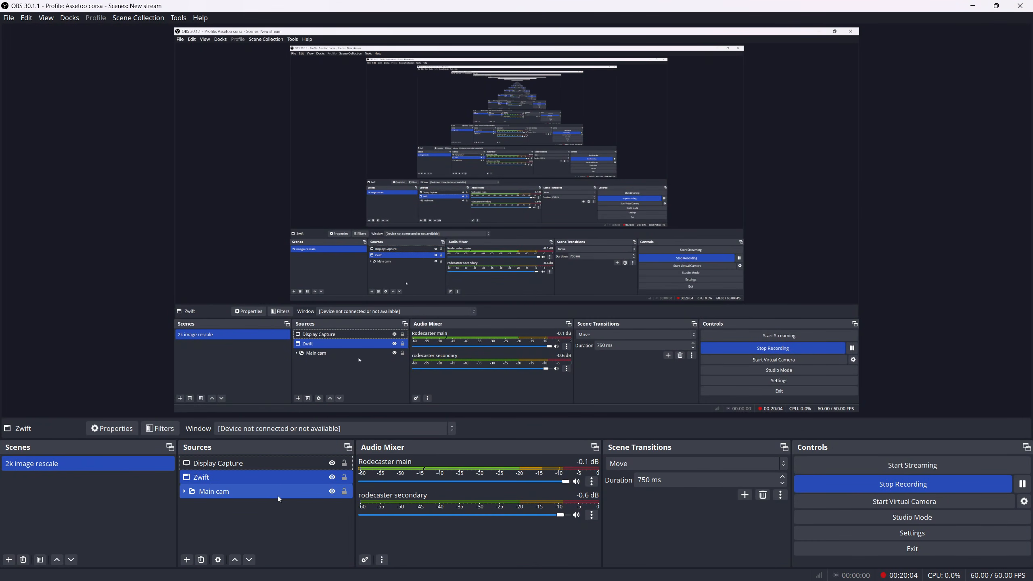
pyautogui.click(277, 477)
pyautogui.click(277, 463)
pyautogui.click(261, 476)
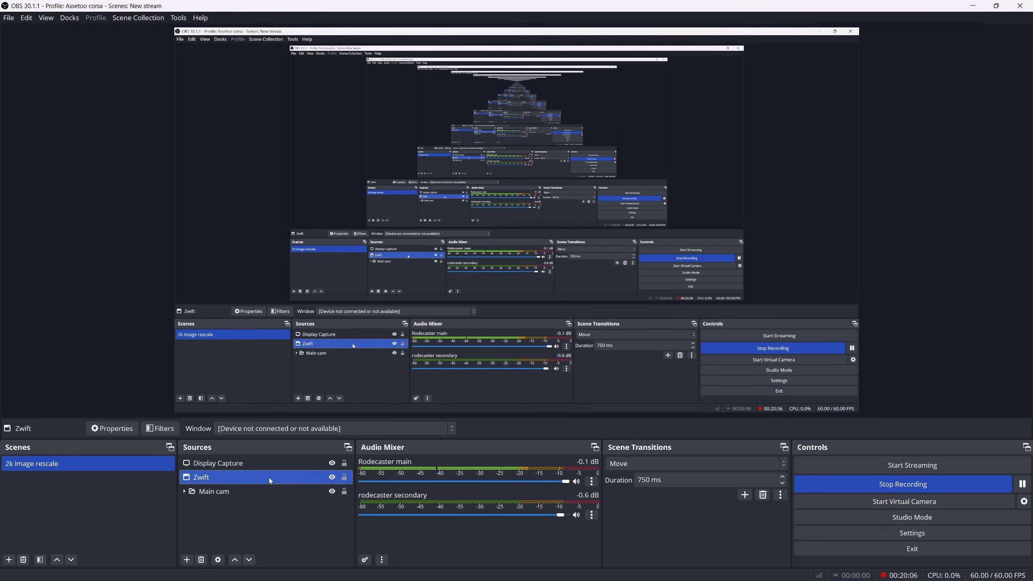
# Set the Zwift source to capture the [ZwiftApp.exe]: Zwift window using the Windows 10 (1903 and up) capture method
pyautogui.rightClick(269, 478)
pyautogui.click(293, 467)
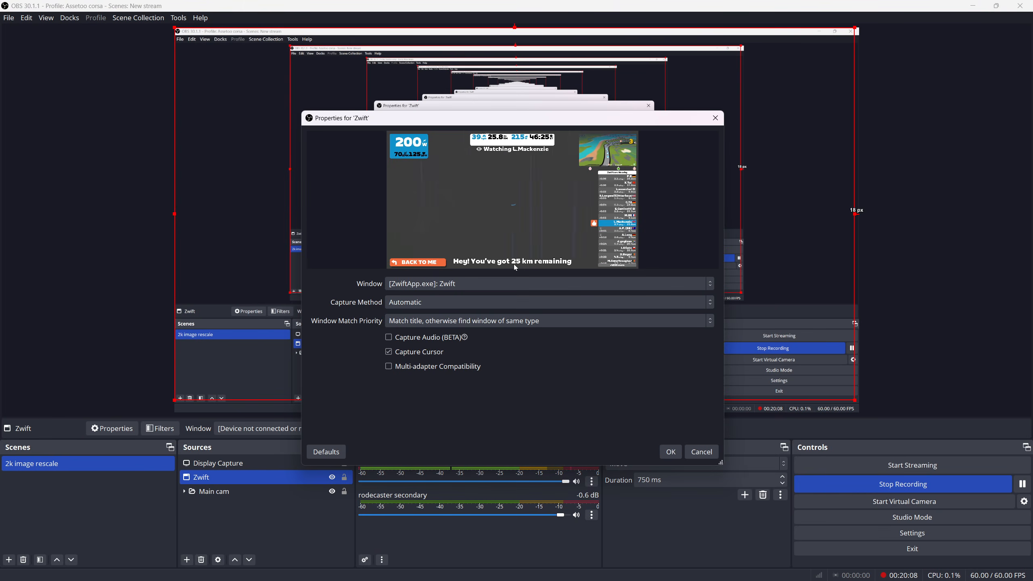
pyautogui.click(495, 284)
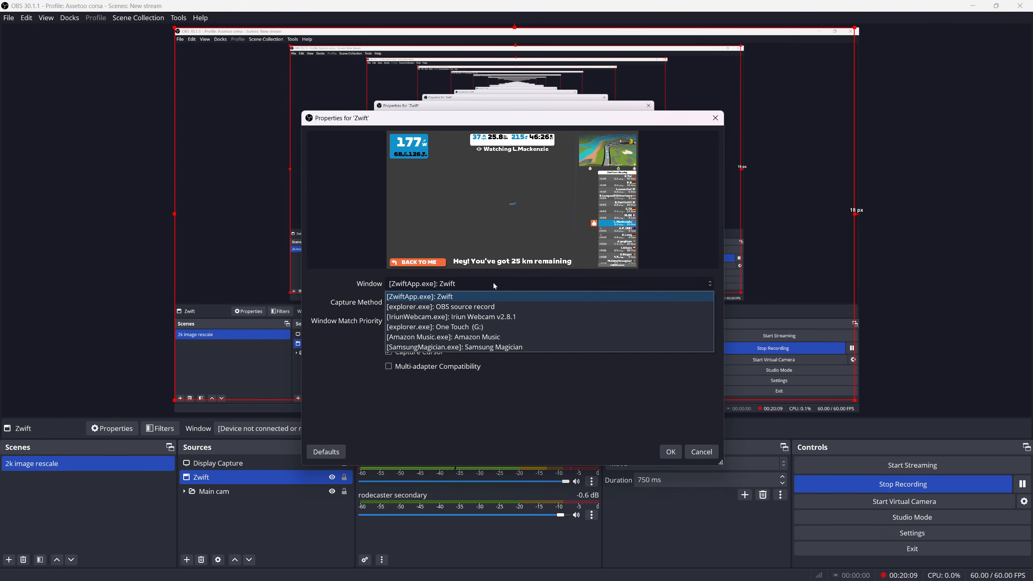
pyautogui.click(456, 297)
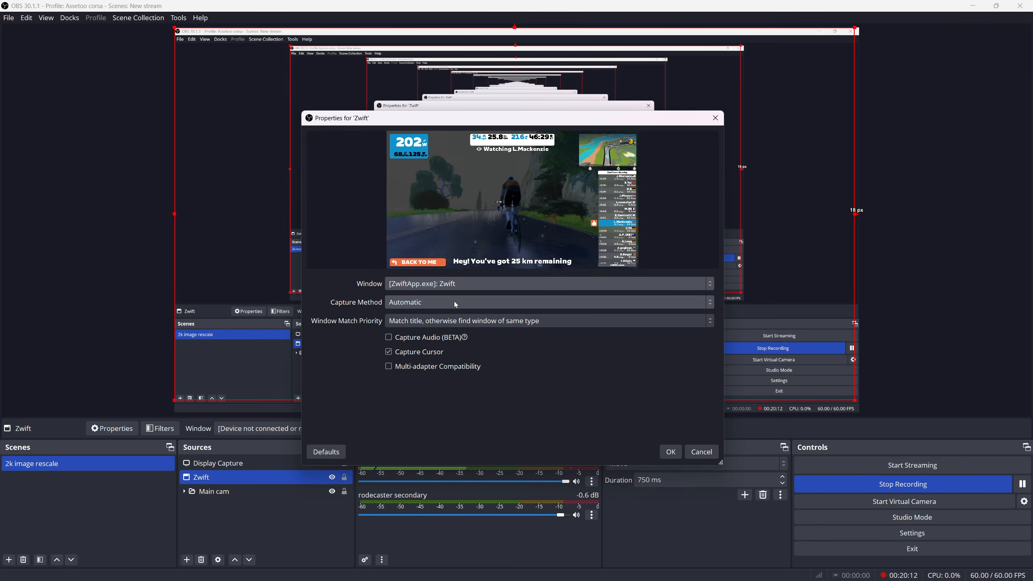
pyautogui.click(453, 302)
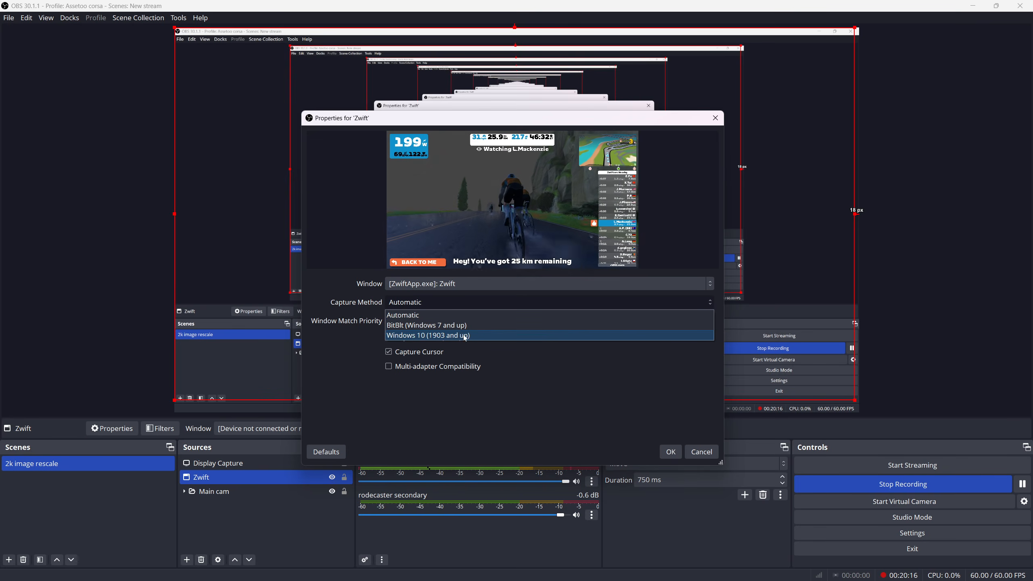
pyautogui.click(495, 335)
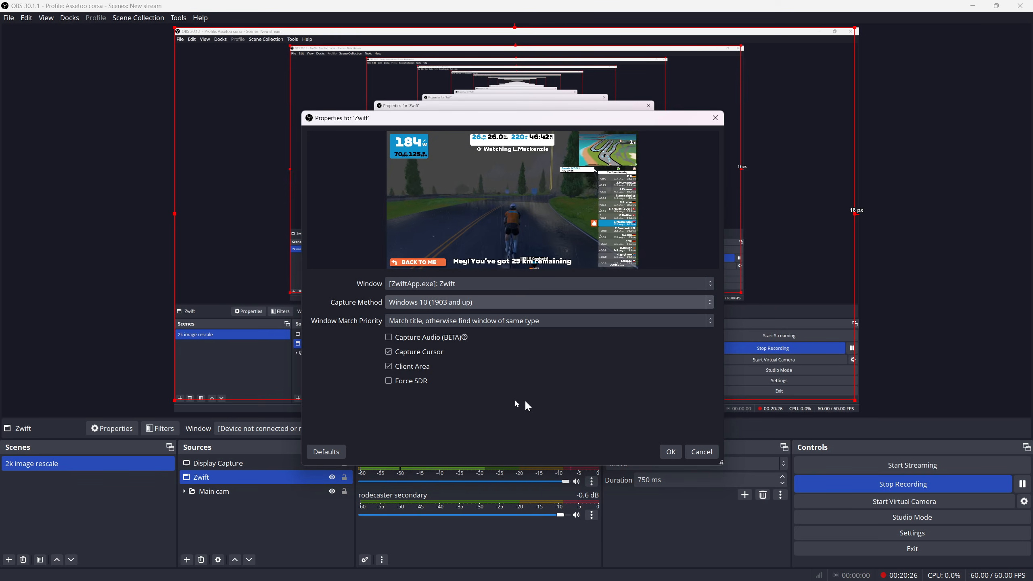
pyautogui.click(671, 453)
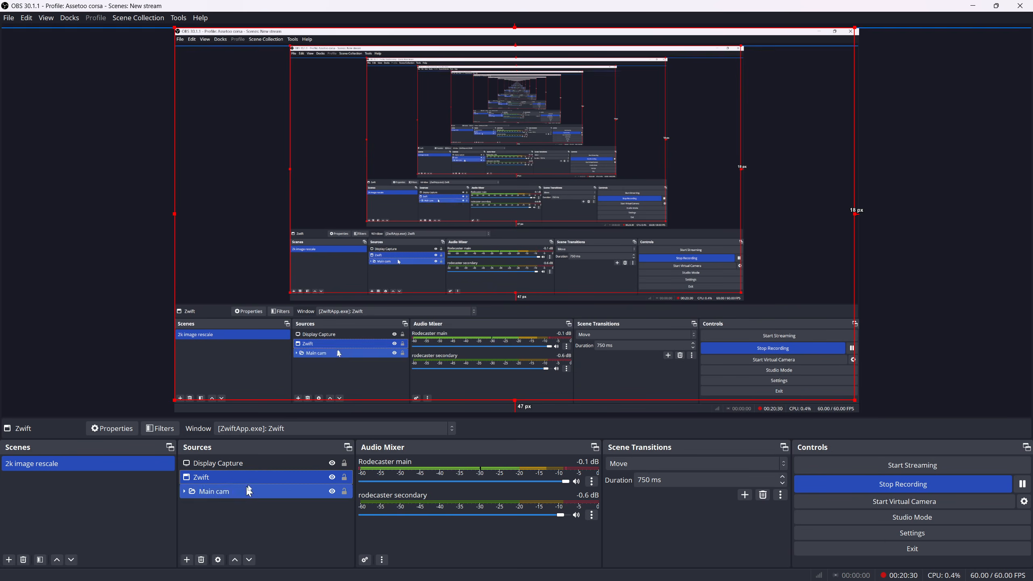
pyautogui.rightClick(260, 478)
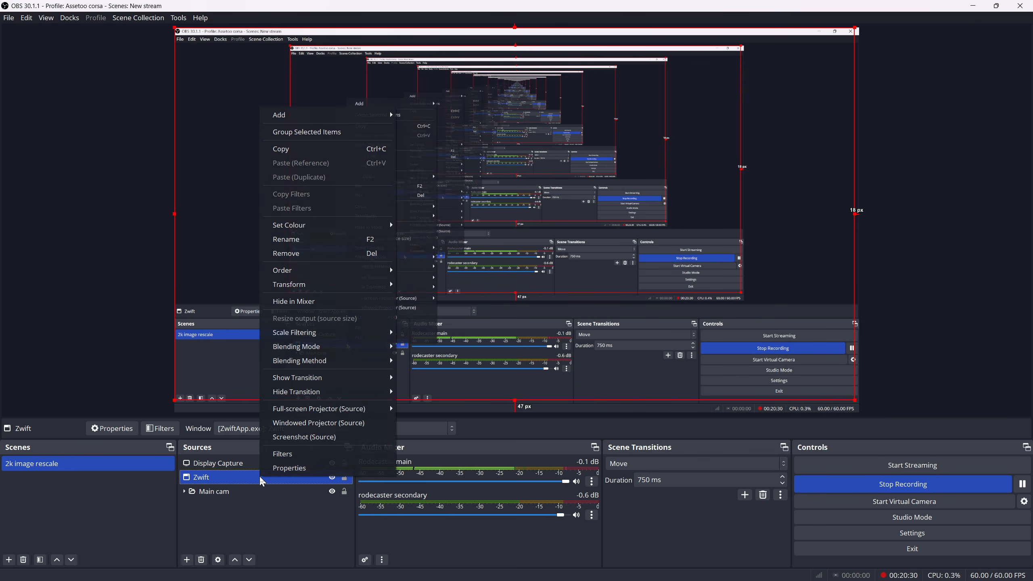
pyautogui.click(290, 468)
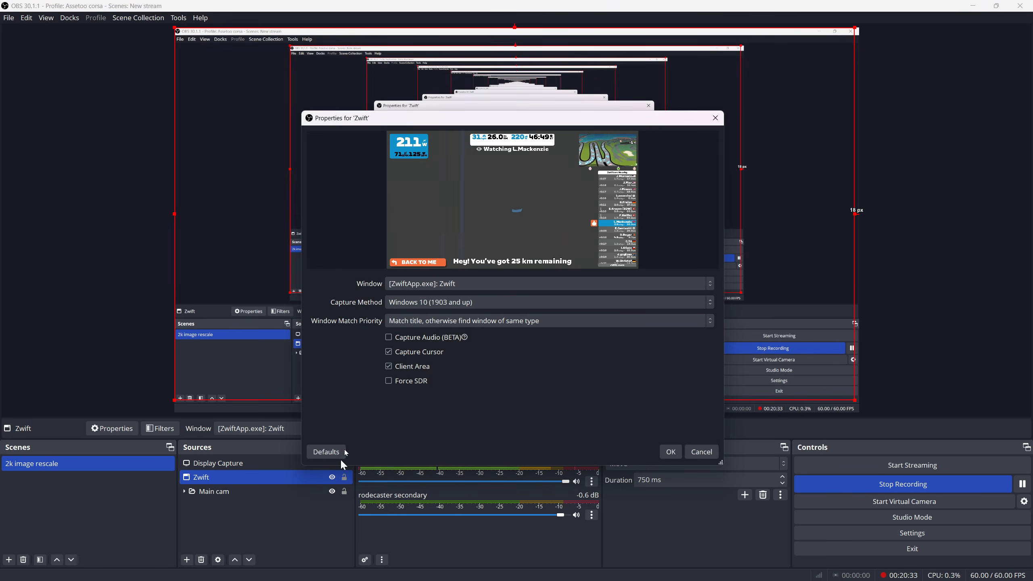
pyautogui.click(715, 455)
# Transform the Zwift source to fit the screen
pyautogui.rightClick(270, 477)
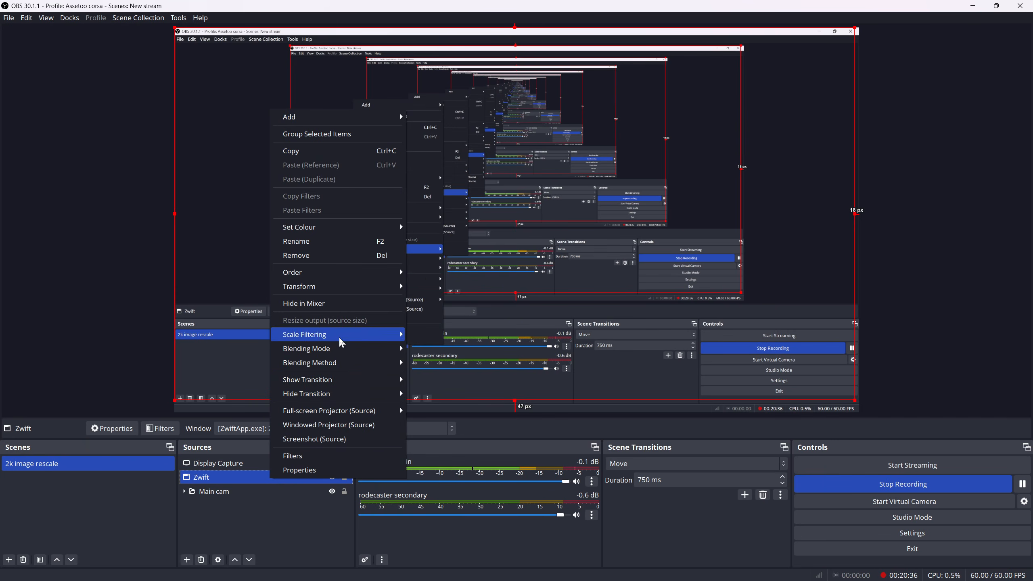
pyautogui.moveTo(326, 289)
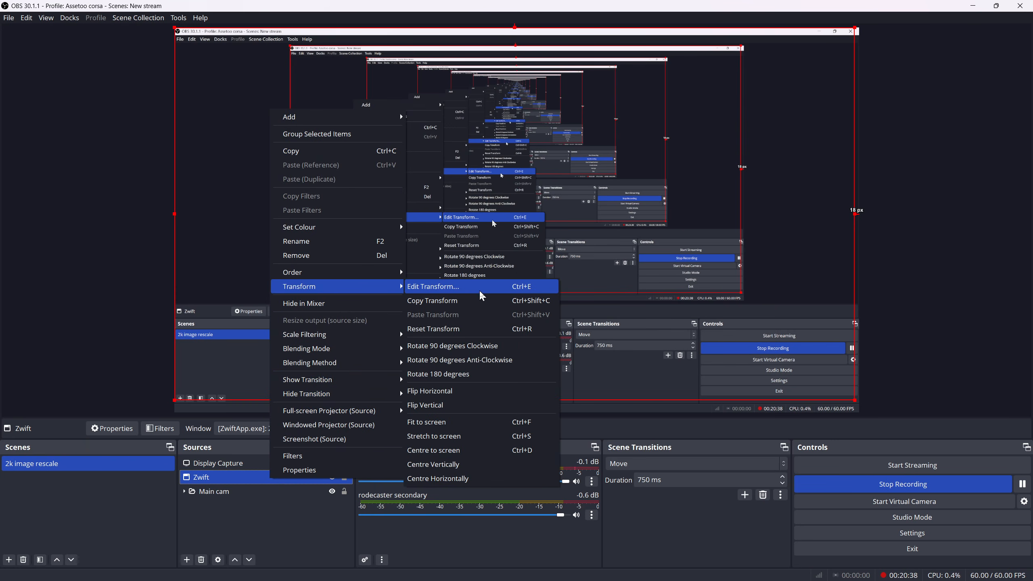
pyautogui.click(447, 422)
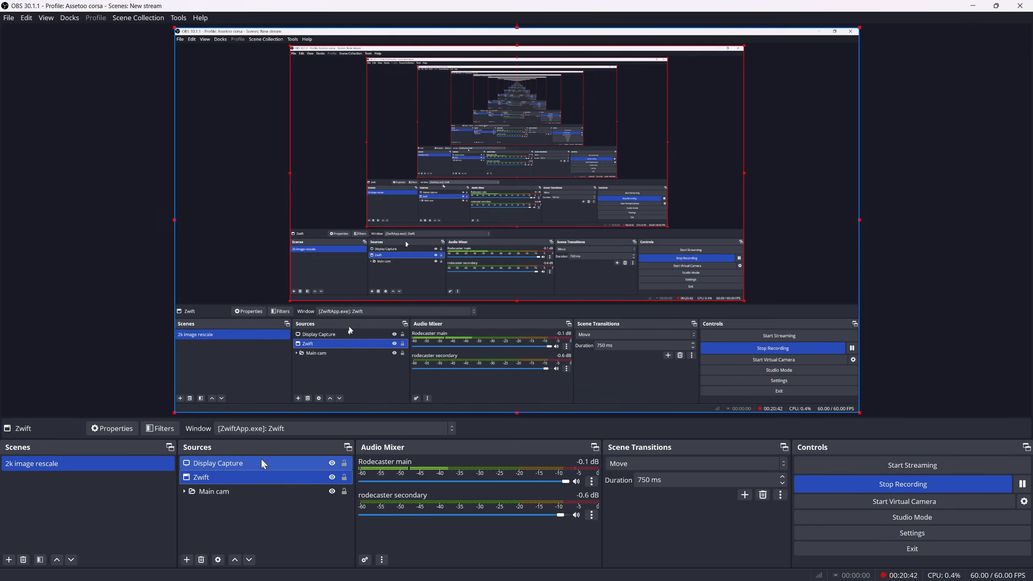
# Apply Fit to screen to the Zwift source once more and switch to Zwift to check its picture
pyautogui.rightClick(263, 483)
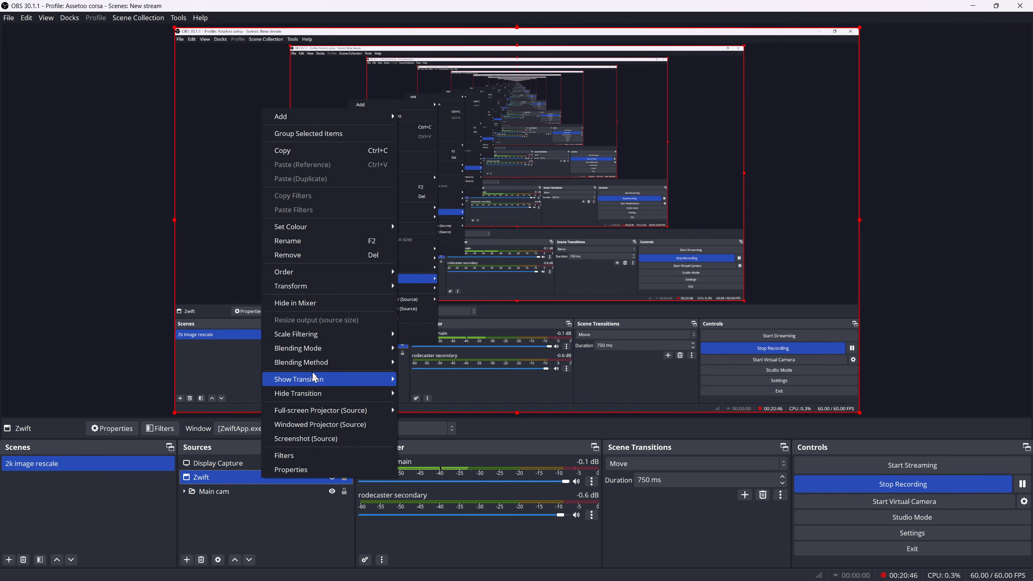
pyautogui.moveTo(392, 286)
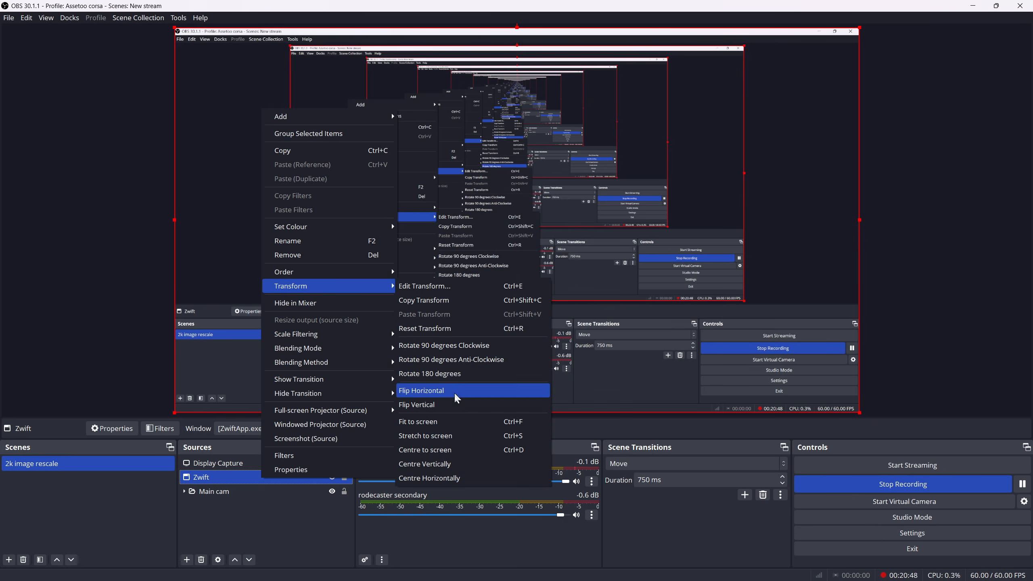
pyautogui.click(451, 426)
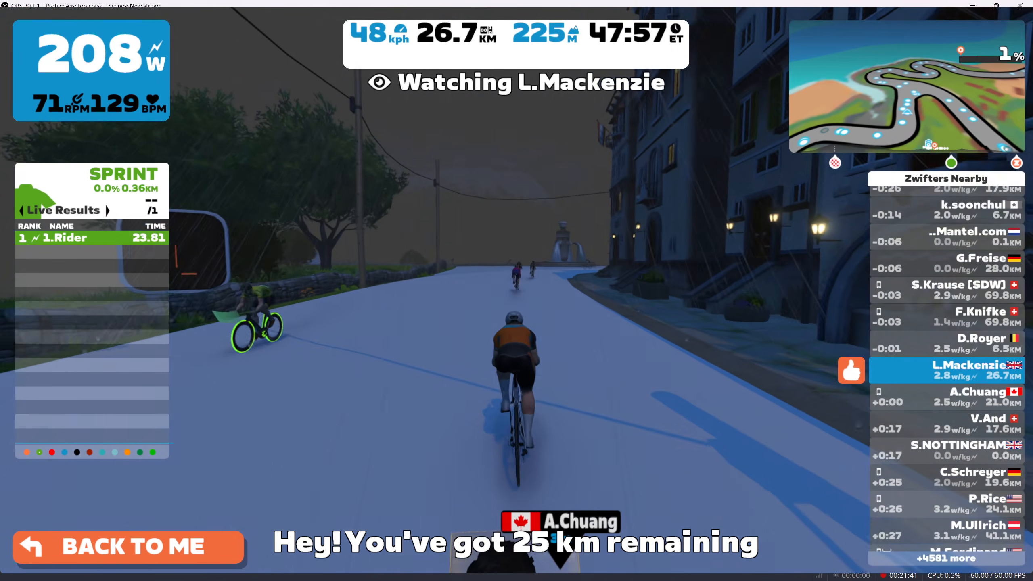
pyautogui.hotkey('alt', 'Tab')
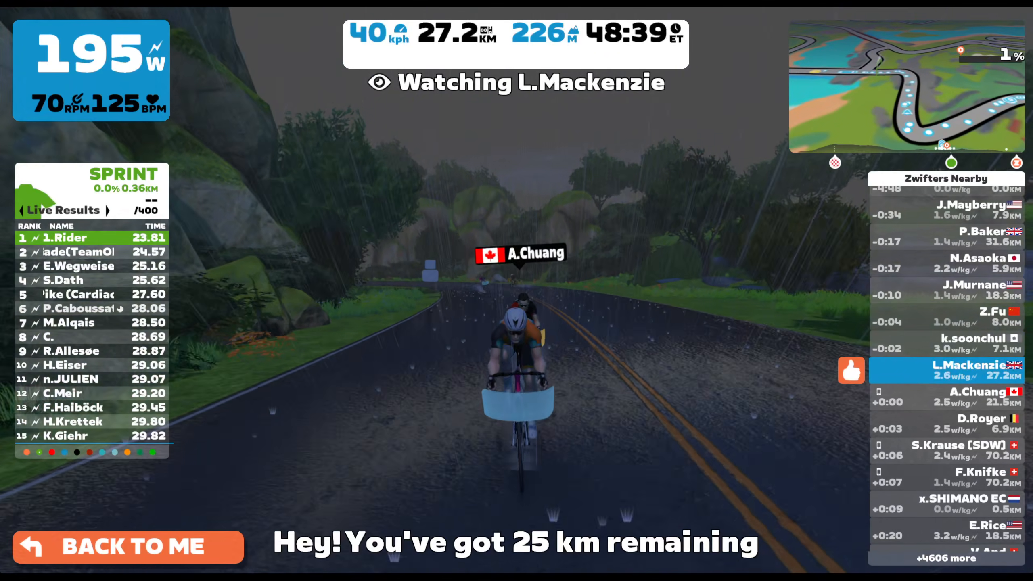
pyautogui.press('5')
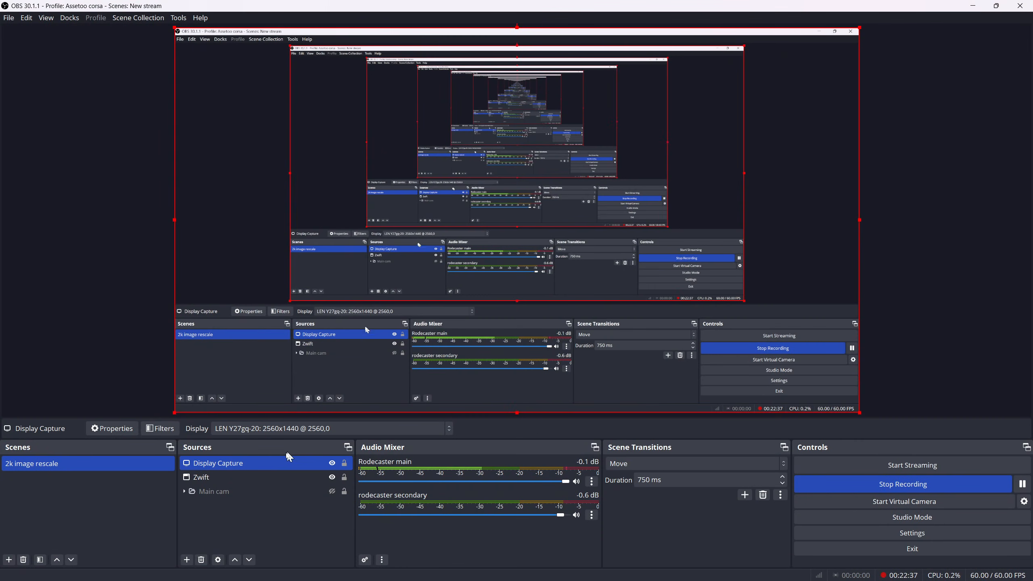
# Remove the existing User-defined shader effect filter from the Zwift source
pyautogui.click(235, 477)
pyautogui.rightClick(227, 481)
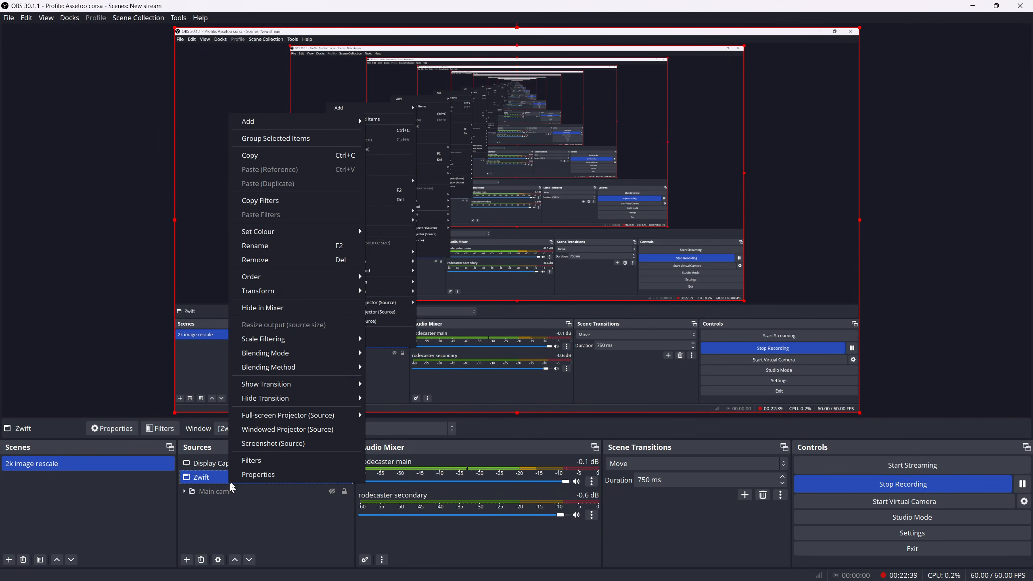
pyautogui.click(255, 462)
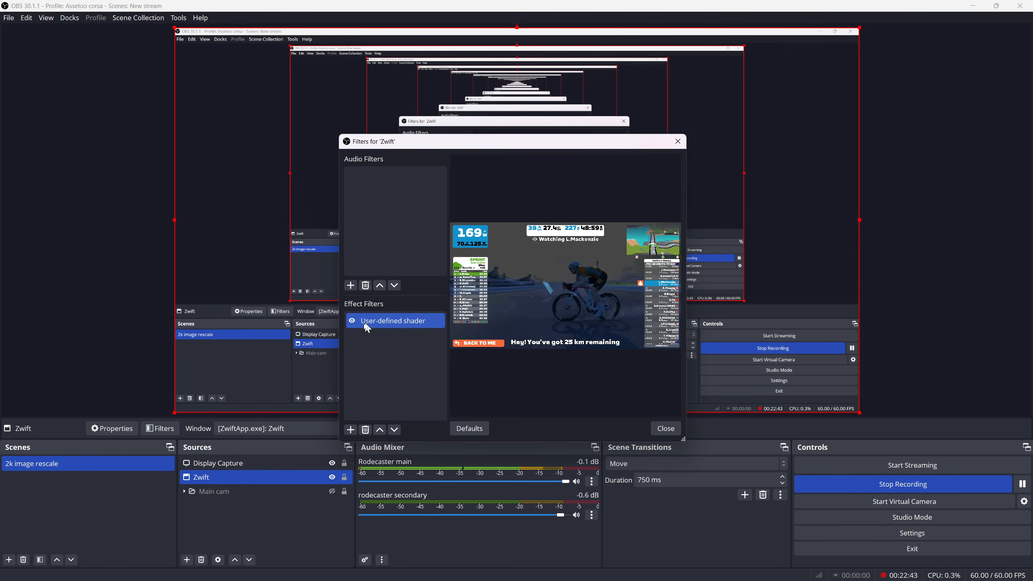
pyautogui.click(365, 430)
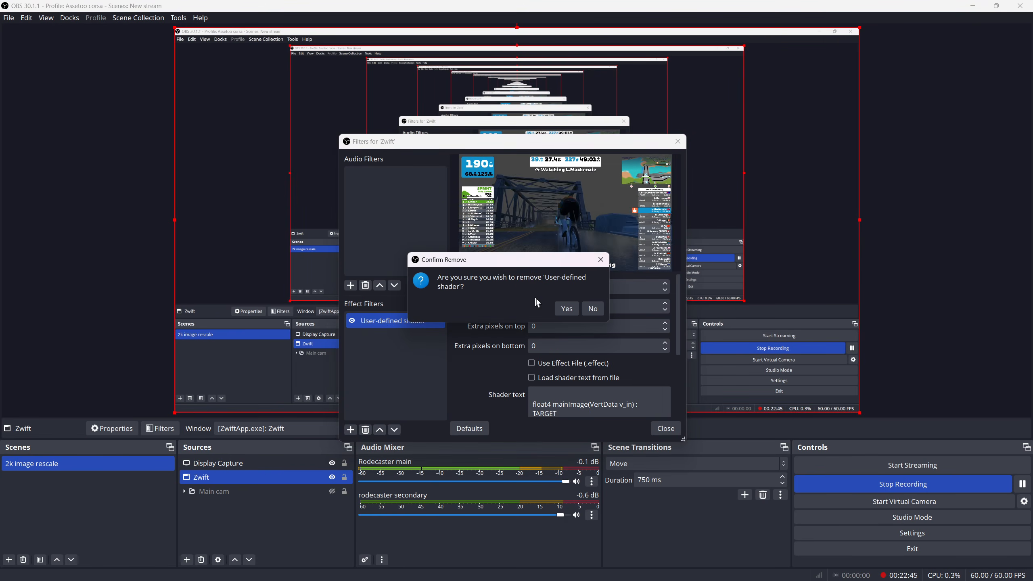
pyautogui.click(566, 308)
# Add a User-defined shader effect filter to the Zwift source, keeping the default filter name
pyautogui.click(351, 429)
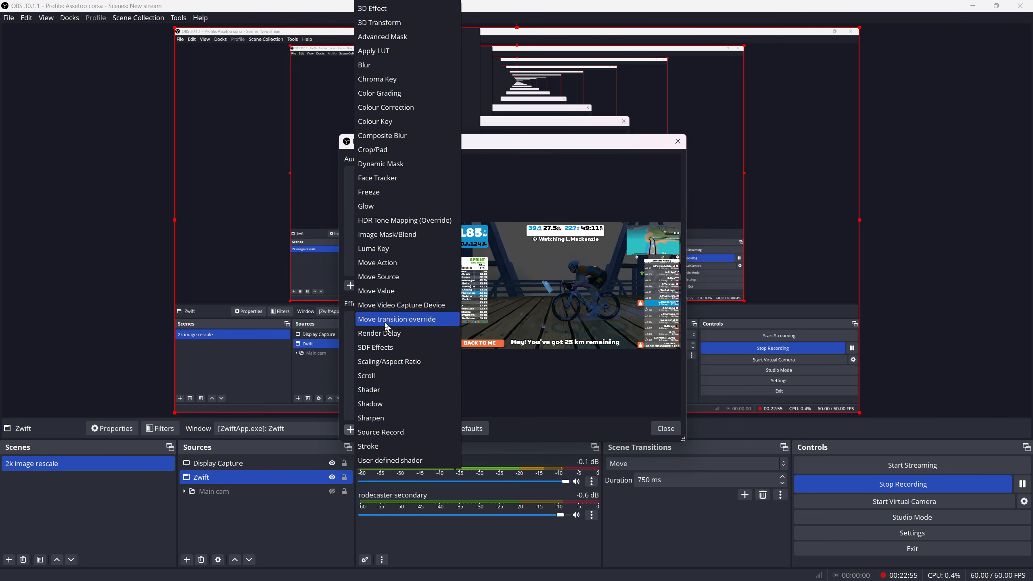
pyautogui.click(405, 466)
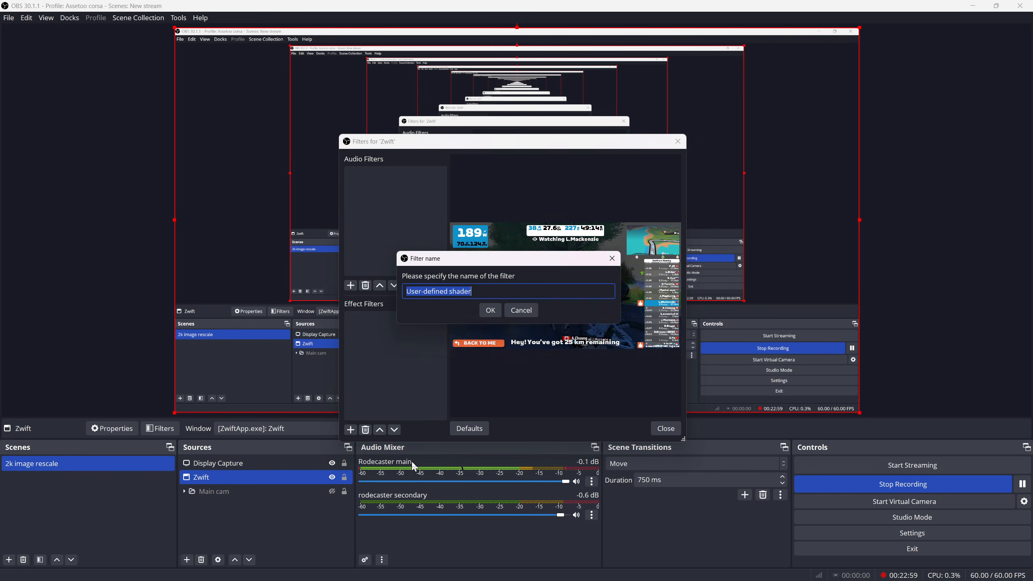
pyautogui.click(493, 309)
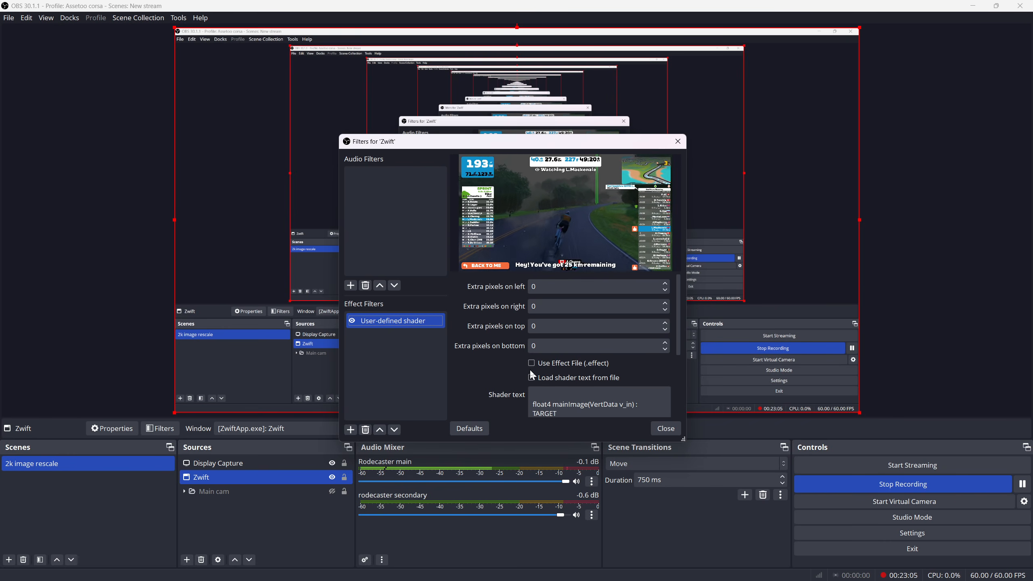
# Load the filter's shader text from the file rounded_rect.shader in the obs-shaderfilter examples folder
pyautogui.click(531, 378)
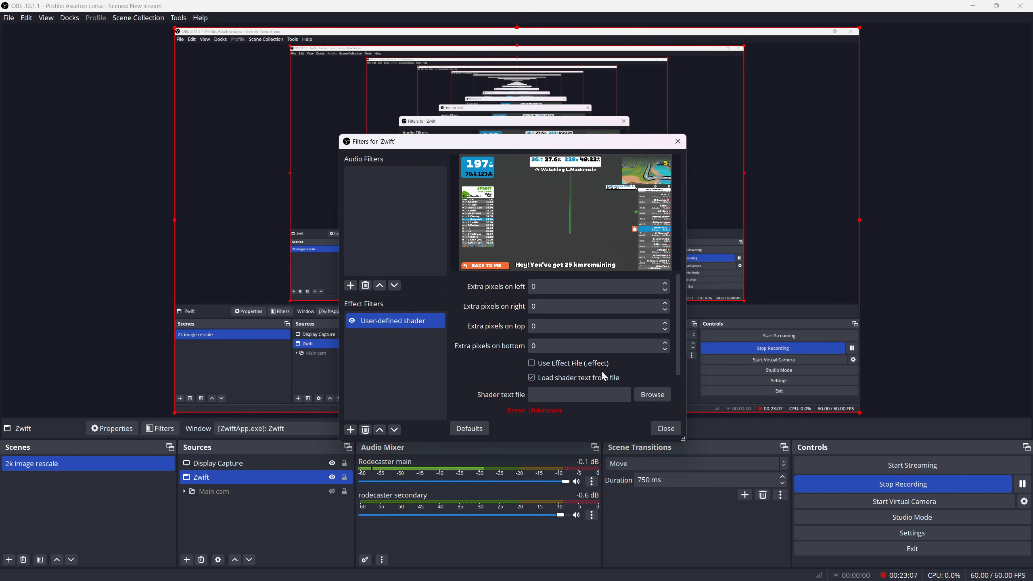
pyautogui.click(646, 396)
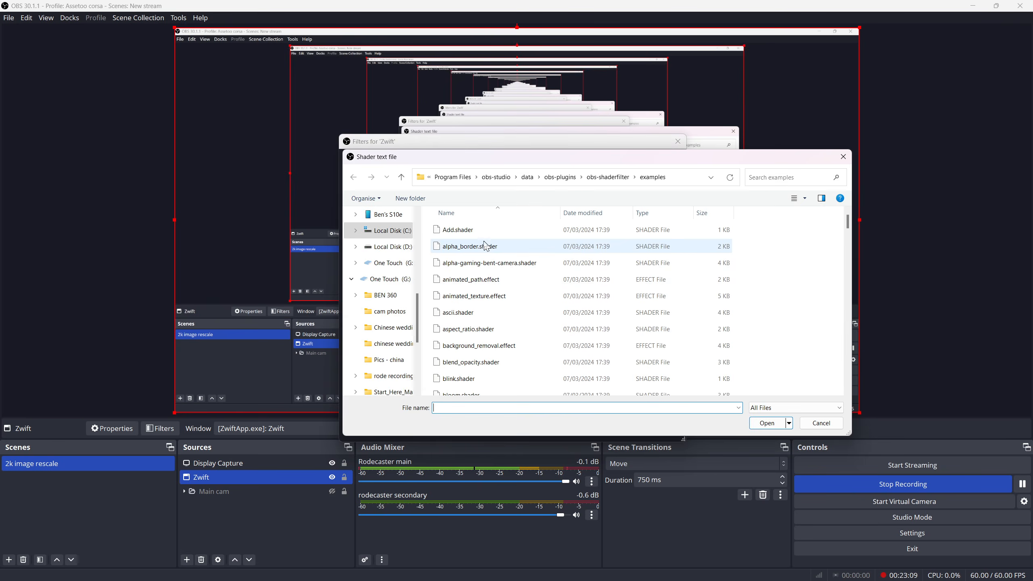
pyautogui.scroll(-4, 502, 325)
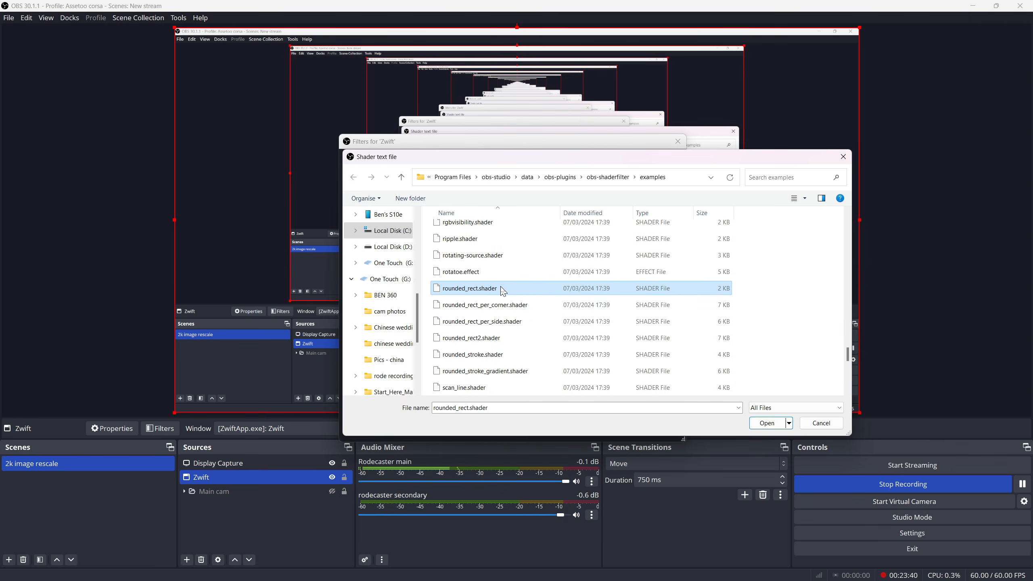
pyautogui.doubleClick(531, 290)
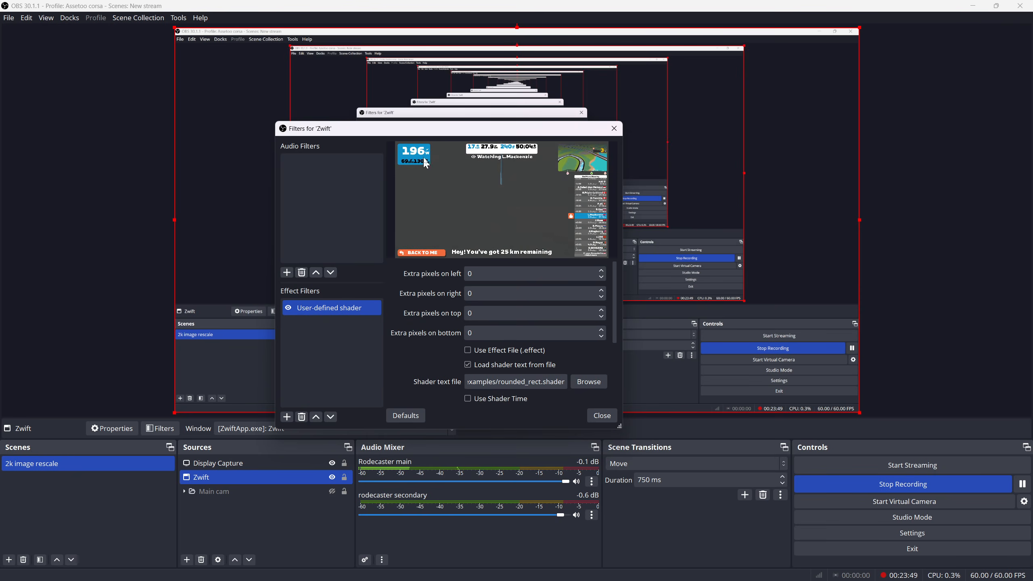
# Round the corners of the Zwift picture with the shader and add a white border with a thickness of 16
pyautogui.moveTo(433, 133); pyautogui.dragTo(522, 155)
pyautogui.scroll(-4, 678, 391)
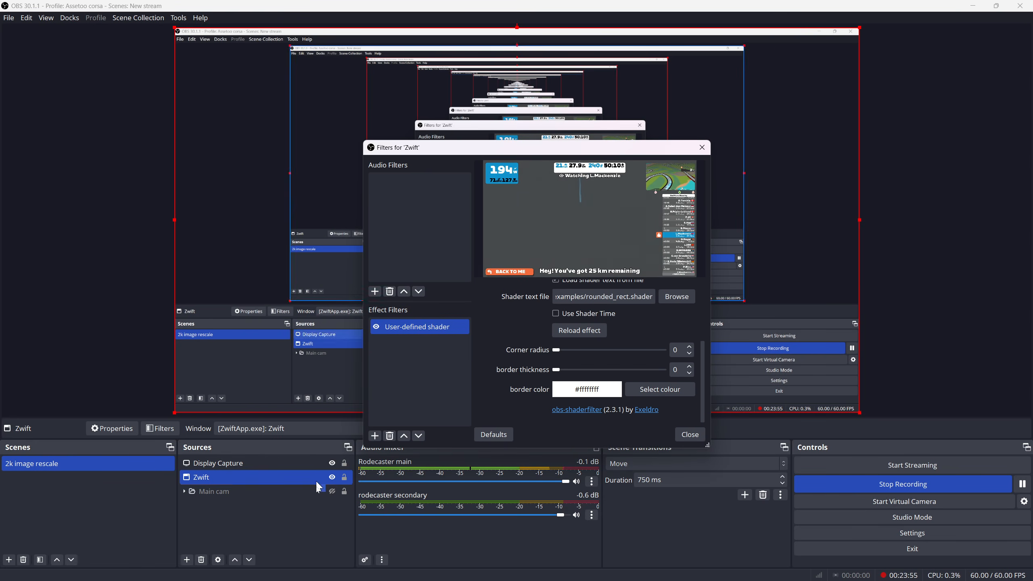
pyautogui.click(683, 435)
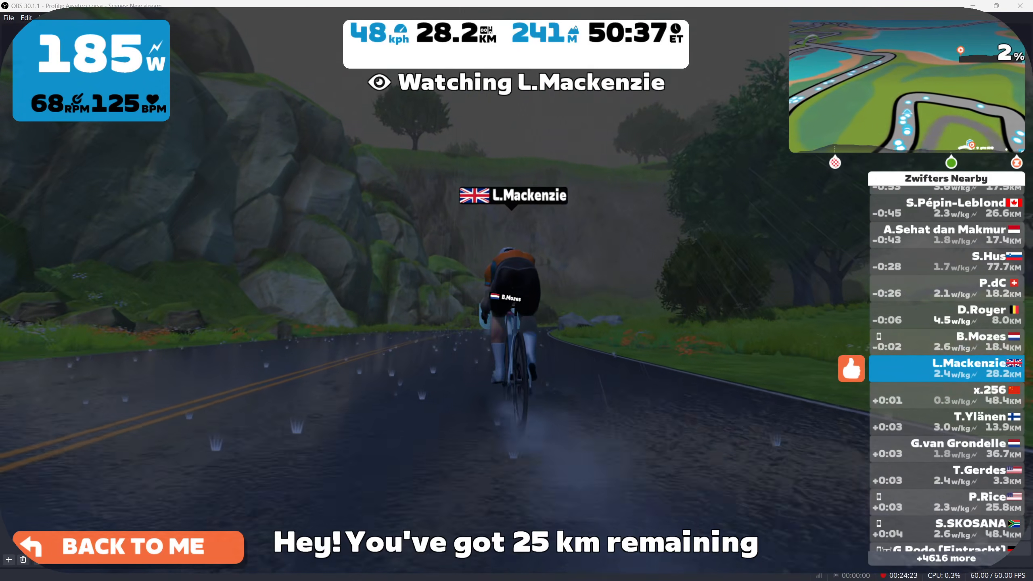
pyautogui.press('8')
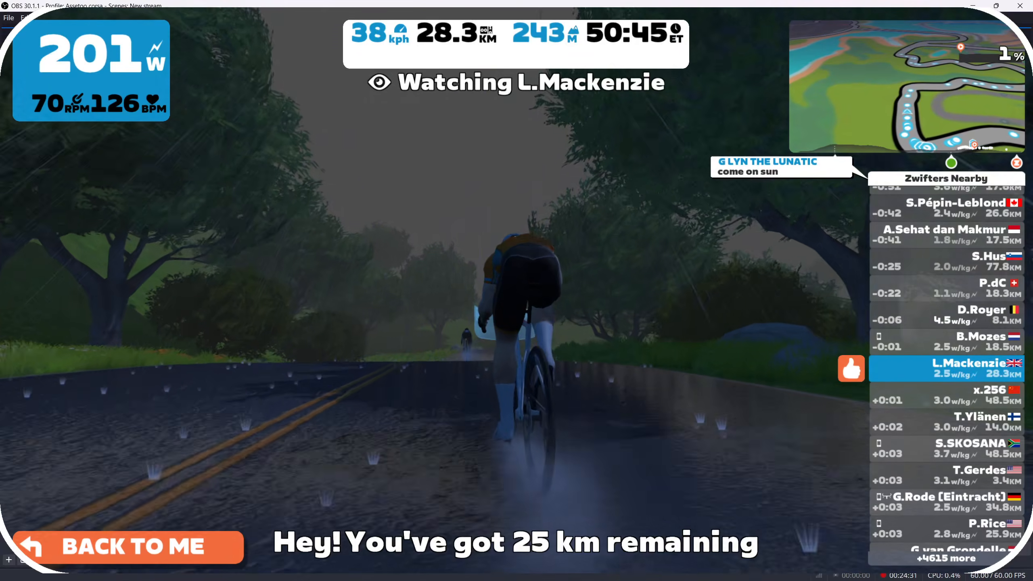
pyautogui.click(246, 561)
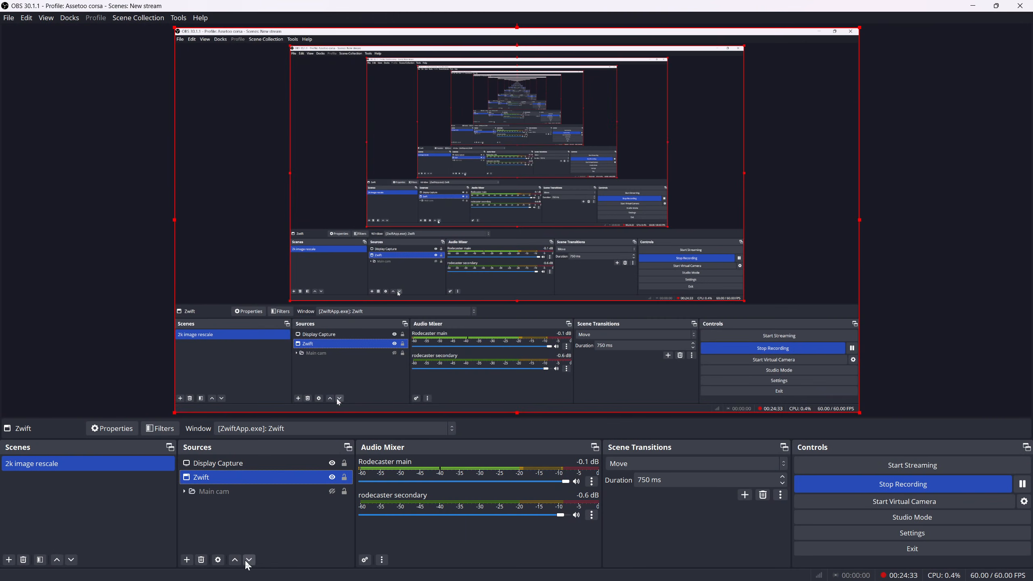
# Reopen the Zwift source's User-defined shader filter and set the border thickness to 10 and the corner radius to 83
pyautogui.keyDown('ctrl'); pyautogui.click(283, 462); pyautogui.keyUp('ctrl')
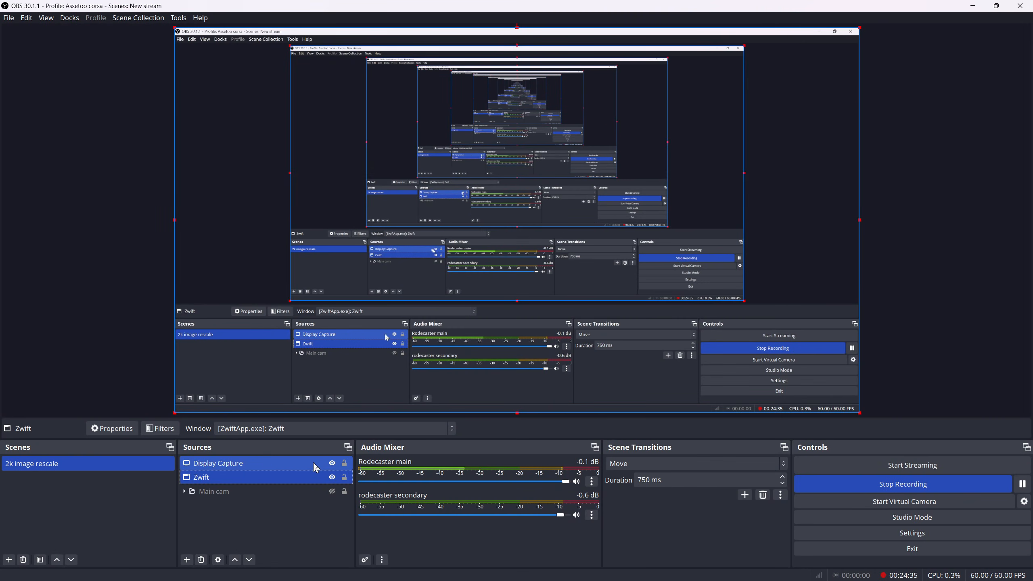
pyautogui.click(224, 480)
pyautogui.rightClick(224, 482)
pyautogui.click(242, 458)
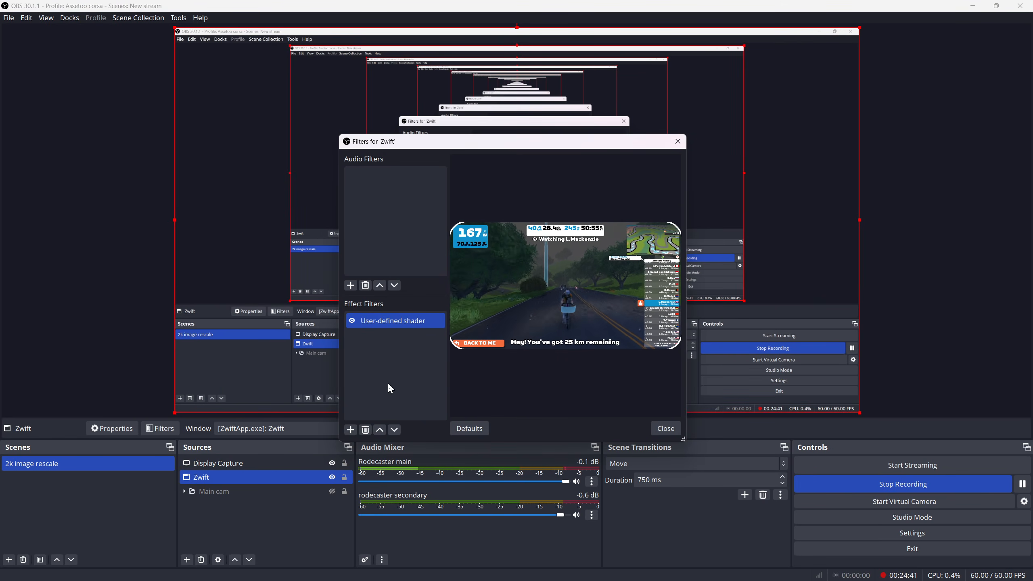
pyautogui.click(387, 326)
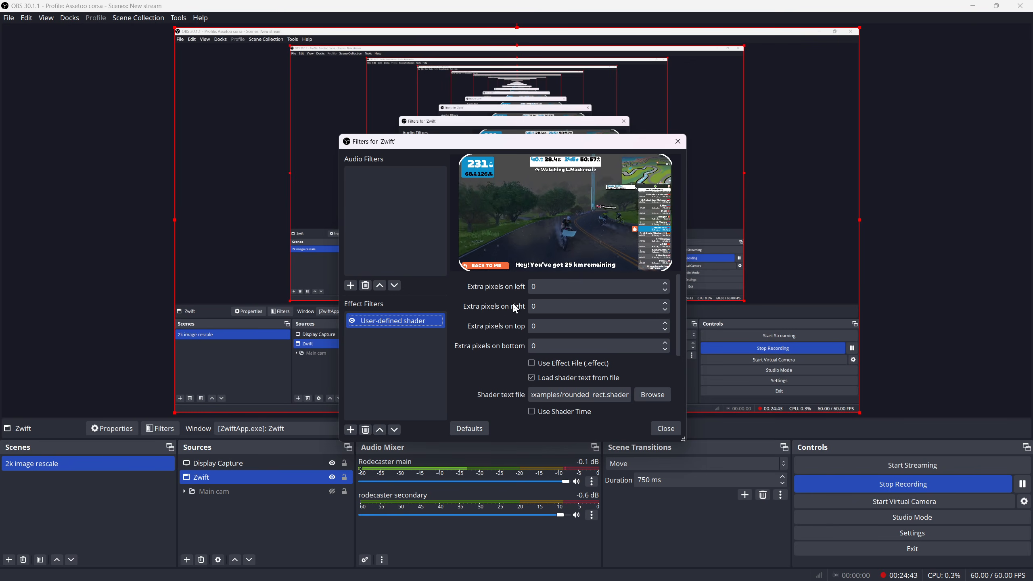
pyautogui.scroll(-3, 514, 305)
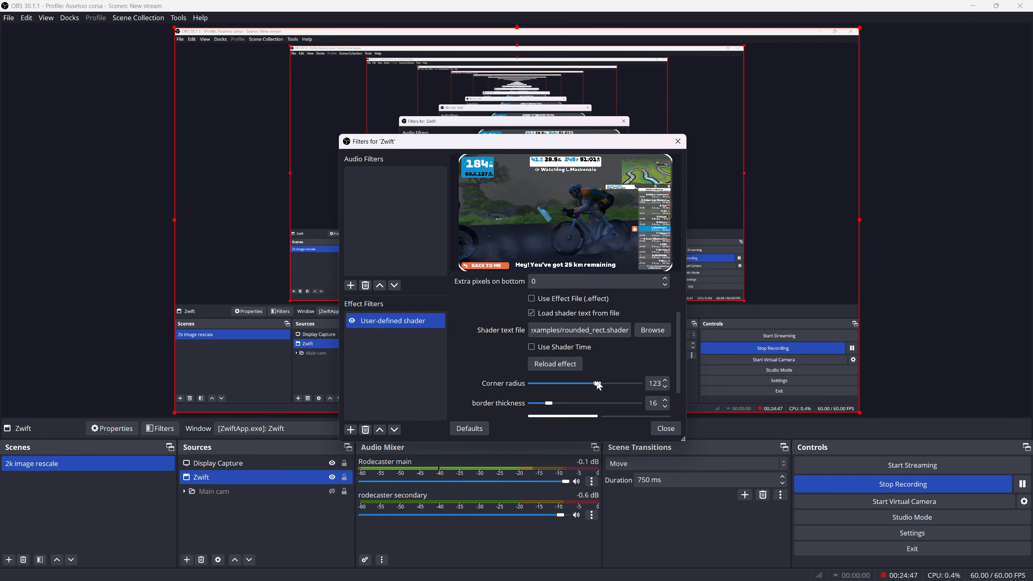
pyautogui.moveTo(546, 404)
pyautogui.mouseDown()
pyautogui.moveTo(602, 412)
pyautogui.moveTo(544, 410)
pyautogui.mouseUp()
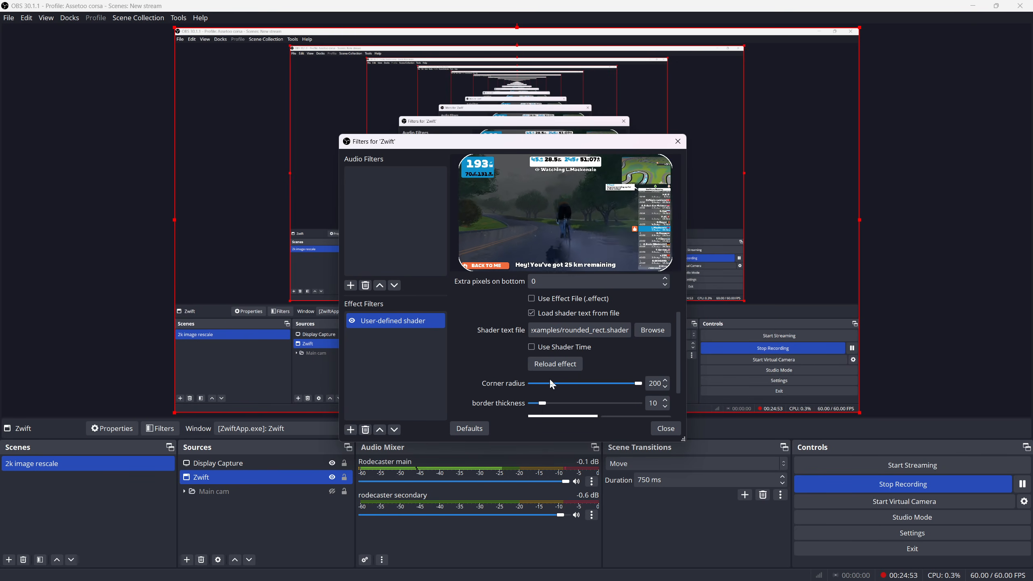
pyautogui.moveTo(640, 383); pyautogui.dragTo(579, 394)
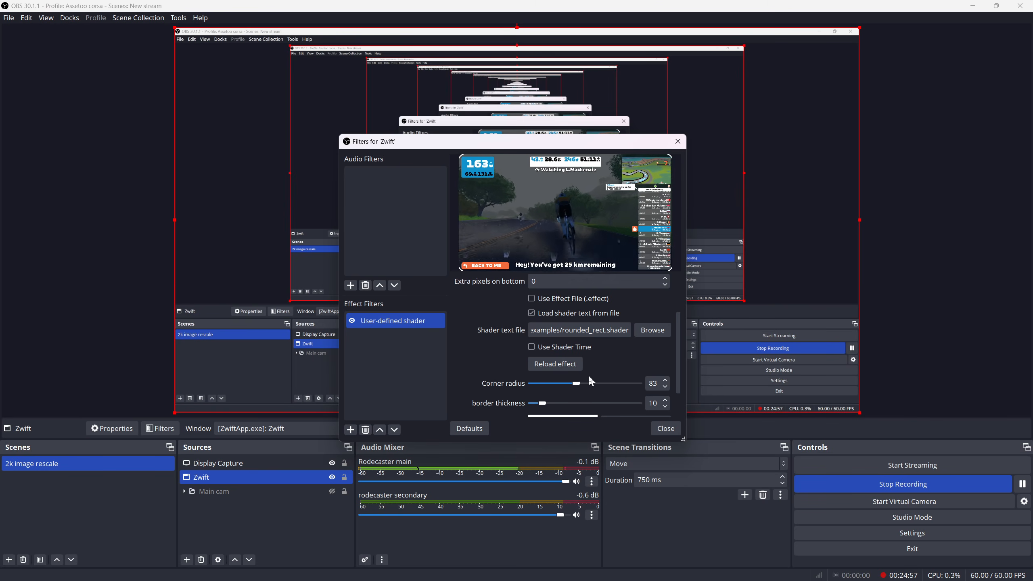
# Set the shader filter's extra pixels on the left to 10
pyautogui.scroll(2, 573, 350)
pyautogui.scroll(2, 565, 325)
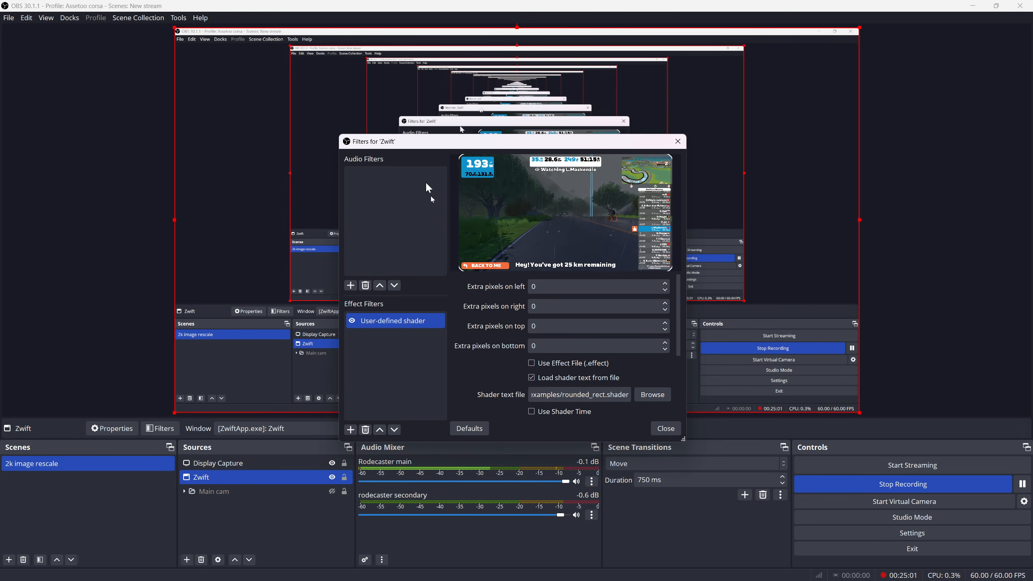
pyautogui.click(562, 288)
pyautogui.press('BackSpace')
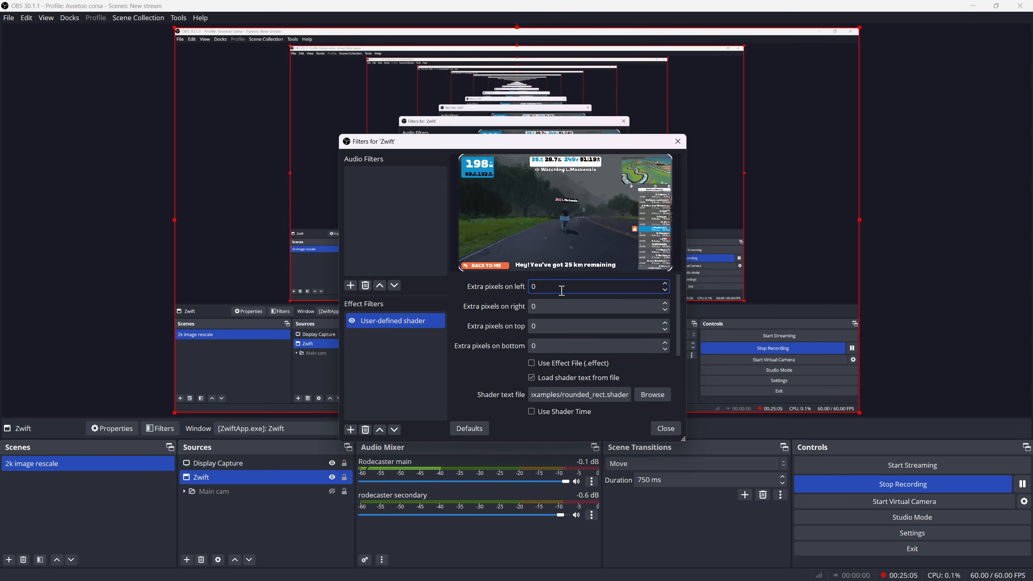
pyautogui.write('20')
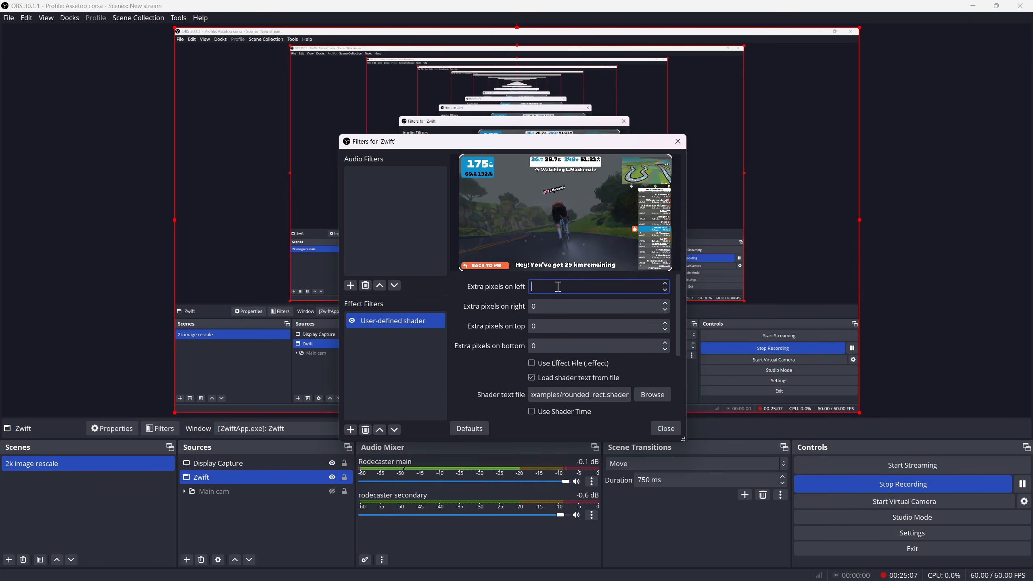
pyautogui.press('BackSpace')
pyautogui.press('BackSpace')
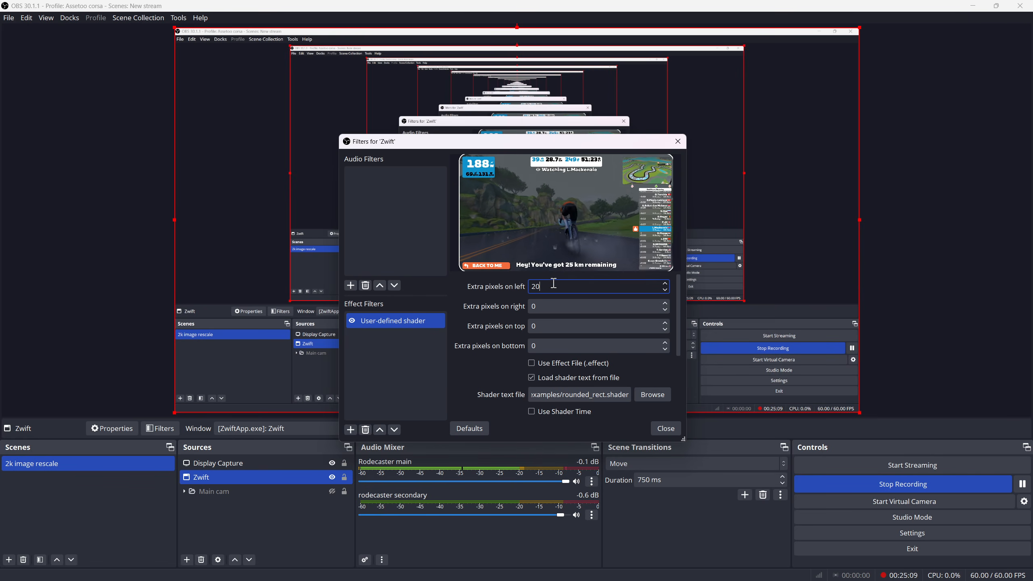
pyautogui.write('10')
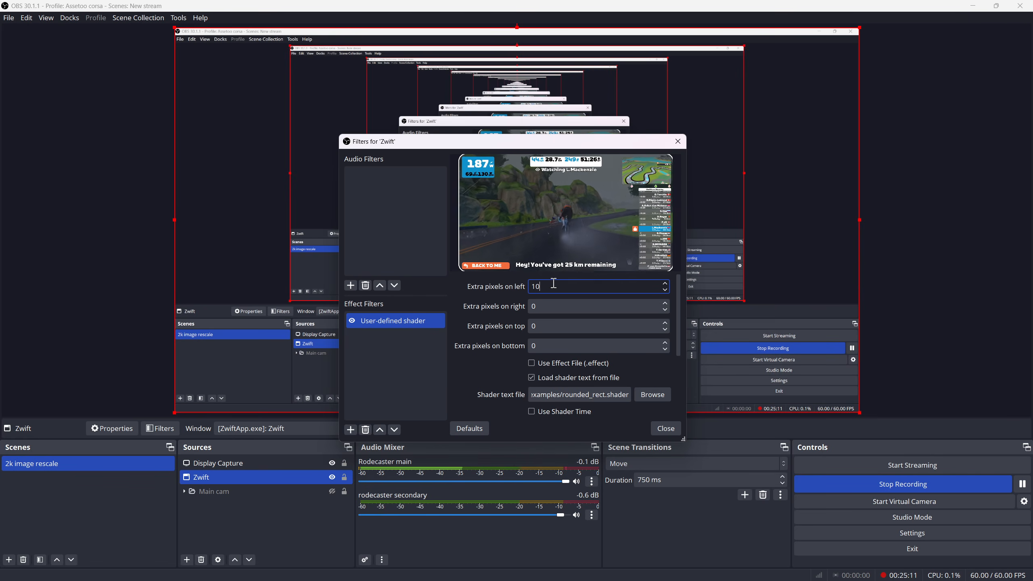
# Set the shader filter's extra pixels on the right, top and bottom to 10 each
pyautogui.click(570, 311)
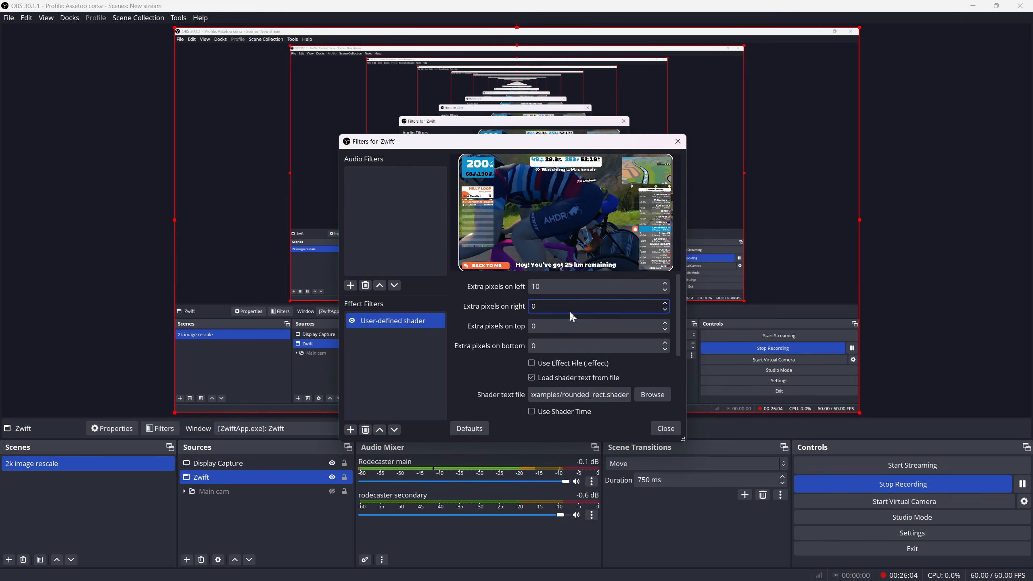
pyautogui.press('BackSpace')
pyautogui.write('10')
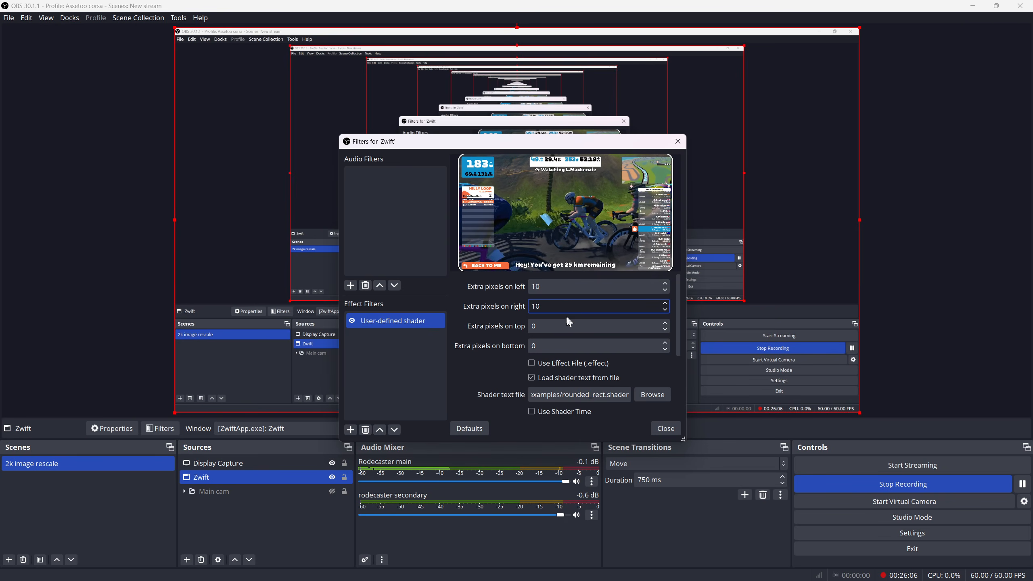
pyautogui.click(559, 326)
pyautogui.press('BackSpace')
pyautogui.write('10')
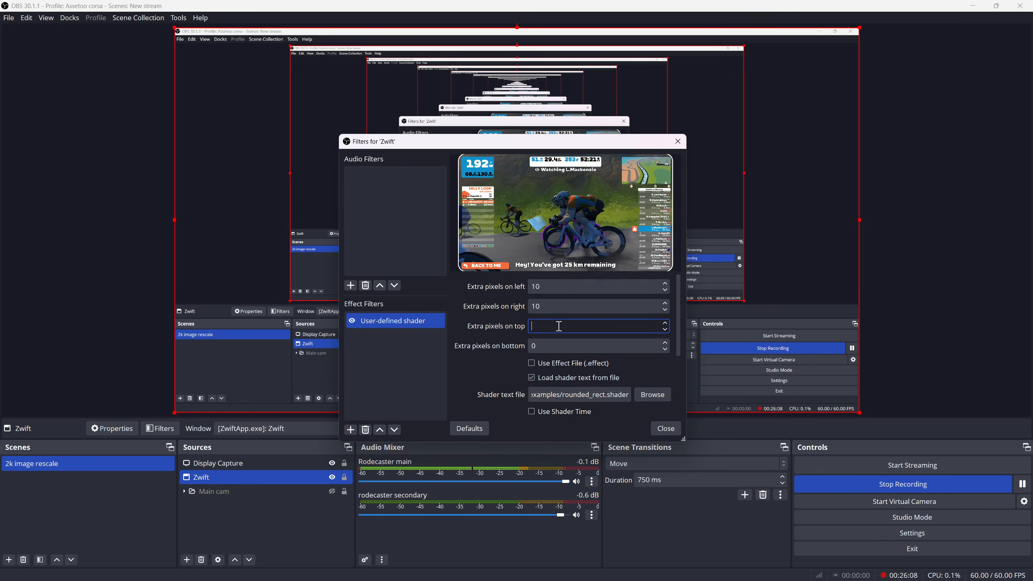
pyautogui.click(554, 349)
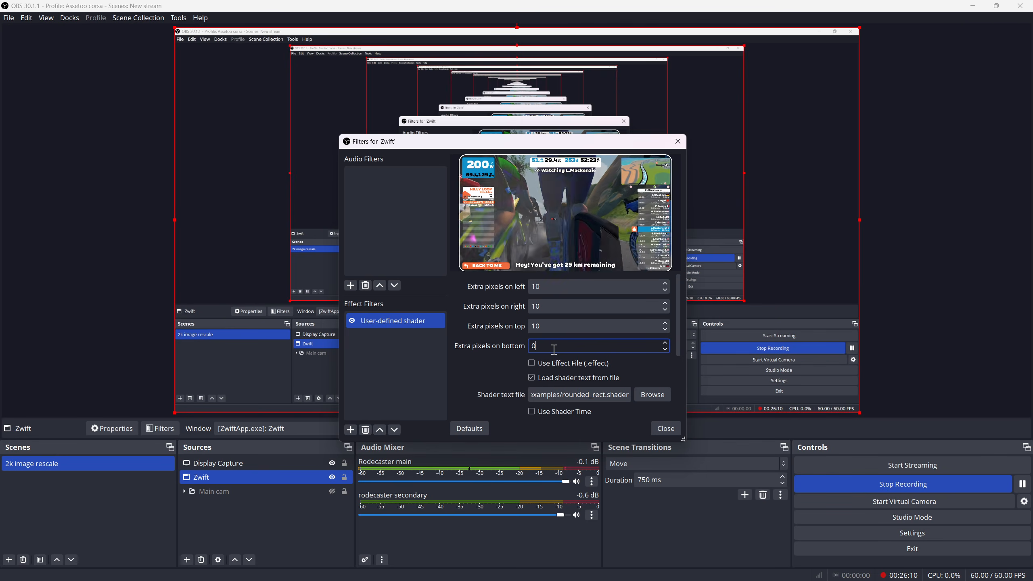
pyautogui.press('BackSpace')
pyautogui.write('10')
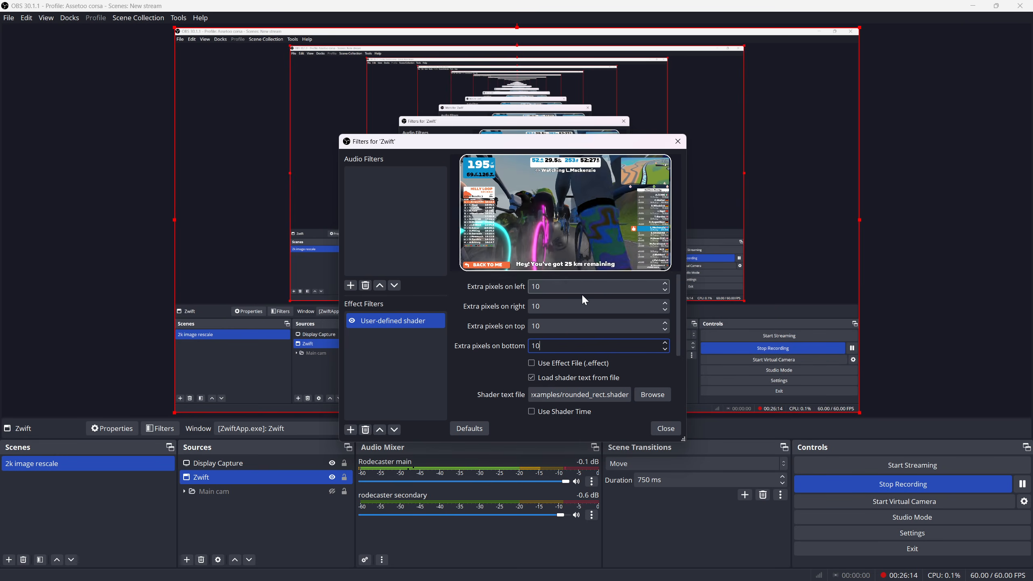
# Close the Zwift filter settings and check the bordered Zwift picture by toggling the Display Capture and Zwift sources' visibility
pyautogui.click(471, 375)
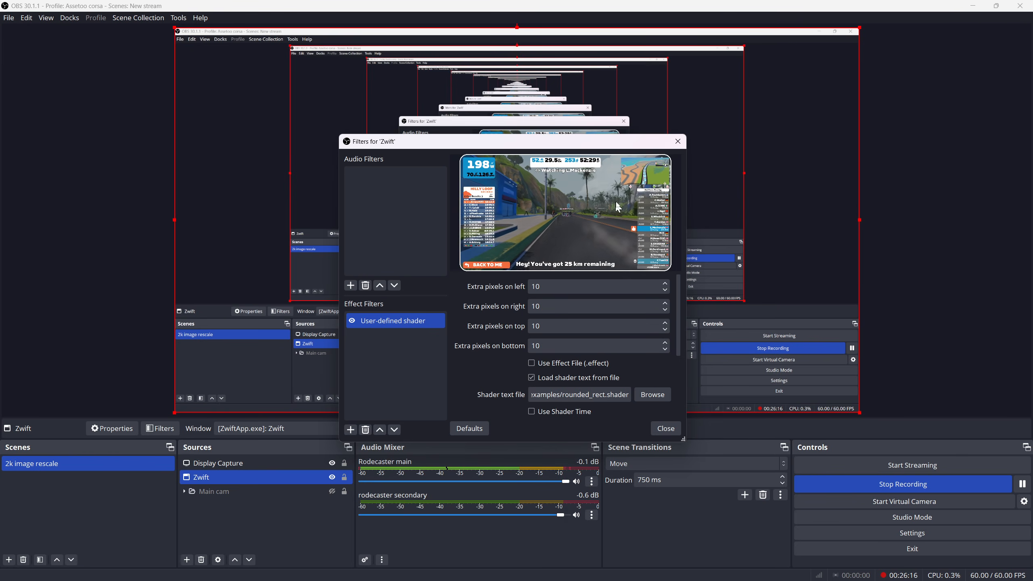
pyautogui.click(661, 428)
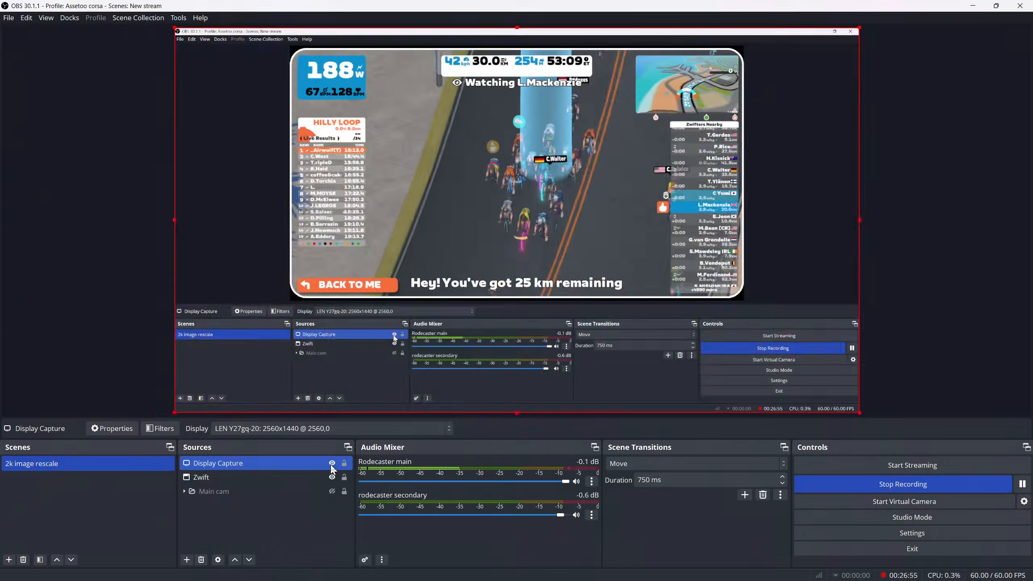
pyautogui.click(332, 463)
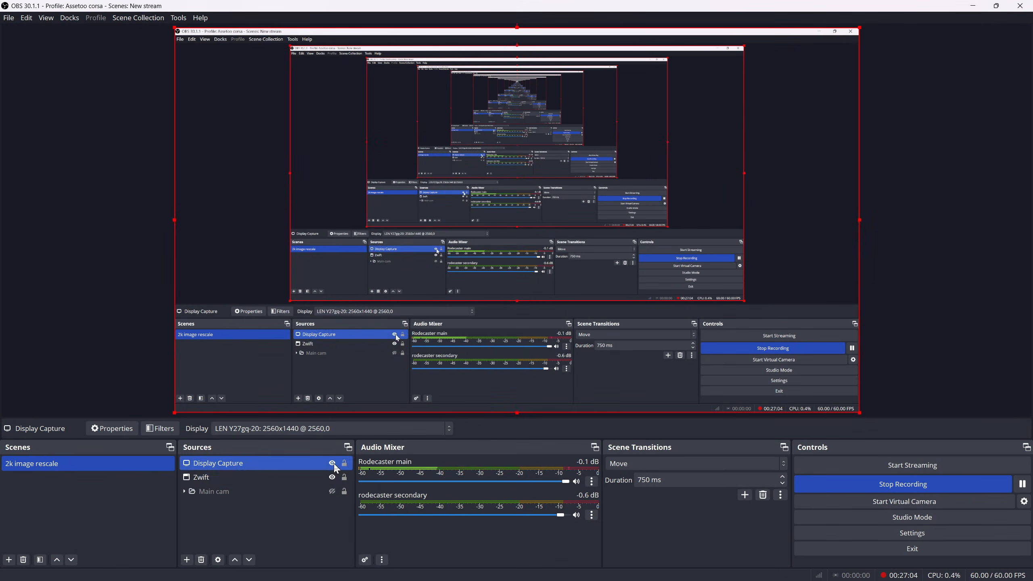
pyautogui.click(332, 478)
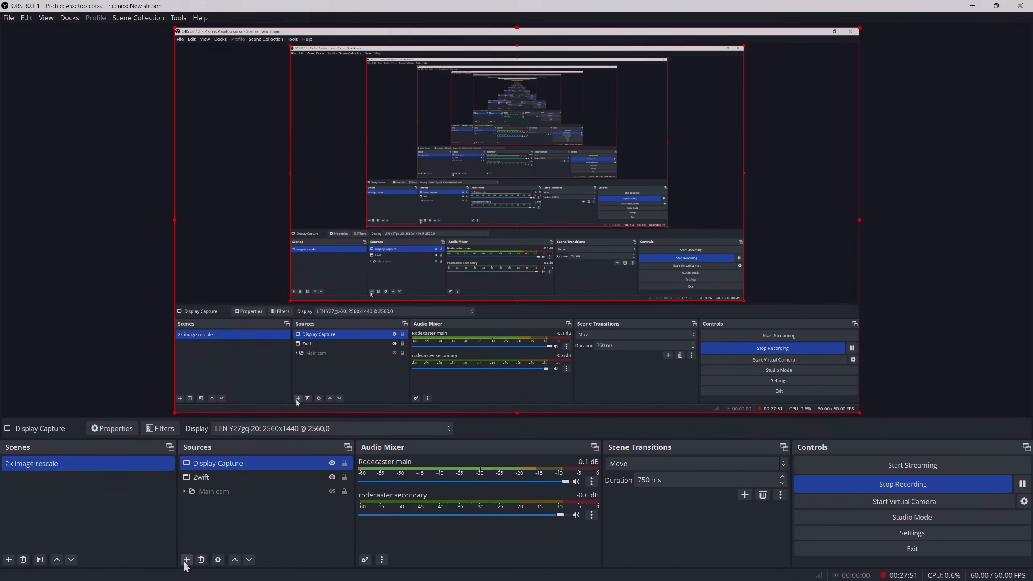
# Add a new Audio Input Capture source named PC
pyautogui.click(187, 560)
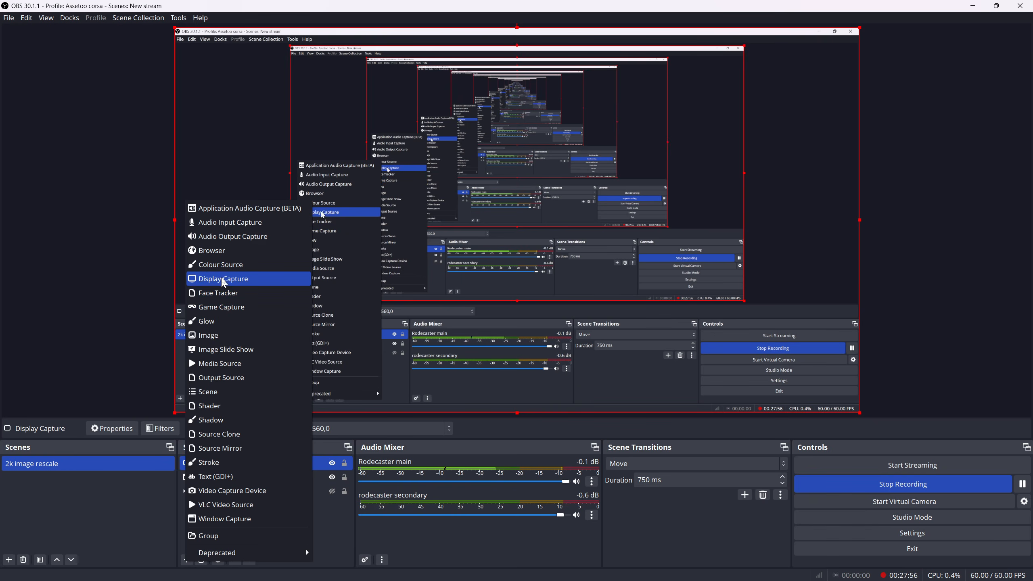
pyautogui.click(231, 223)
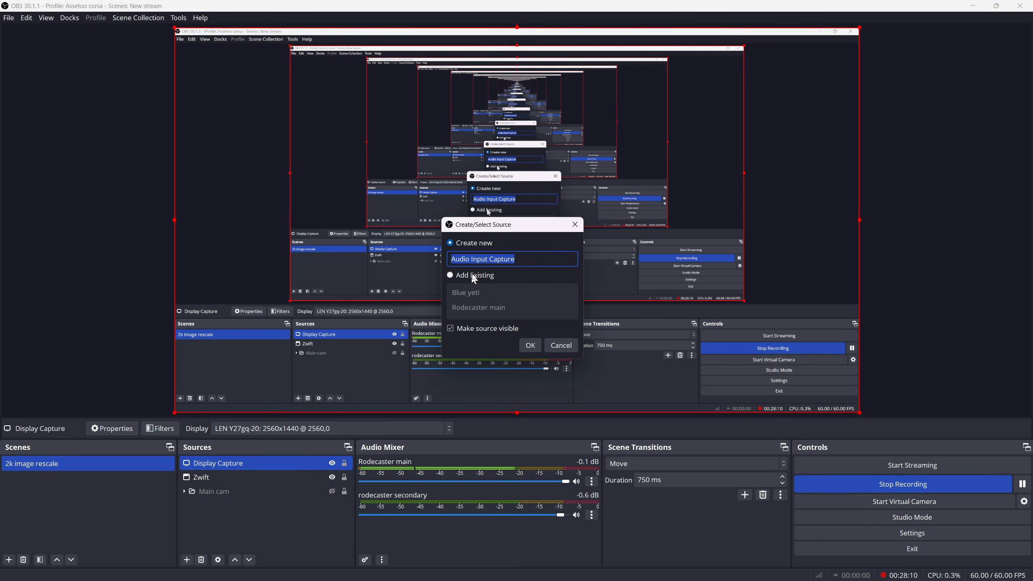
pyautogui.press('BackSpace')
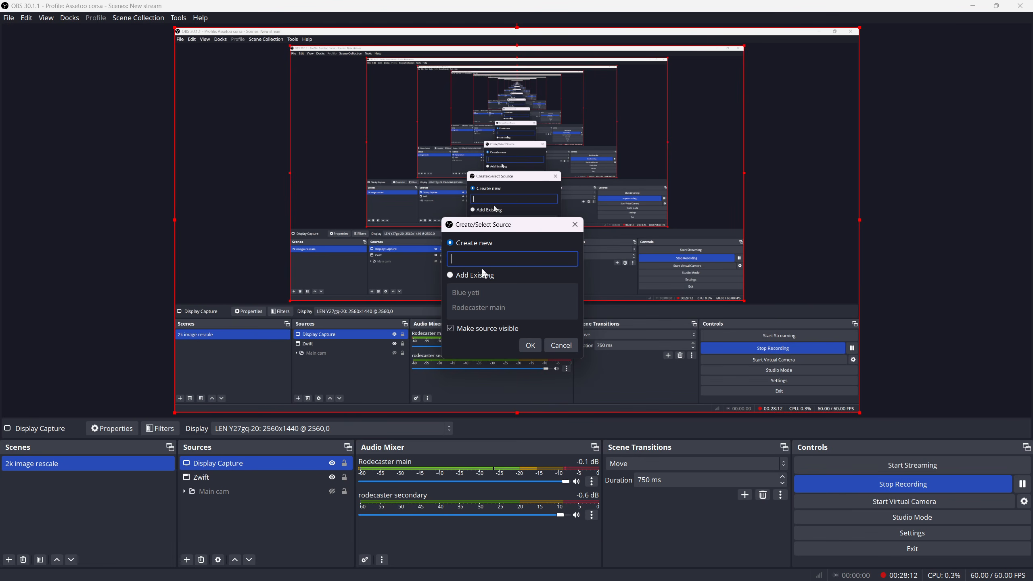
pyautogui.write('Mio')
pyautogui.press('BackSpace')
pyautogui.press('BackSpace')
pyautogui.press('BackSpace')
pyautogui.write('PC')
pyautogui.click(532, 347)
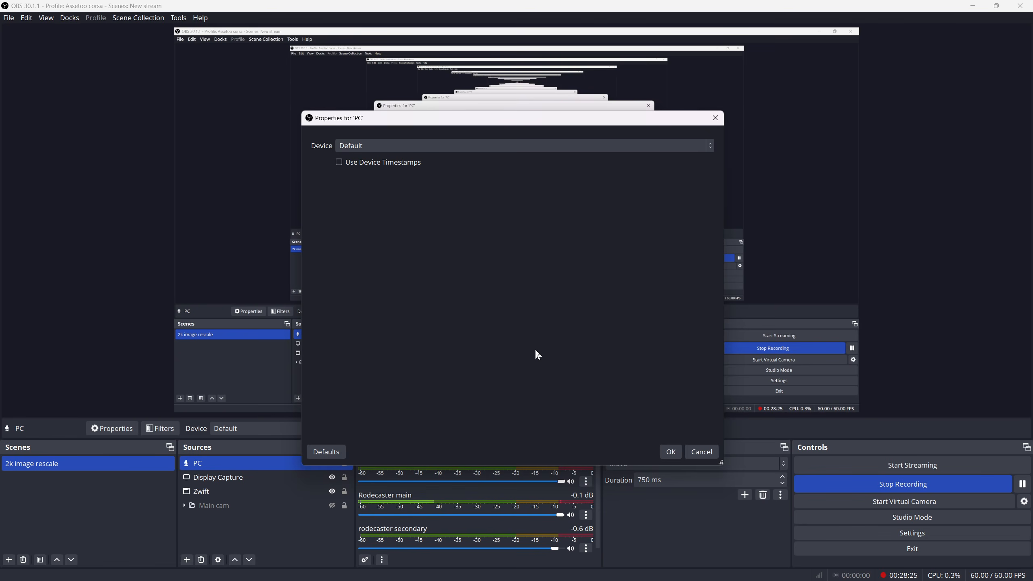
# Look through the PC source's audio devices without choosing one and hide the source in the audio mixer
pyautogui.click(400, 148)
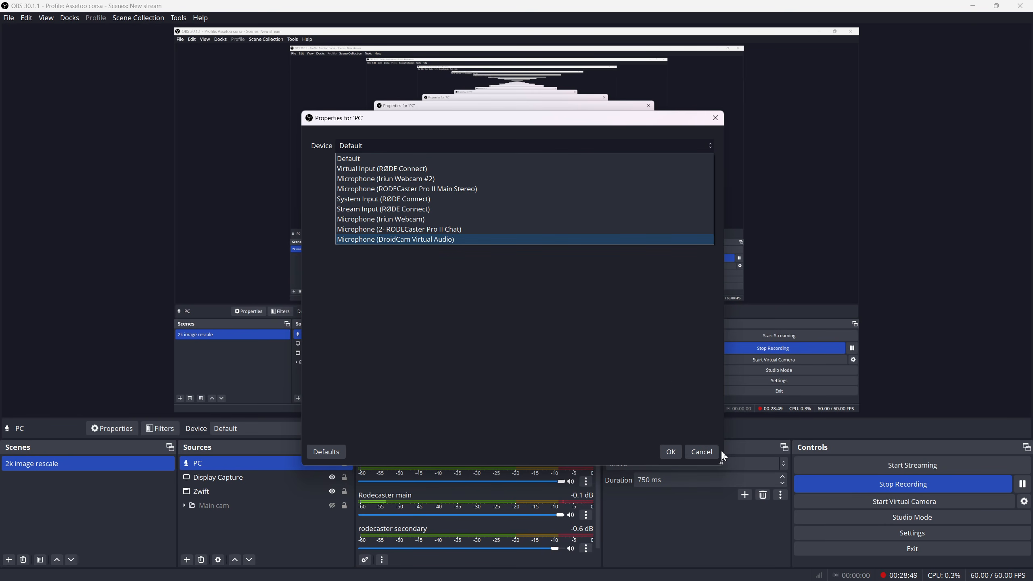
pyautogui.click(710, 451)
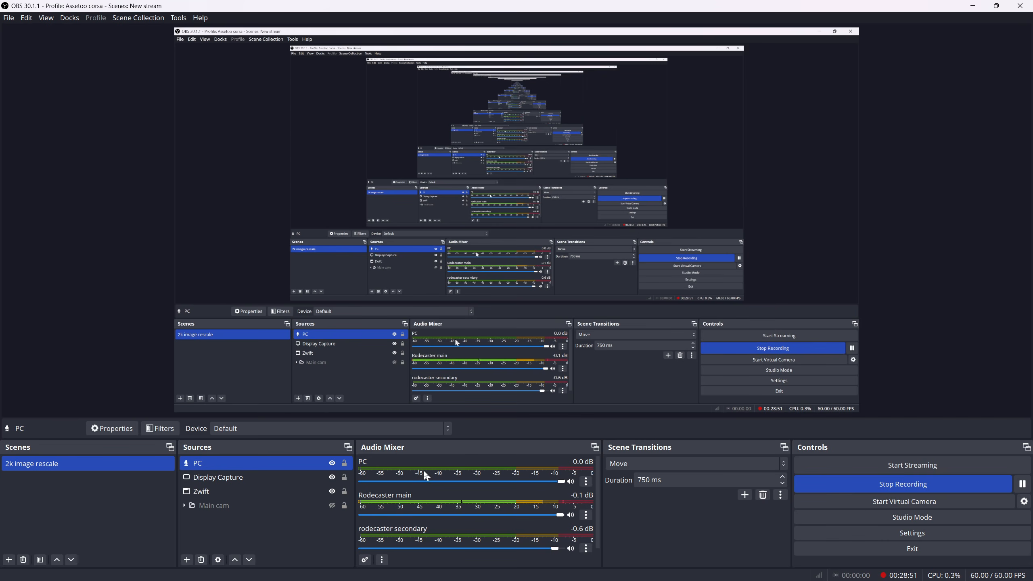
pyautogui.click(586, 481)
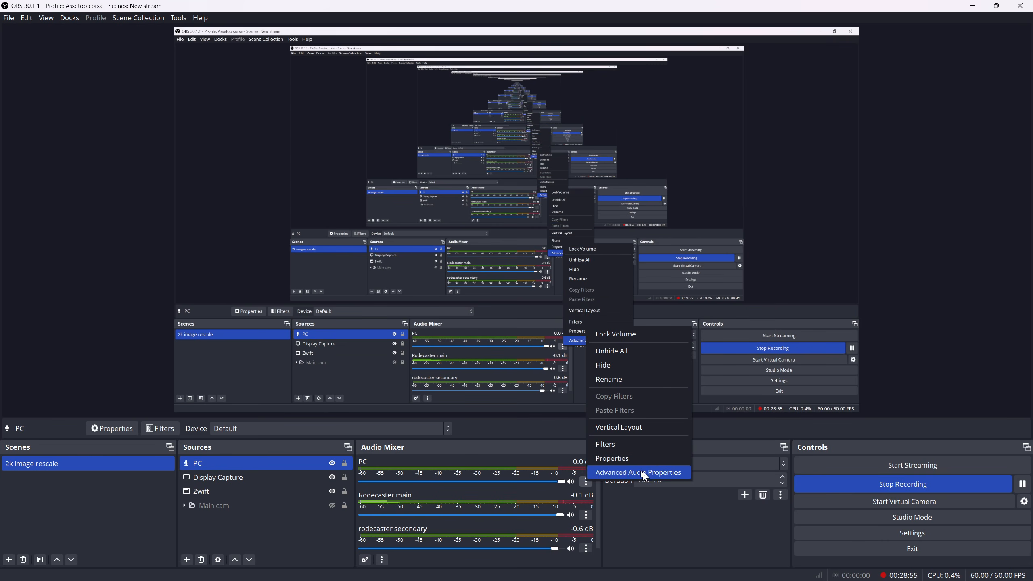
pyautogui.click(625, 367)
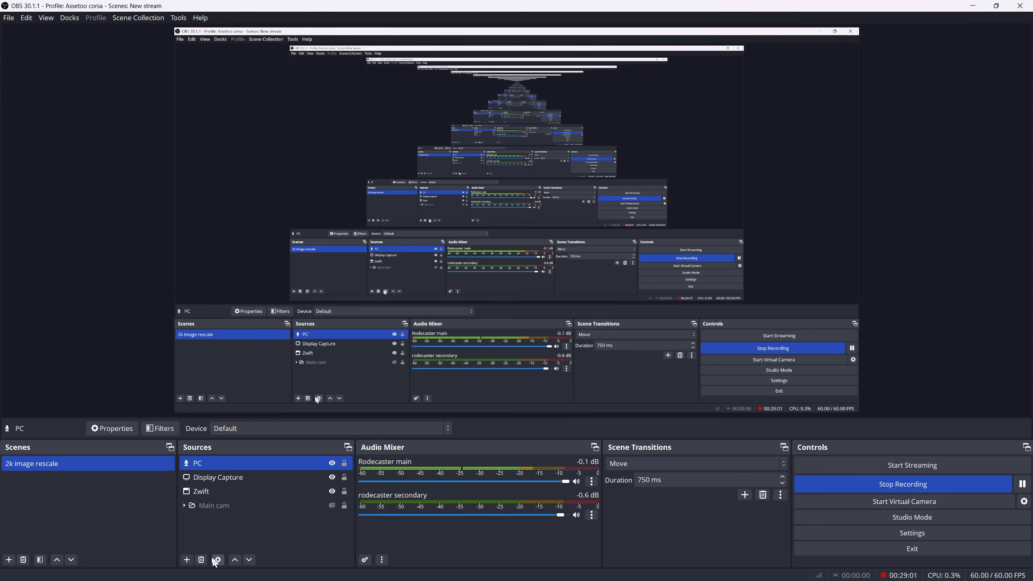
# Remove the PC audio source from the scene
pyautogui.click(186, 560)
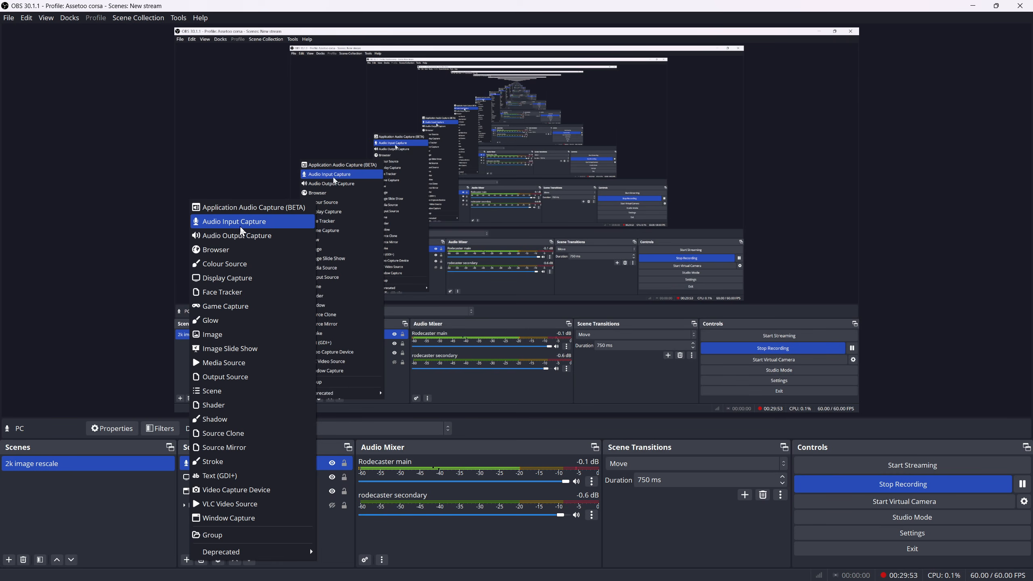
pyautogui.click(392, 550)
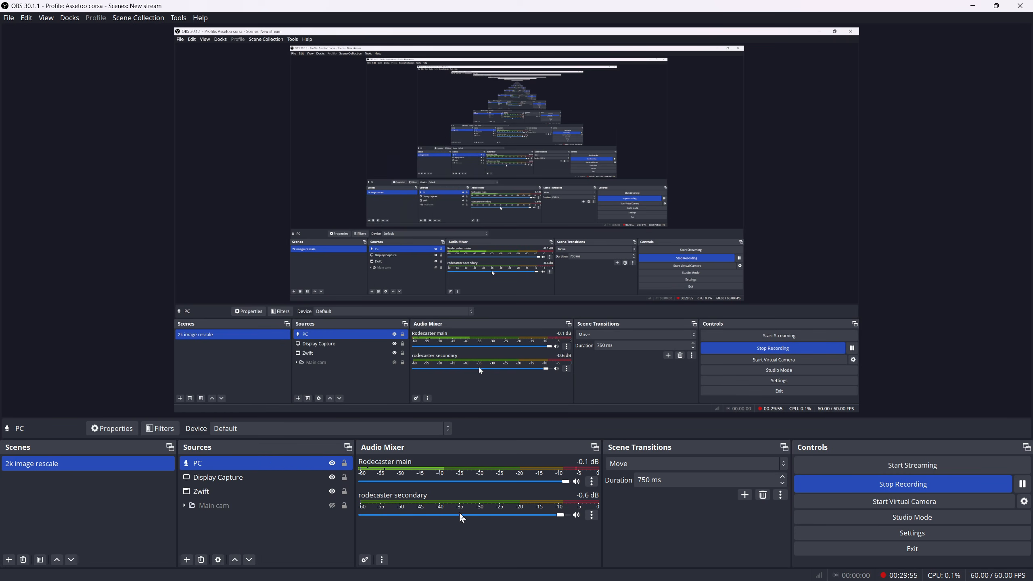
pyautogui.click(283, 491)
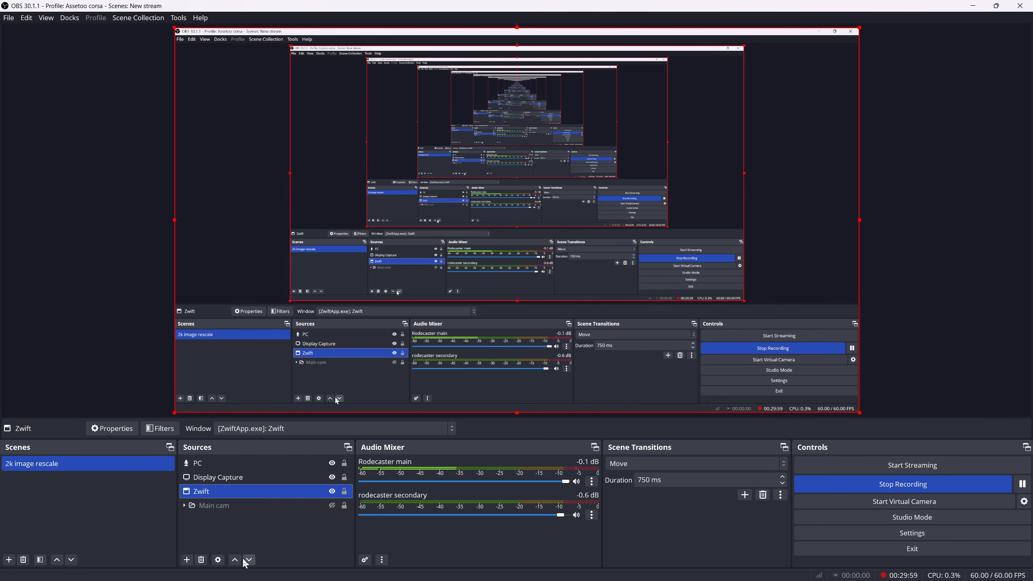
pyautogui.keyDown('ctrl'); pyautogui.click(287, 478); pyautogui.keyUp('ctrl')
pyautogui.click(286, 463)
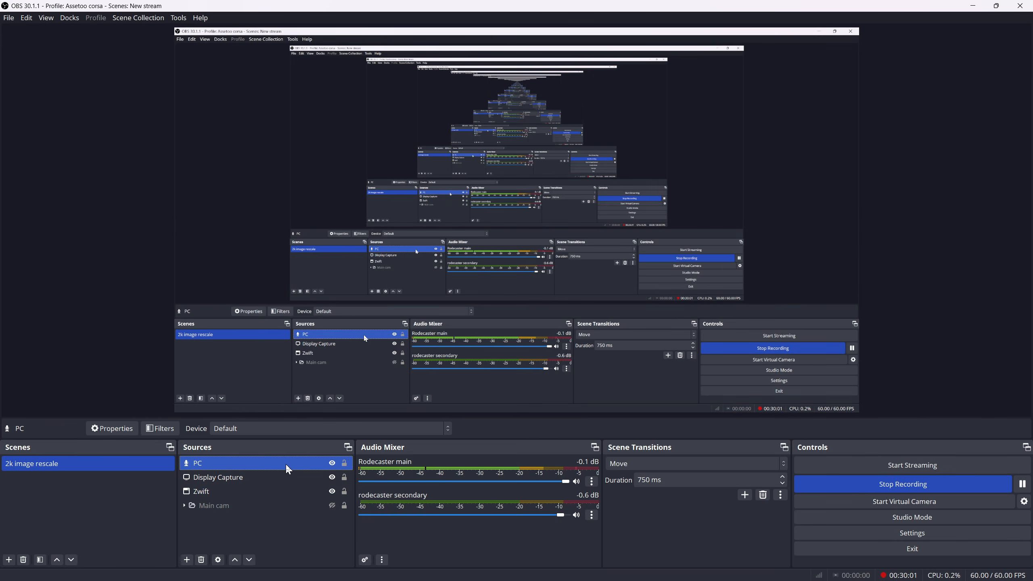
pyautogui.rightClick(286, 463)
pyautogui.moveTo(326, 407)
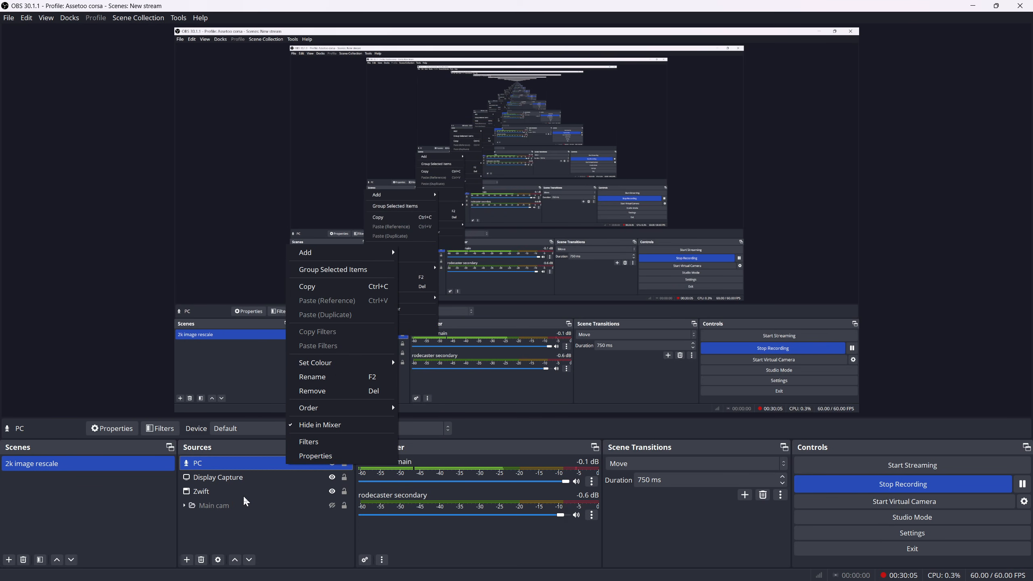
pyautogui.click(202, 561)
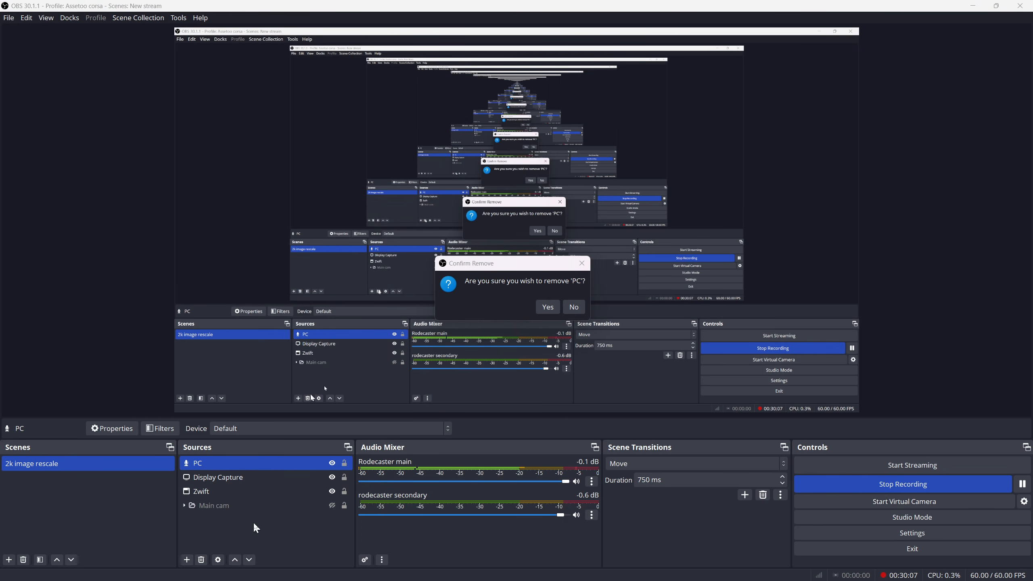
pyautogui.click(551, 306)
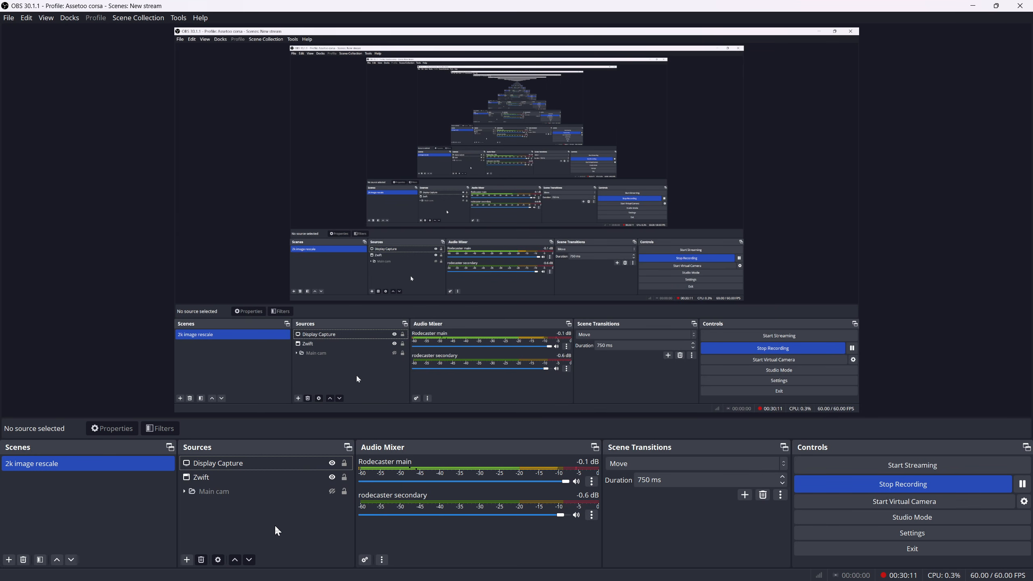
# Move the Zwift source above Display Capture and hide it after viewing its bordered picture
pyautogui.click(264, 478)
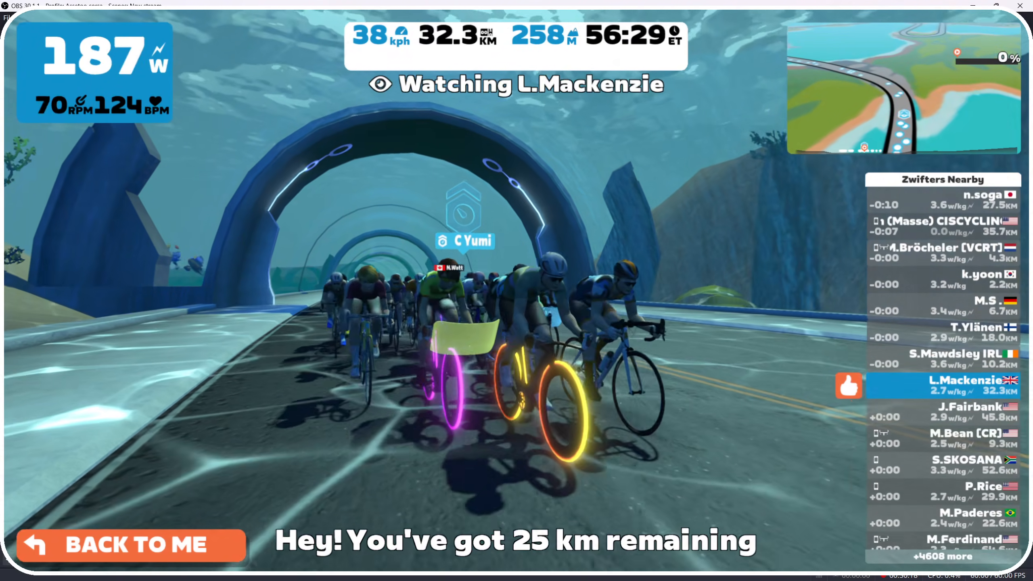
pyautogui.click(331, 464)
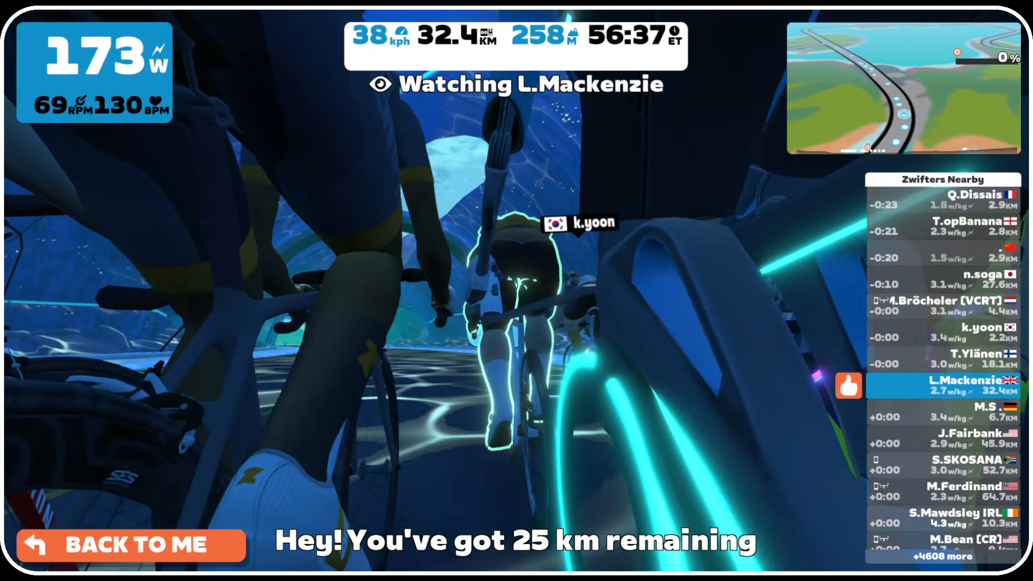
pyautogui.press('6')
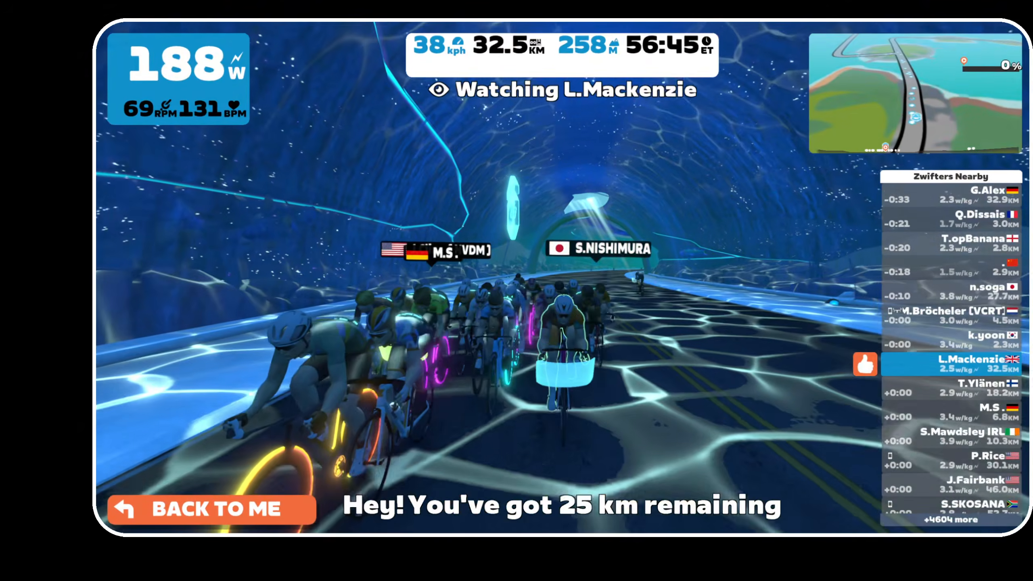
pyautogui.press('8')
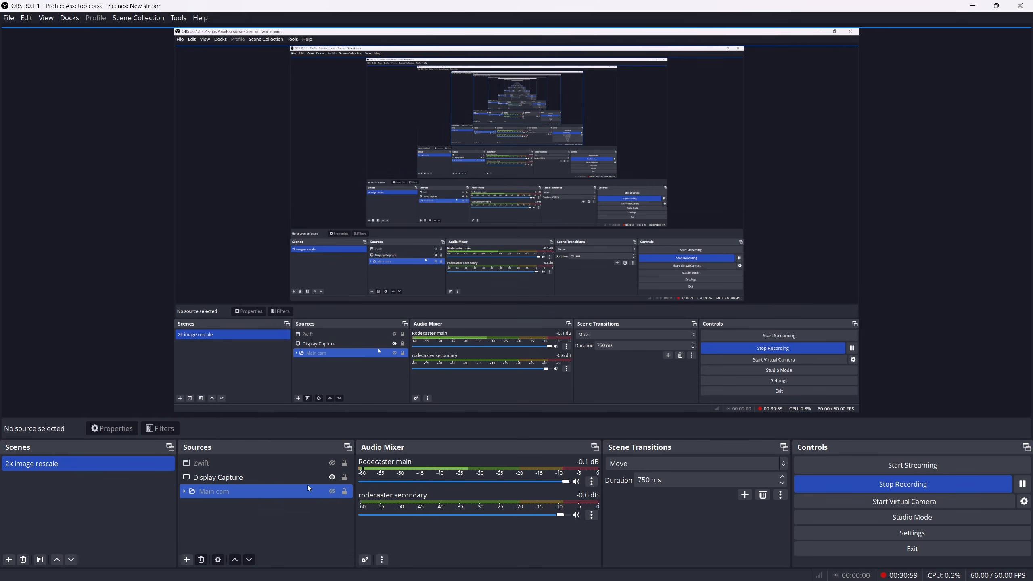
# Make the Main cam group visible in the scene
pyautogui.rightClick(279, 497)
pyautogui.click(226, 522)
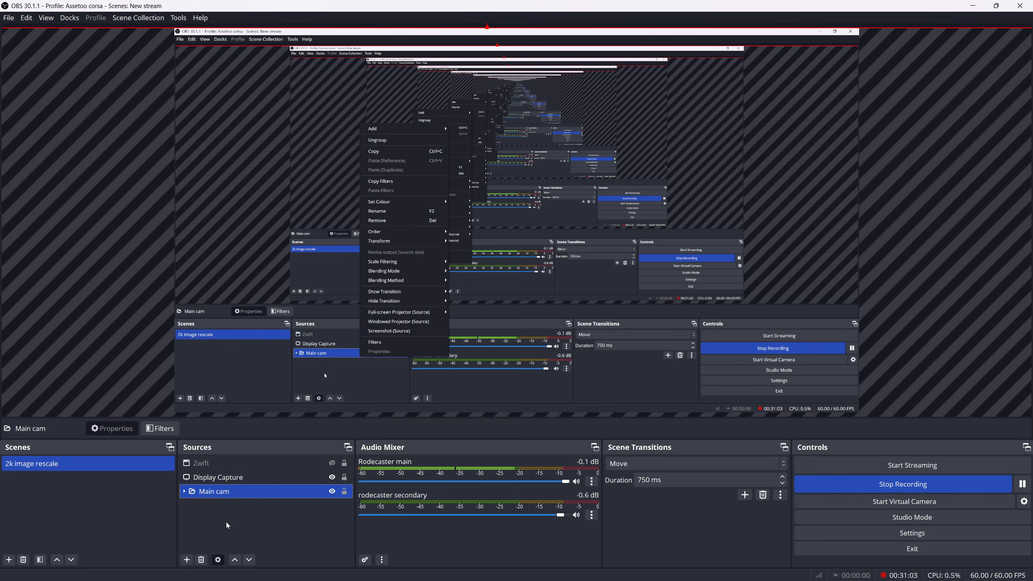
pyautogui.click(226, 521)
# Add a new Source Clone source named webcam
pyautogui.click(187, 559)
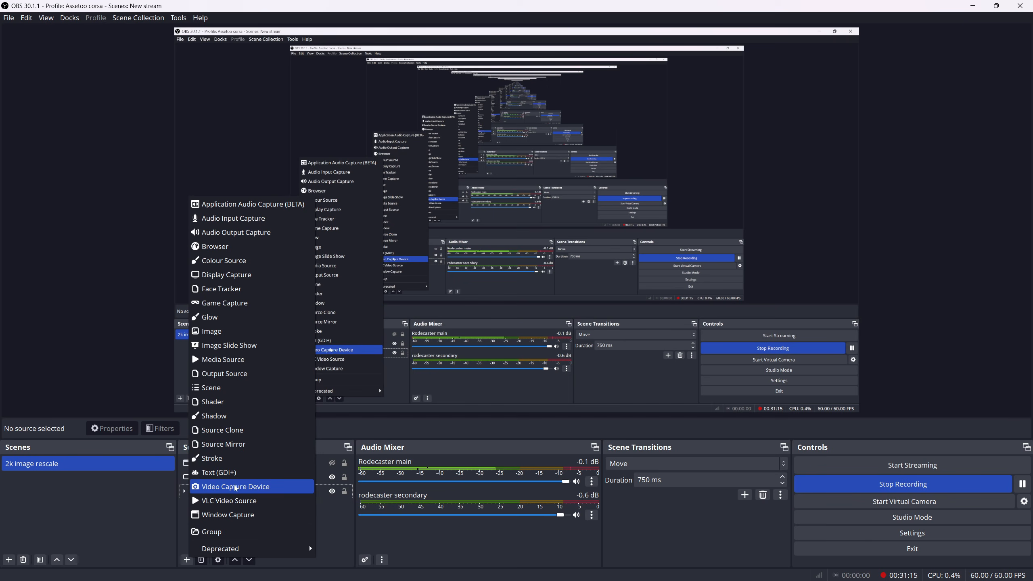
pyautogui.click(221, 432)
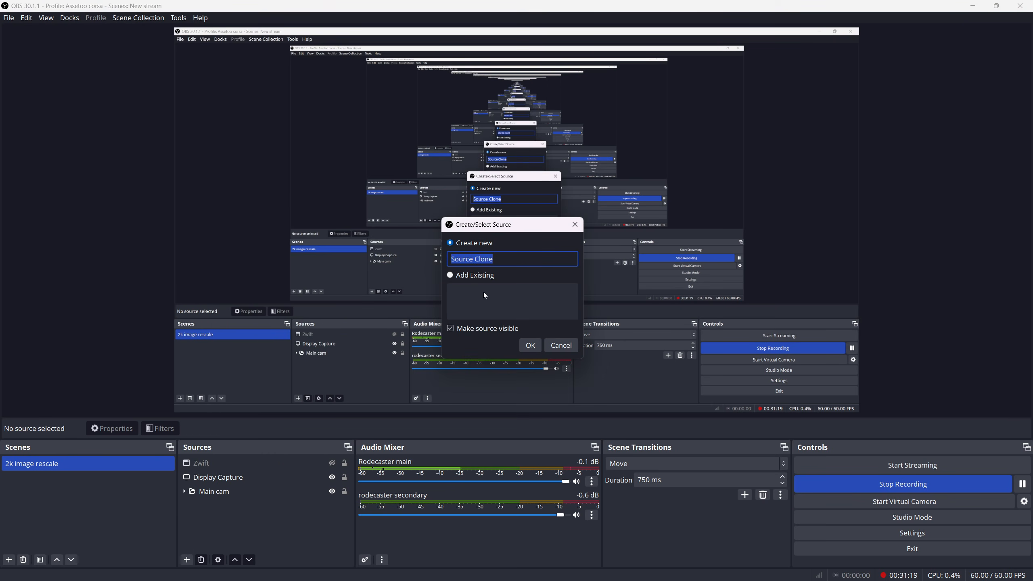
pyautogui.write('clon')
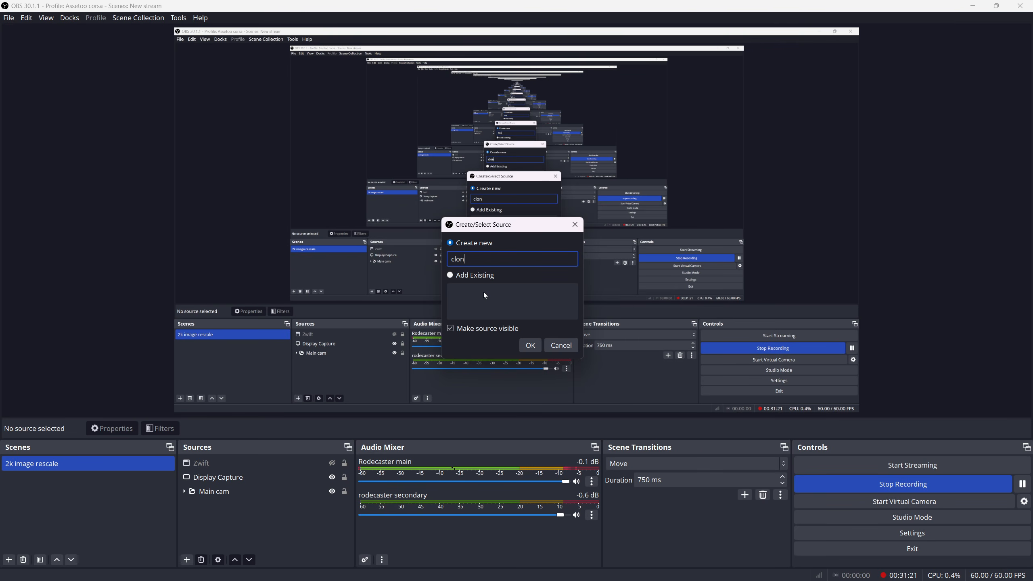
pyautogui.press('BackSpace')
pyautogui.press('BackSpace')
pyautogui.press('BackSpace')
pyautogui.press('BackSpace')
pyautogui.write('webacm')
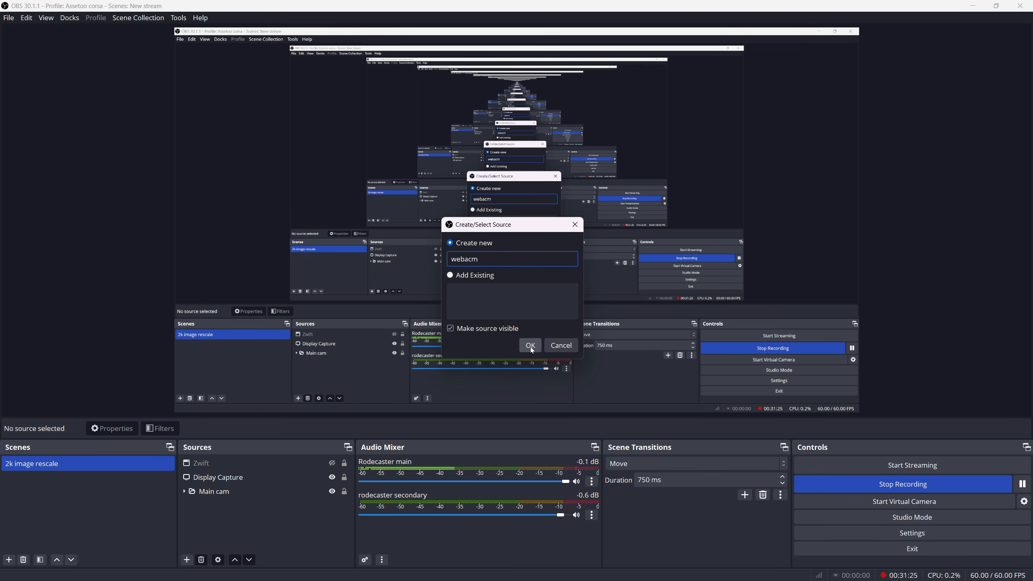
pyautogui.press('BackSpace')
pyautogui.press('BackSpace')
pyautogui.press('BackSpace')
pyautogui.write('cam')
pyautogui.click(529, 345)
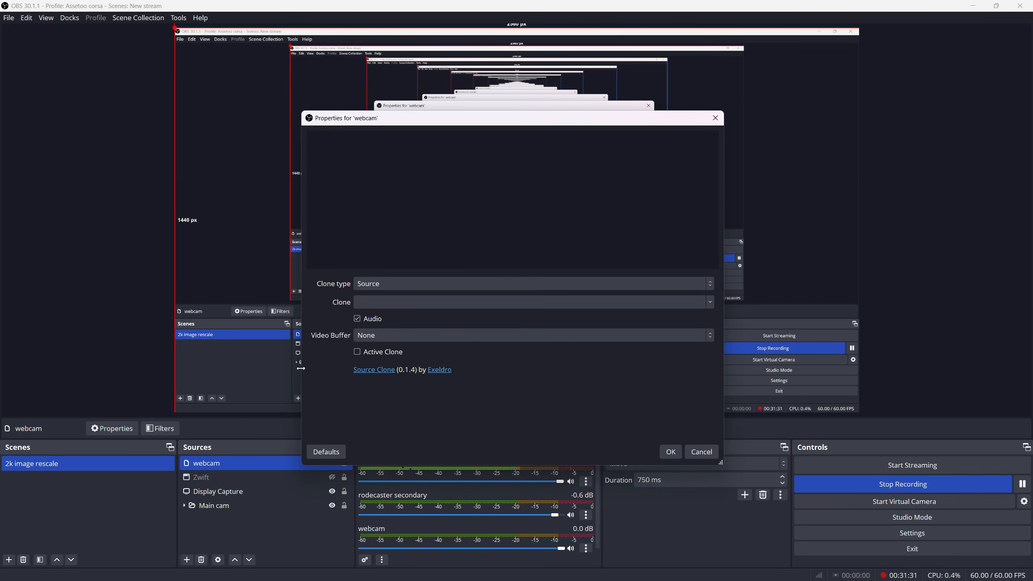
# Set the webcam clone's type to Source with main cam as the cloned source, and hide the webcam source
pyautogui.click(447, 285)
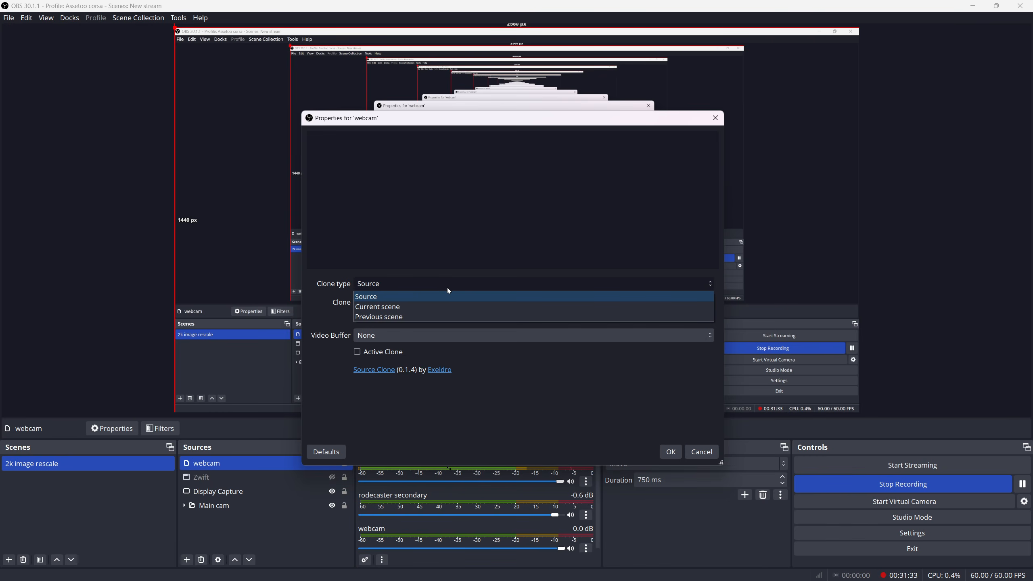
pyautogui.click(421, 297)
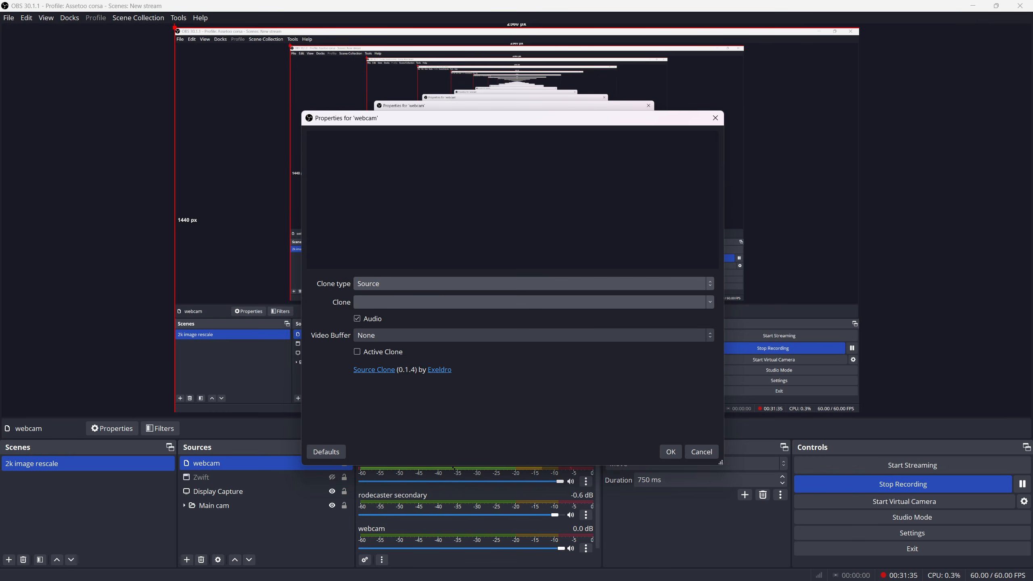
pyautogui.click(708, 305)
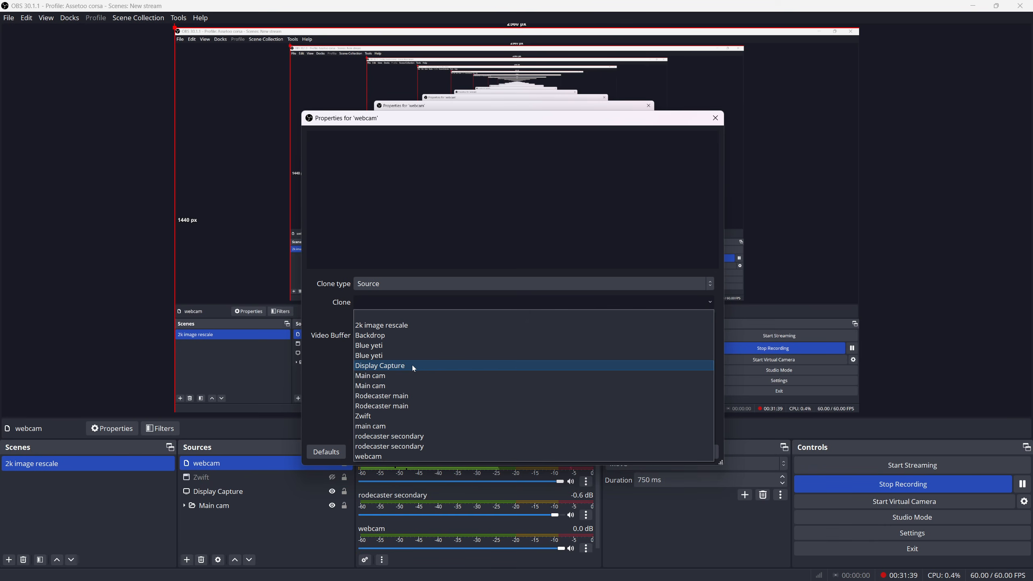
pyautogui.click(410, 426)
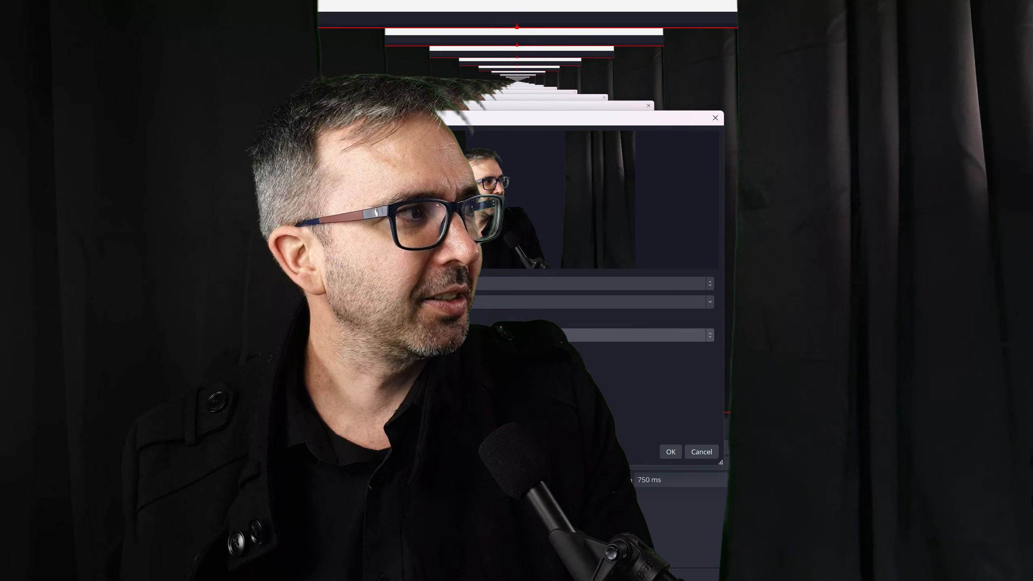
pyautogui.click(693, 452)
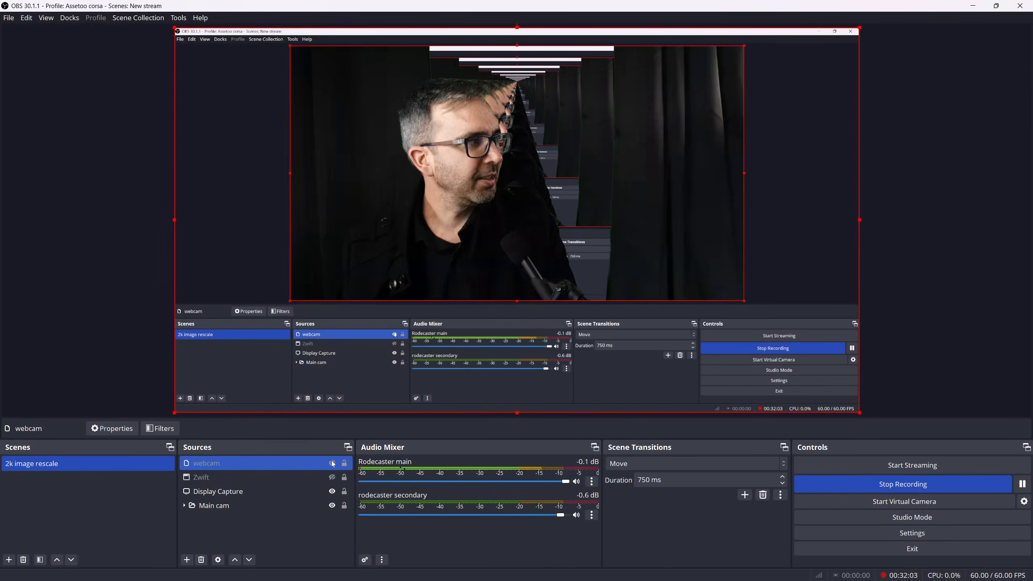
pyautogui.moveTo(267, 462); pyautogui.dragTo(277, 506)
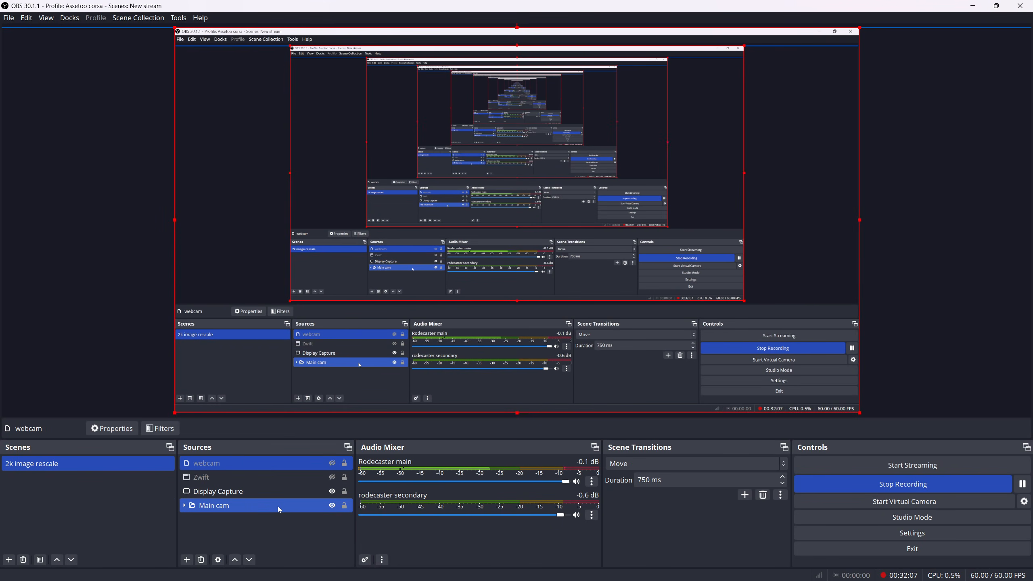
# Expand the Main cam group and open the properties of its main cam source
pyautogui.click(278, 506)
pyautogui.rightClick(278, 506)
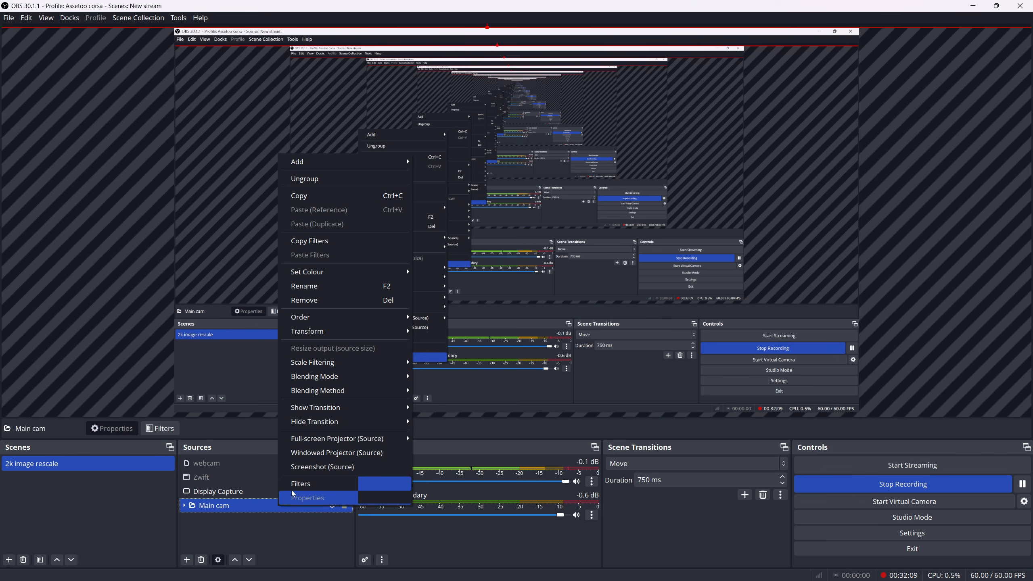
pyautogui.click(249, 504)
pyautogui.doubleClick(245, 505)
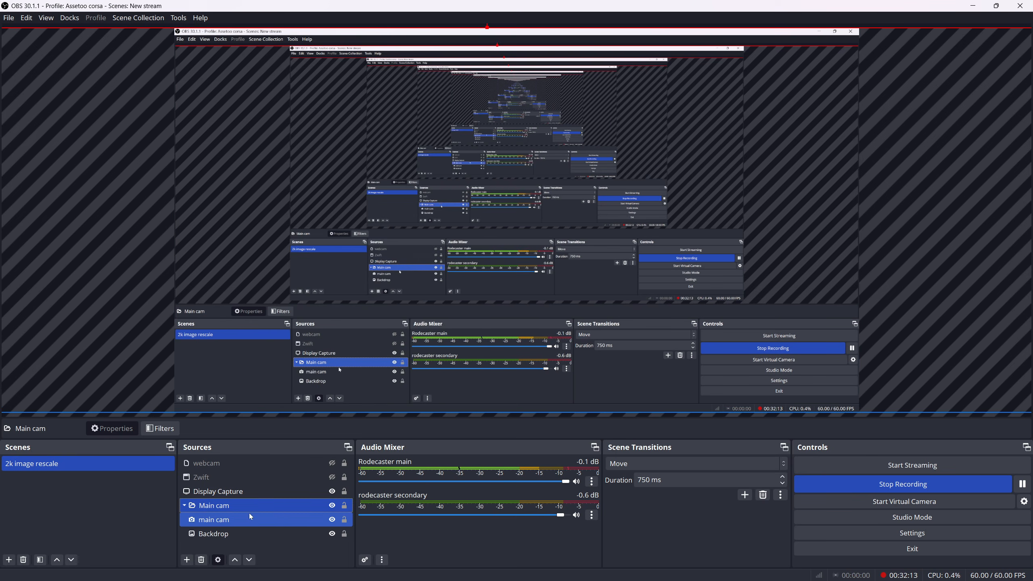
pyautogui.keyDown('ctrl'); pyautogui.click(211, 534); pyautogui.keyUp('ctrl')
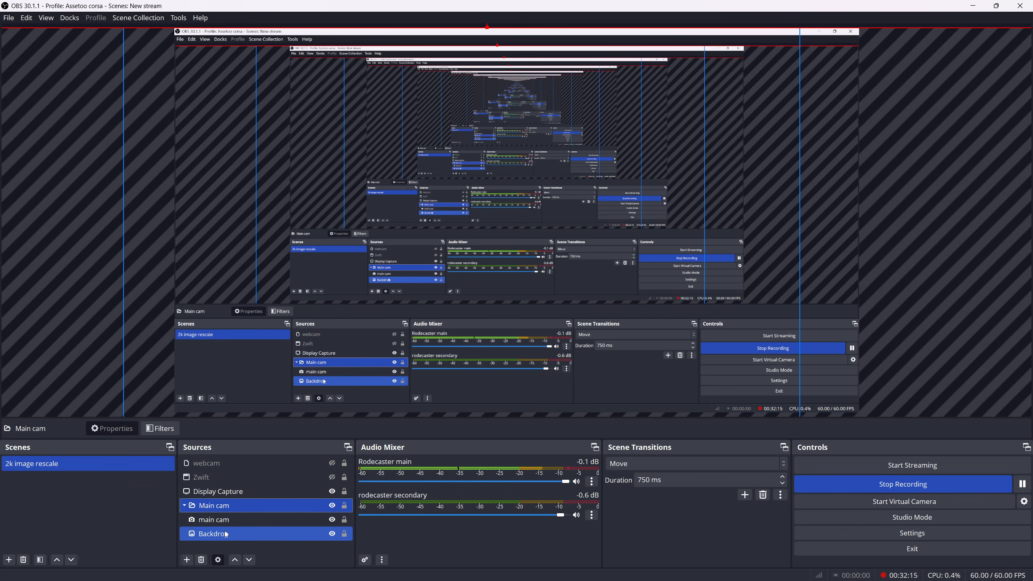
pyautogui.click(233, 521)
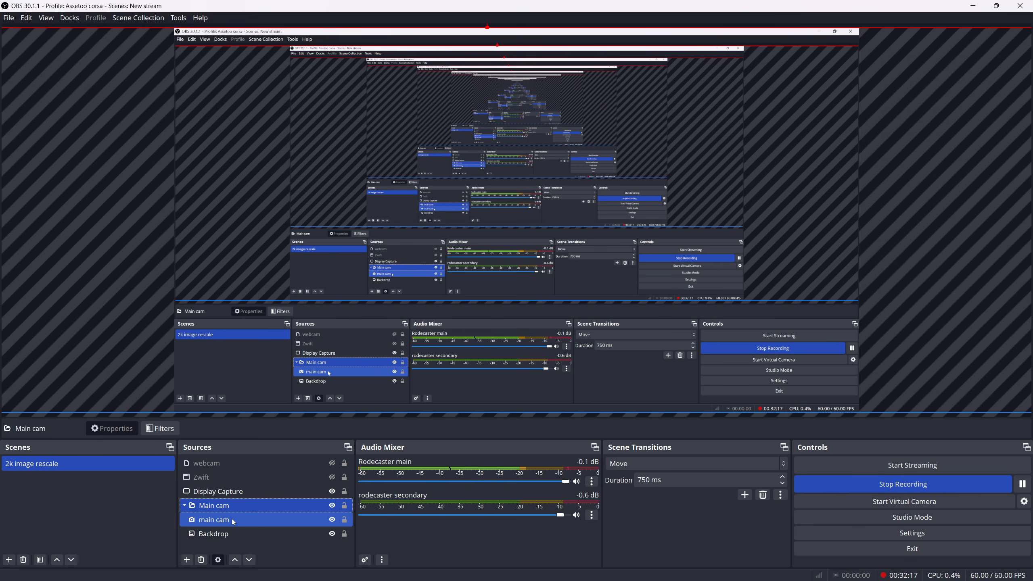
pyautogui.rightClick(233, 521)
pyautogui.click(261, 510)
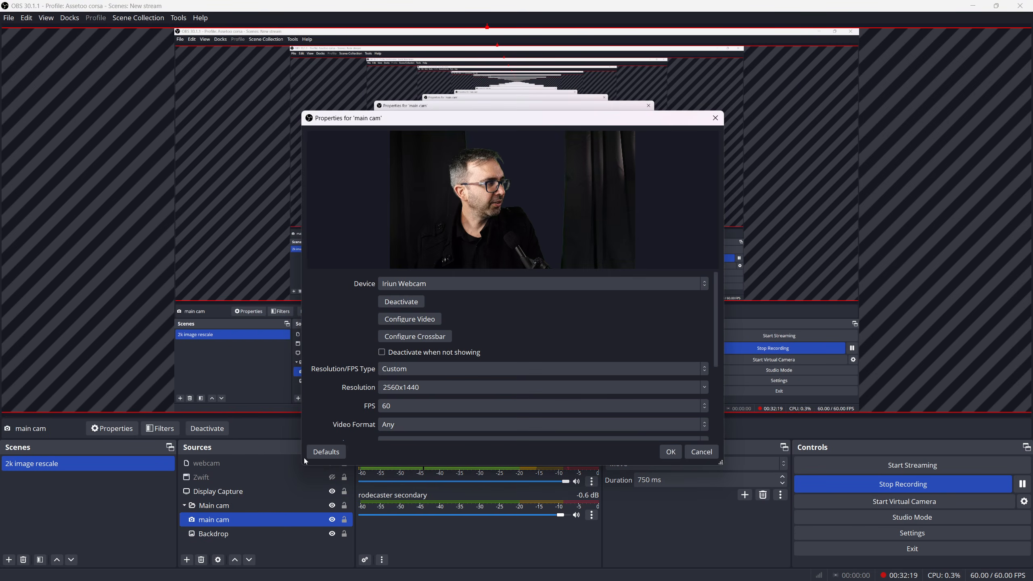
# Review the main cam's device choices, camera controls, resolution, FPS and colour settings, and accept the properties as they are
pyautogui.click(450, 285)
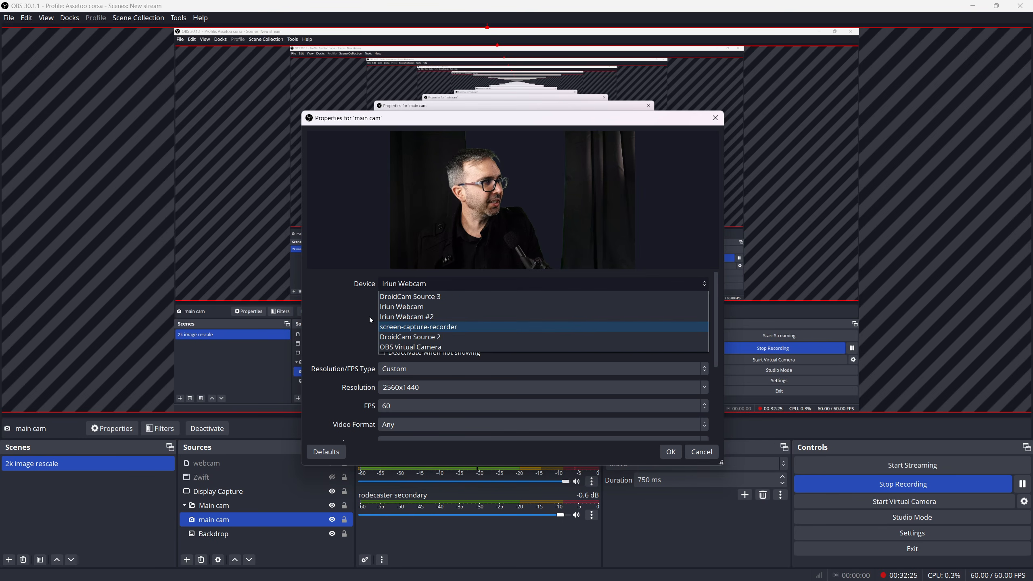
pyautogui.click(336, 308)
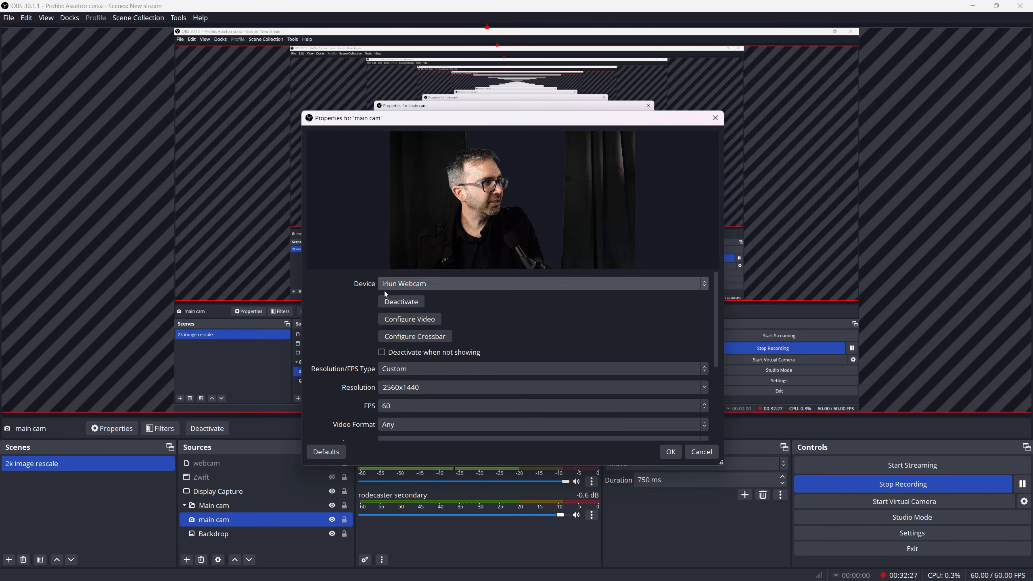
pyautogui.click(408, 321)
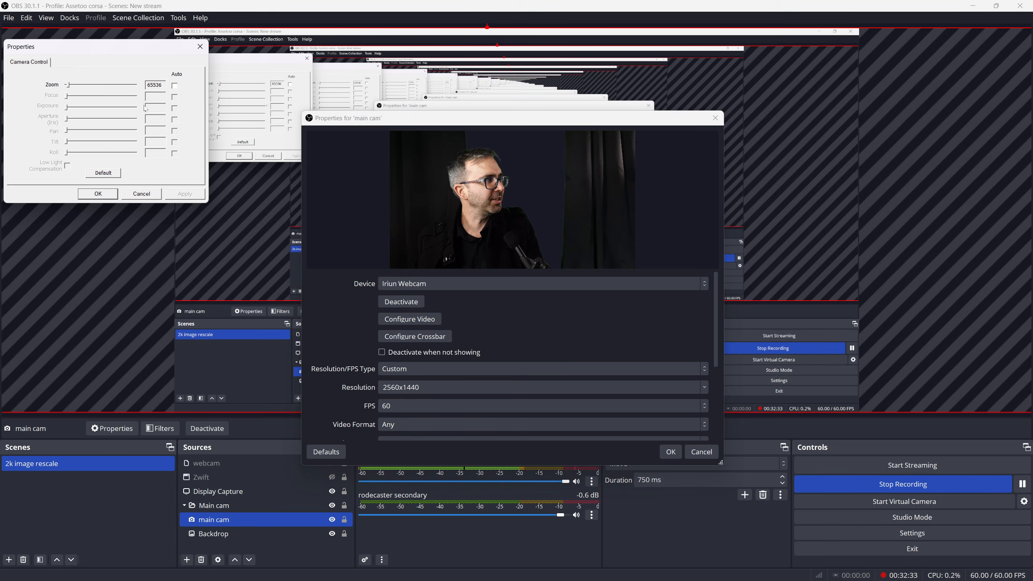
pyautogui.click(197, 52)
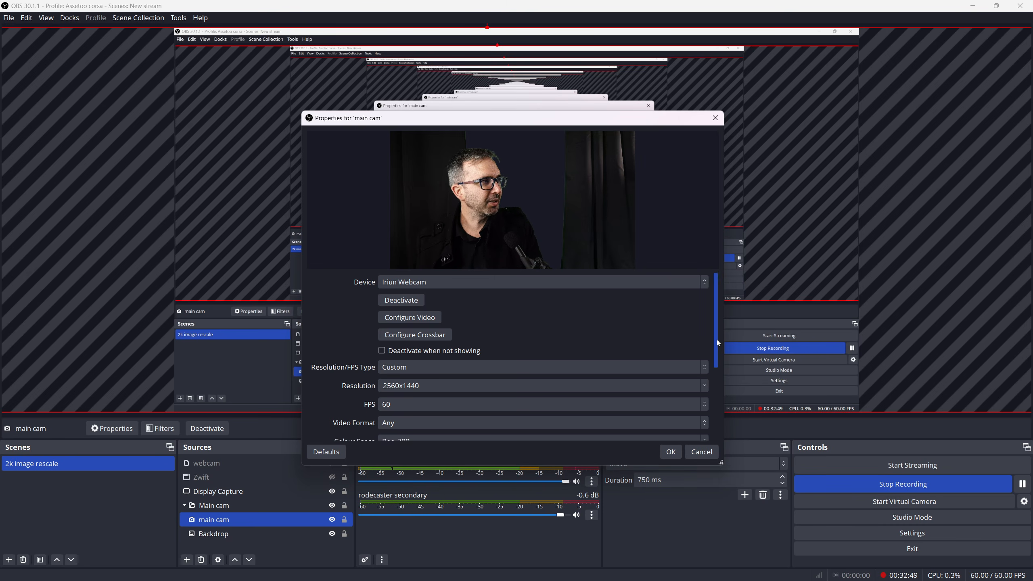
pyautogui.moveTo(717, 339); pyautogui.dragTo(717, 388)
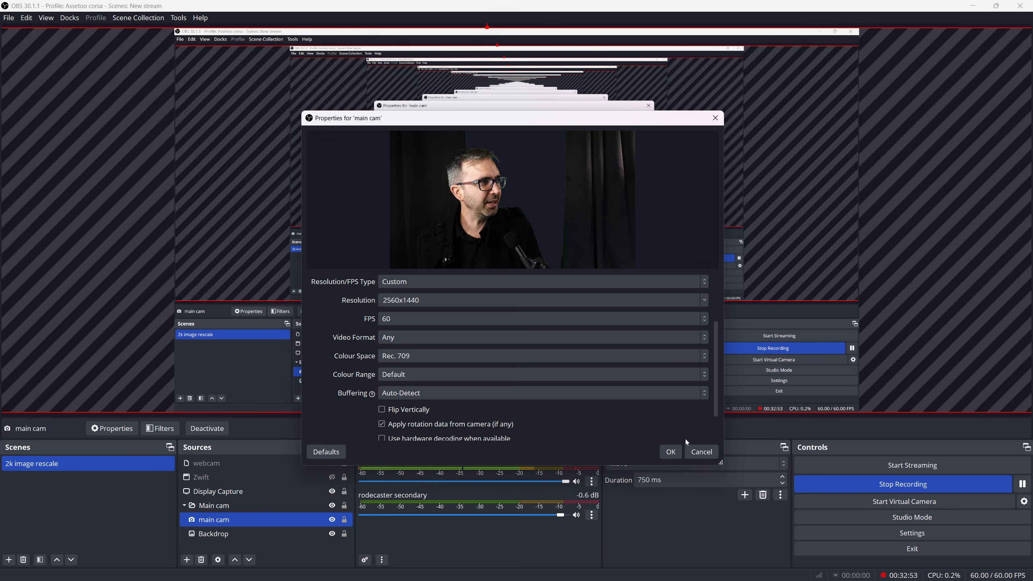
pyautogui.click(671, 452)
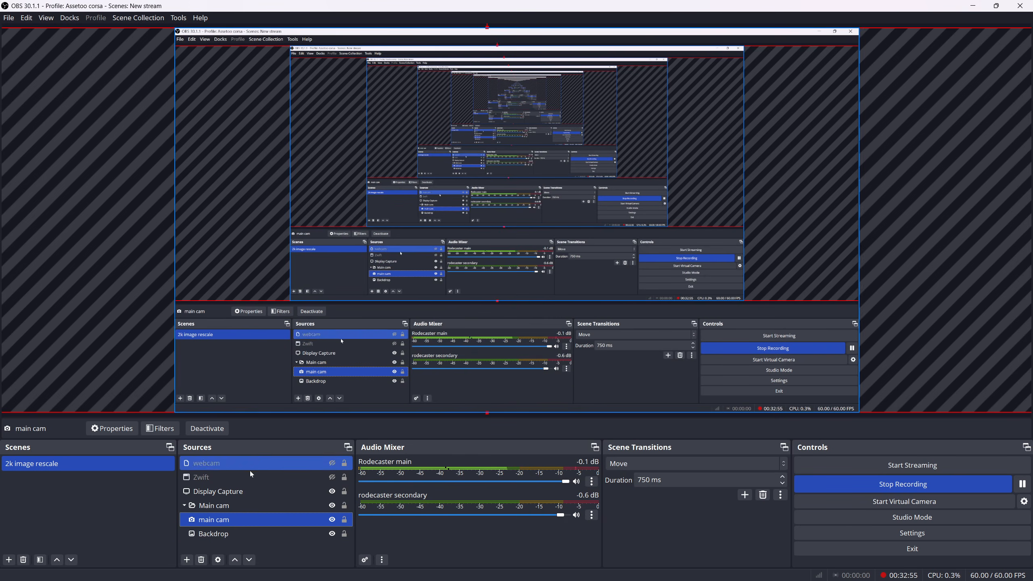
# Make the webcam source visible in the scene
pyautogui.keyDown('ctrl'); pyautogui.click(256, 504); pyautogui.keyUp('ctrl')
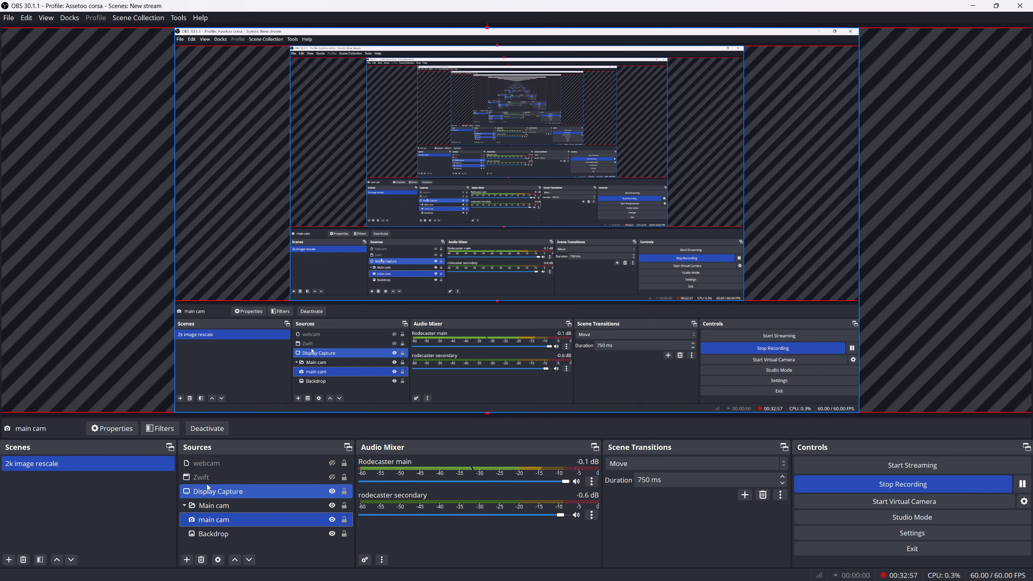
pyautogui.click(230, 522)
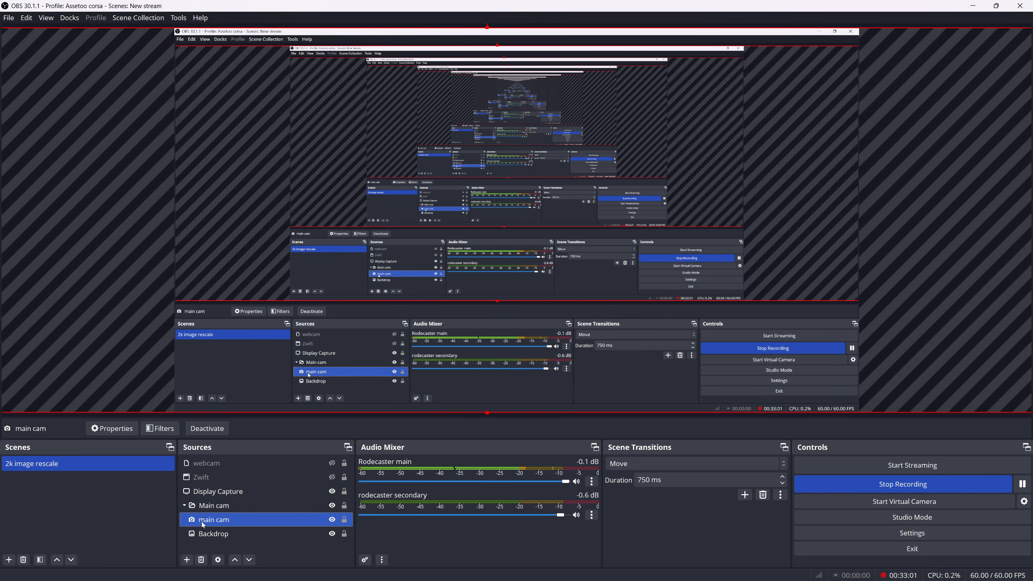
pyautogui.keyDown('ctrl'); pyautogui.click(198, 466); pyautogui.keyUp('ctrl')
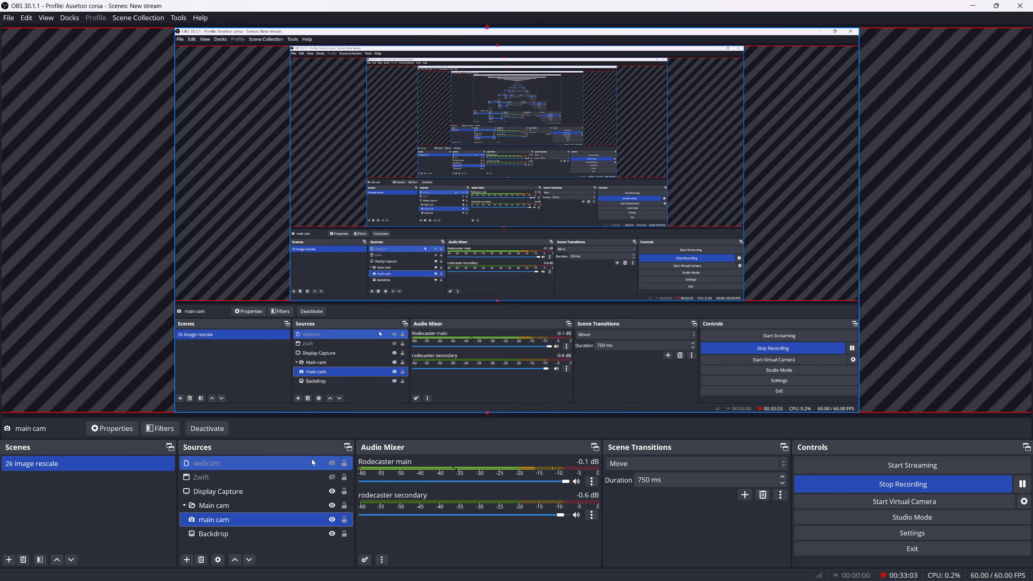
pyautogui.click(333, 464)
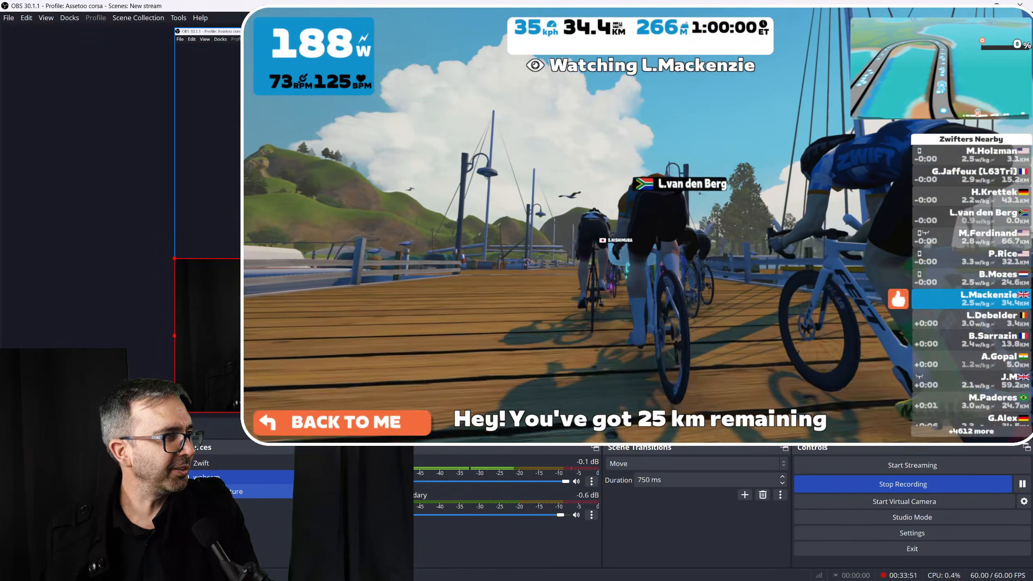
pyautogui.click(237, 492)
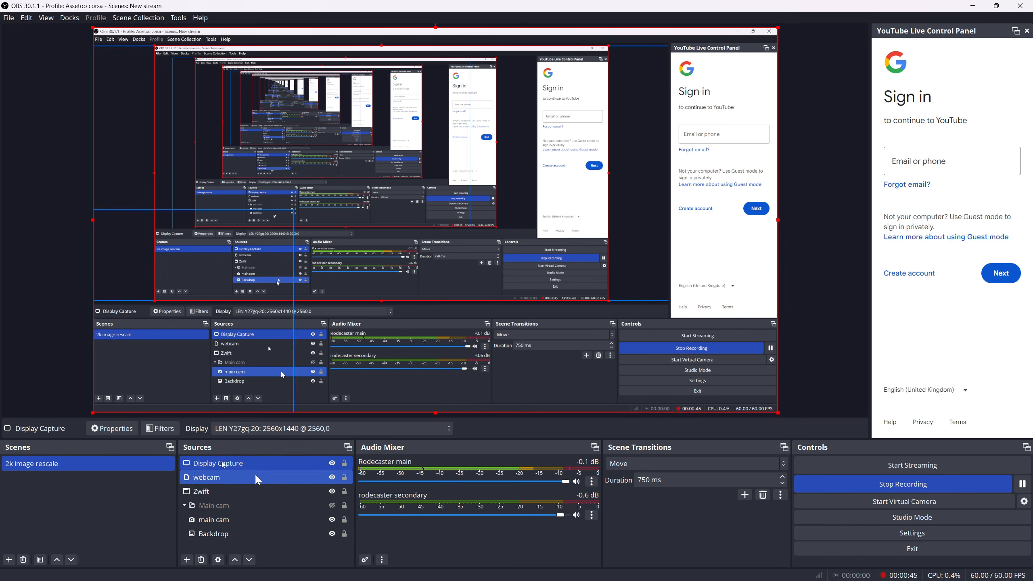
# Duplicate the 2k image rescale scene under the name second scene
pyautogui.rightClick(121, 463)
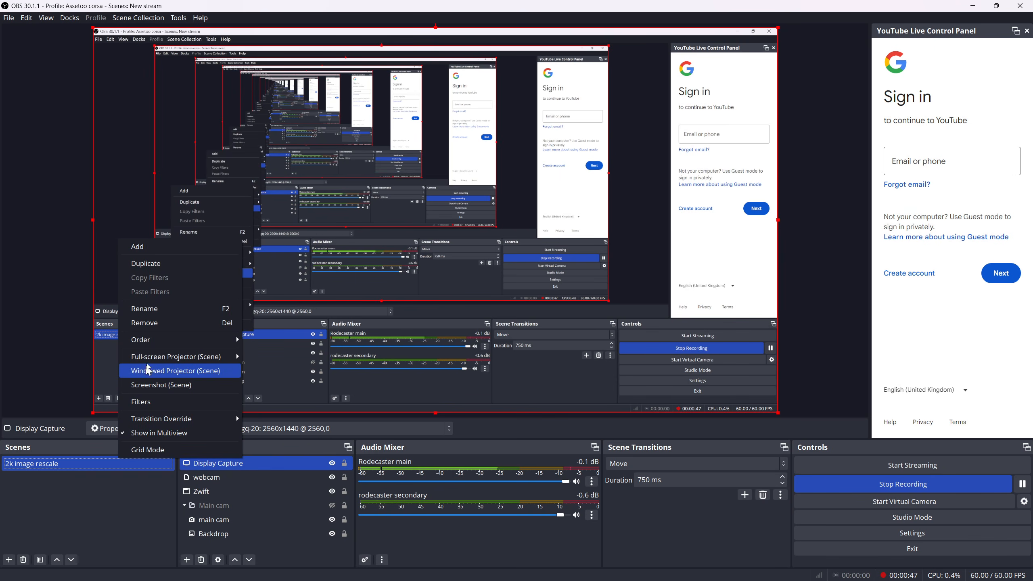
pyautogui.click(159, 272)
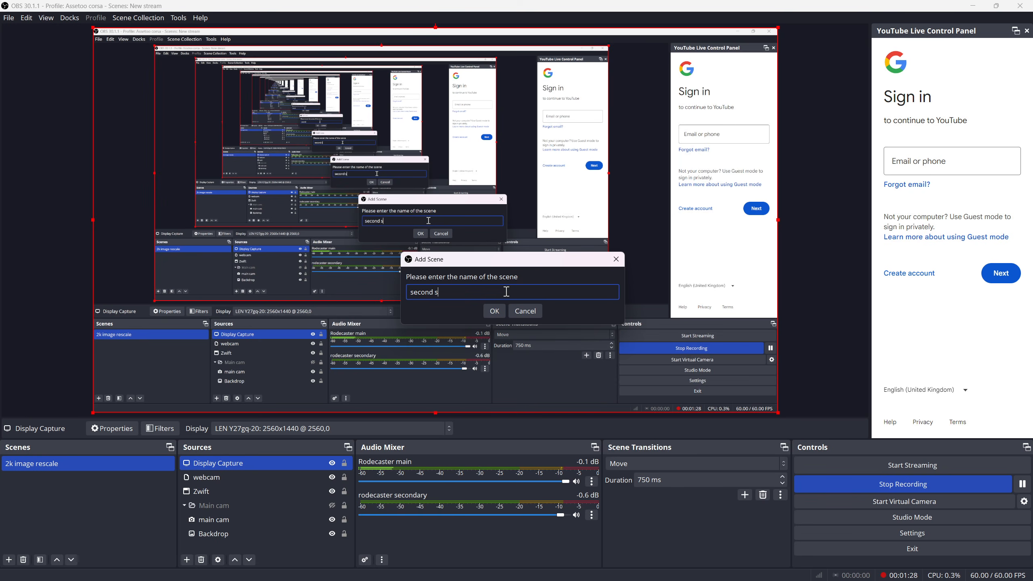
pyautogui.click(497, 311)
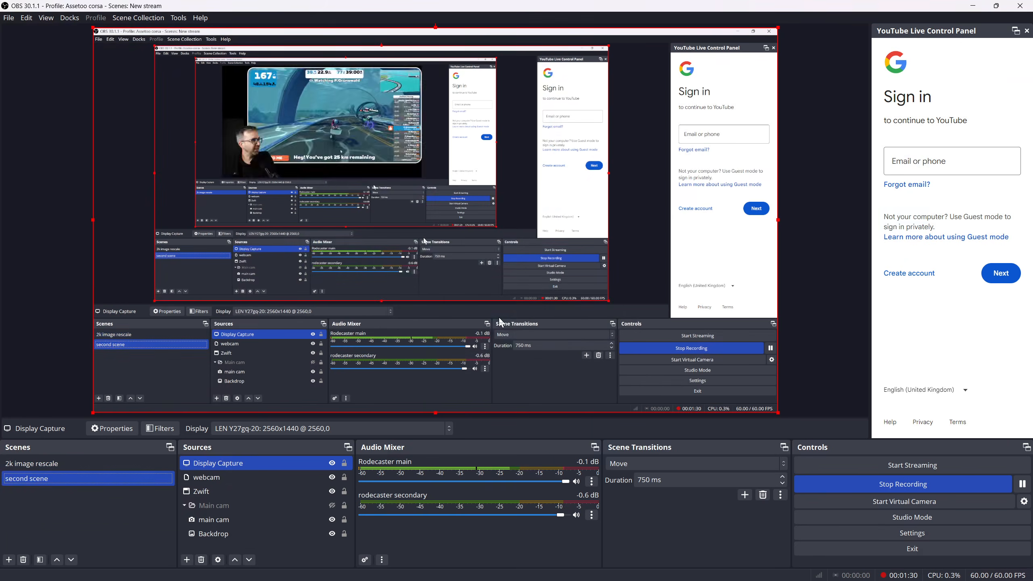
# Rename the 2k image rescale scene to first scene
pyautogui.click(32, 466)
pyautogui.rightClick(32, 468)
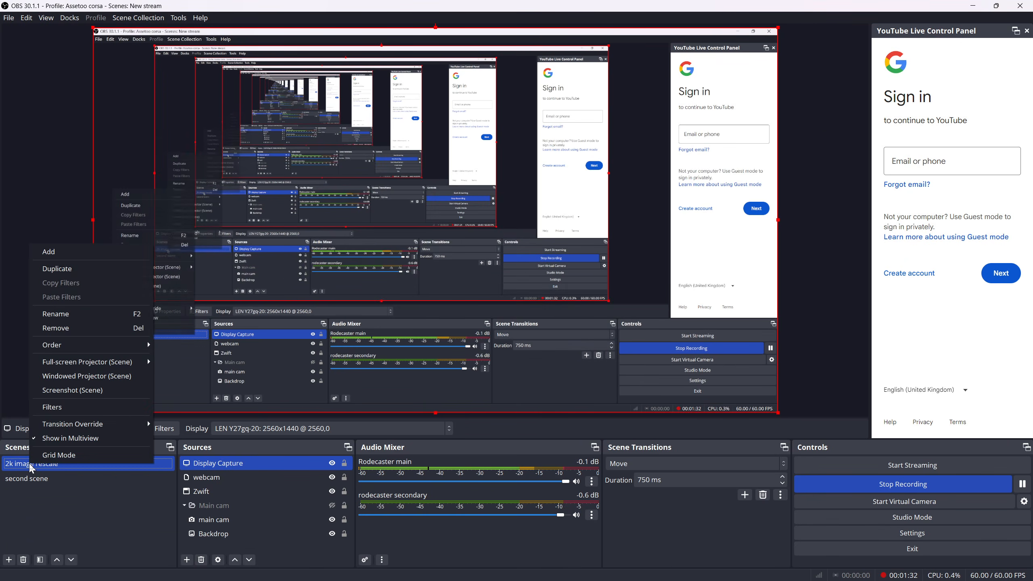
pyautogui.click(68, 320)
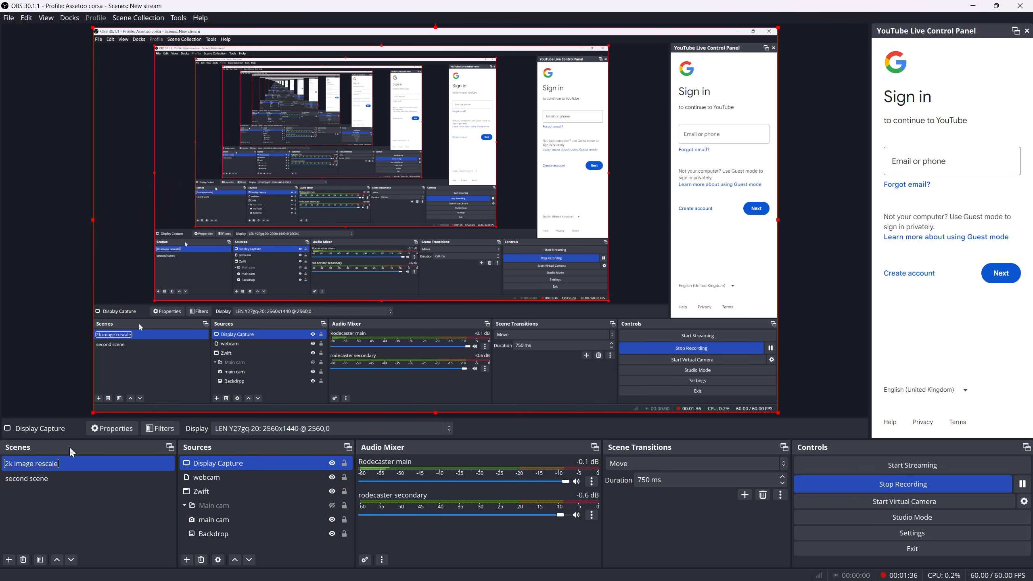
pyautogui.write('first scee')
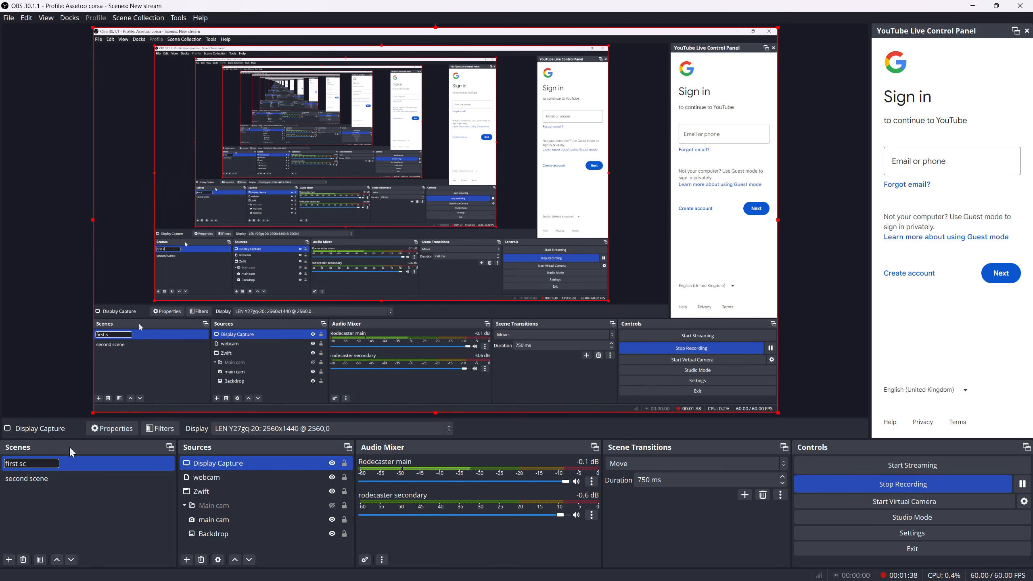
pyautogui.press('BackSpace')
pyautogui.write('be')
pyautogui.press('BackSpace')
pyautogui.write('ne')
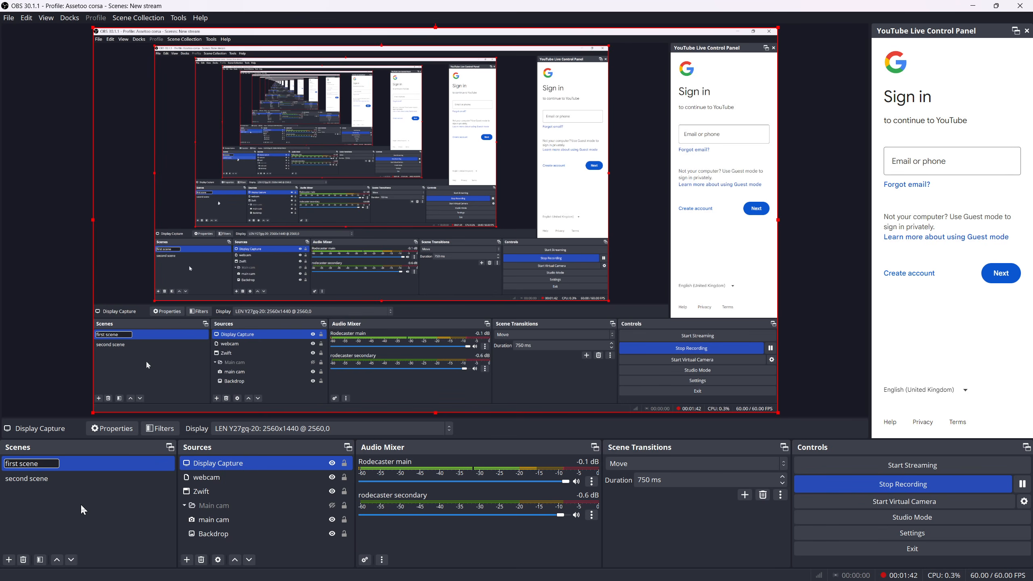
pyautogui.press('Return')
# Switch between the two scenes, ending on second scene, and select its webcam source
pyautogui.click(88, 479)
pyautogui.click(91, 470)
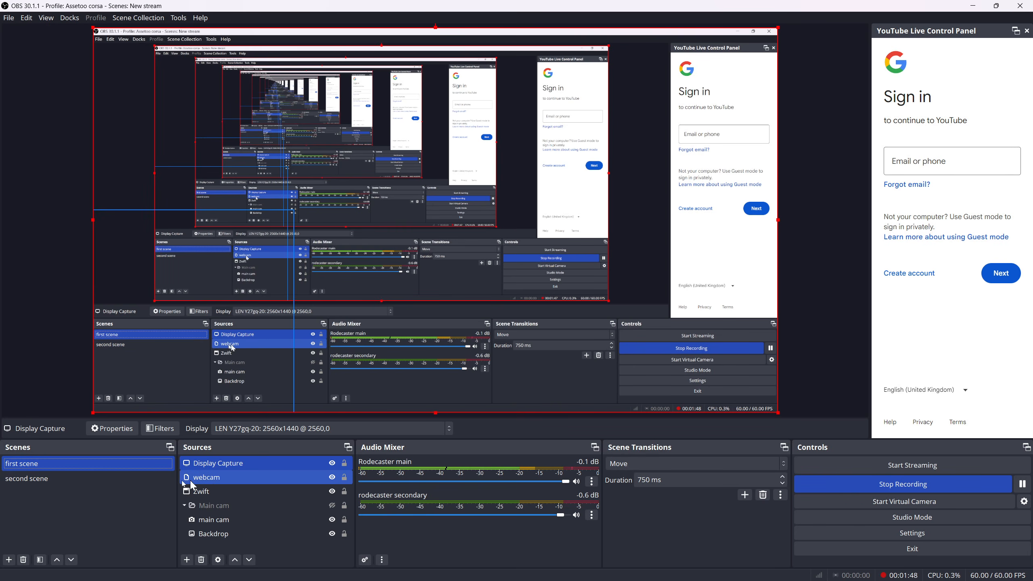
pyautogui.click(103, 479)
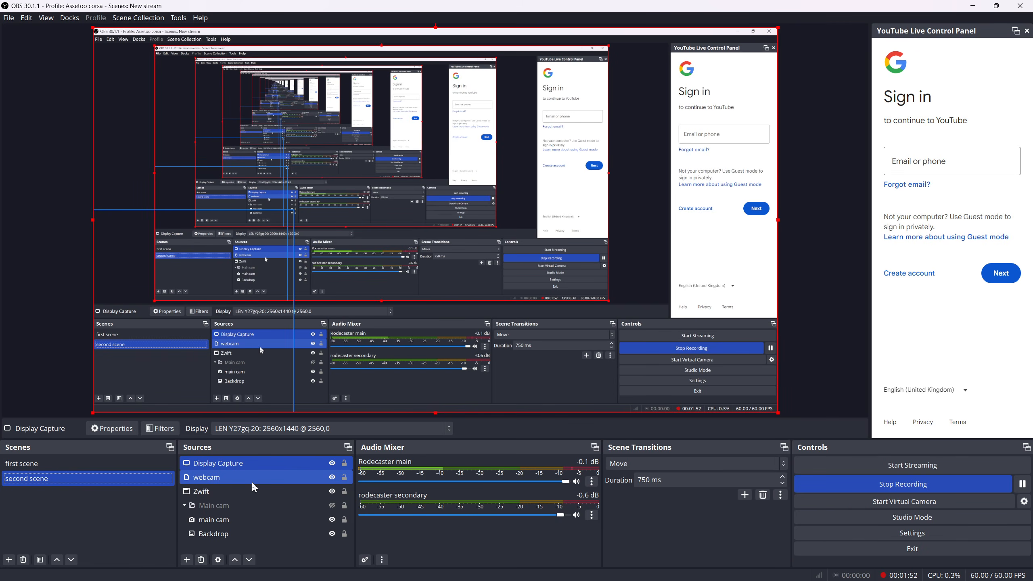
pyautogui.click(263, 478)
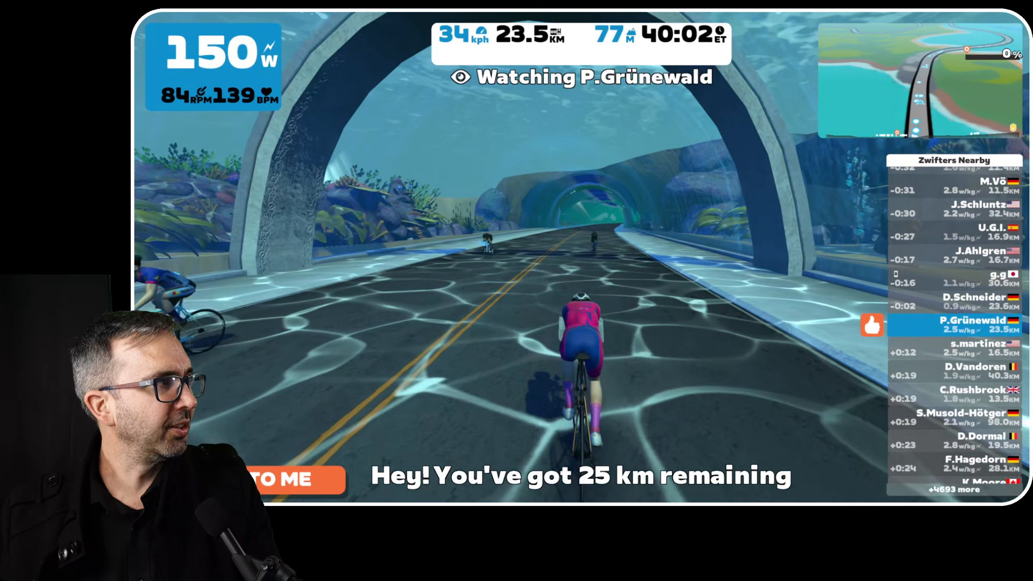
# Try camera views 9, 4 and 3 on the Zwift ride
pyautogui.press('9')
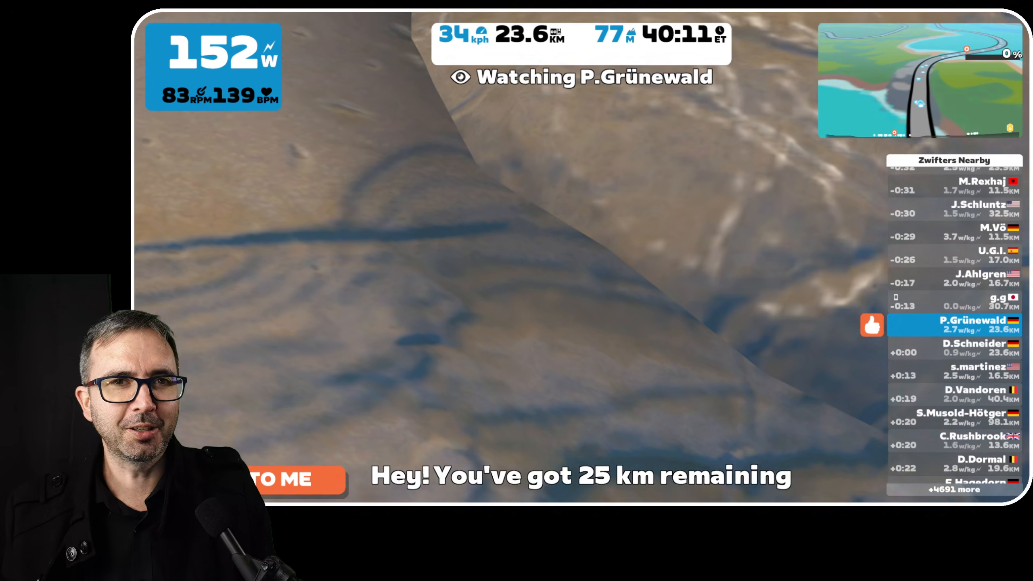
pyautogui.press('4')
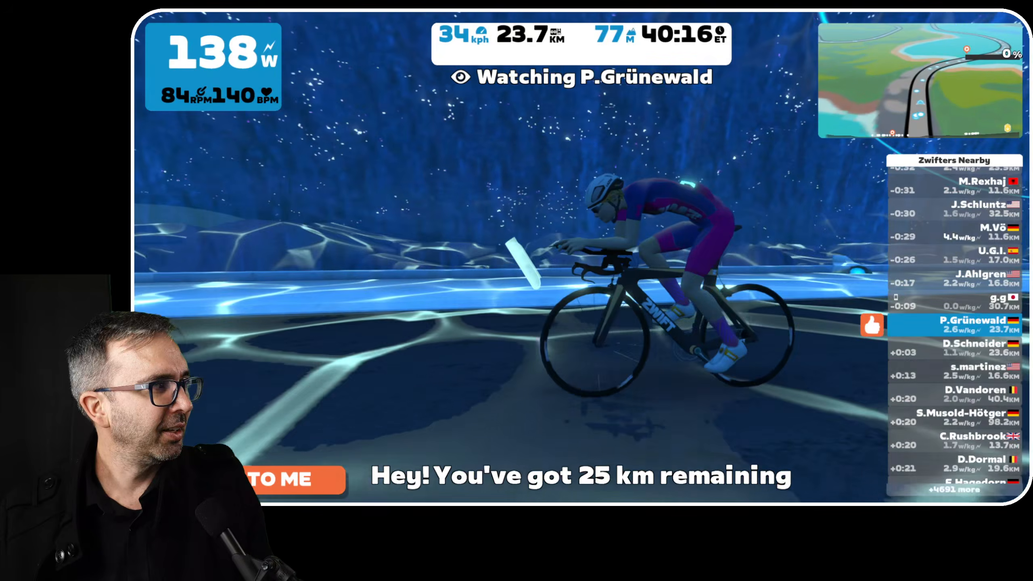
pyautogui.press('3')
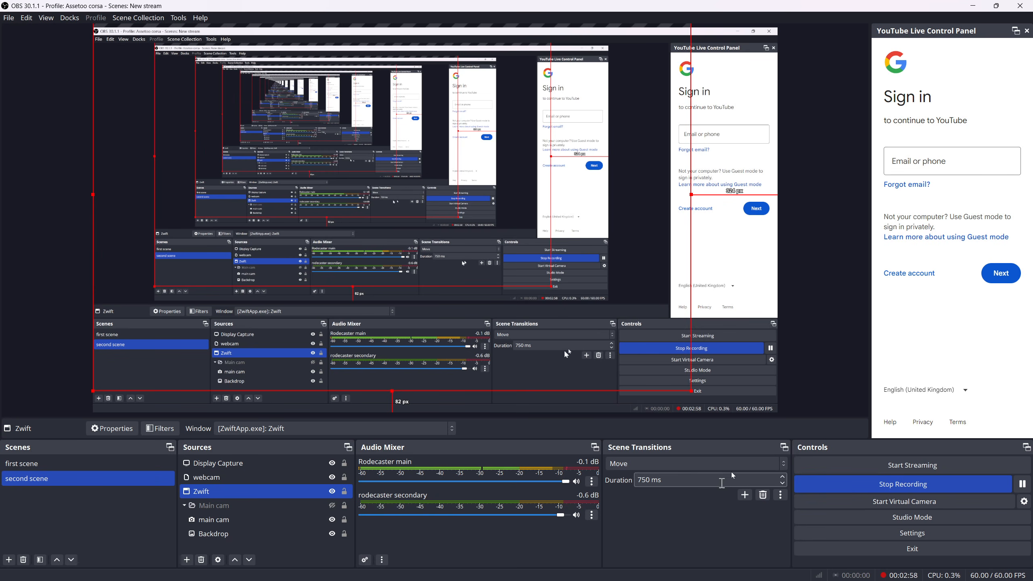
# Set the scene transition to Cut and test it by switching between first scene and second scene
pyautogui.click(783, 464)
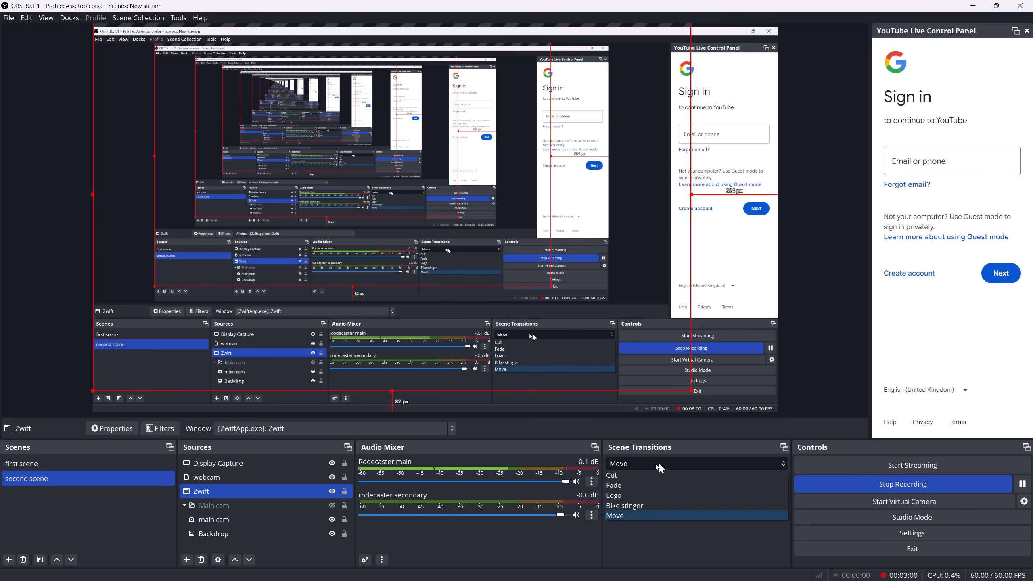
pyautogui.click(631, 477)
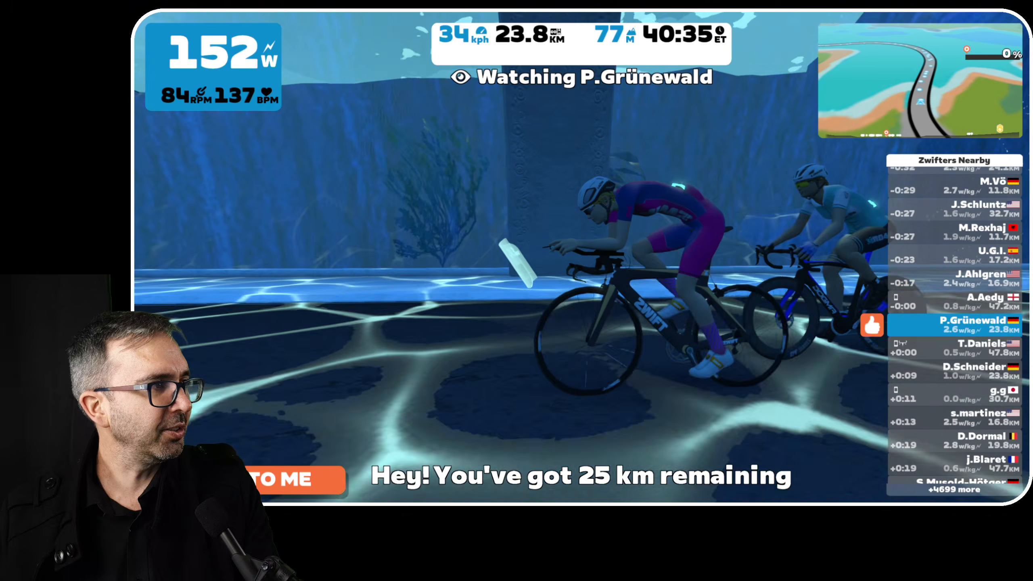
pyautogui.click(56, 479)
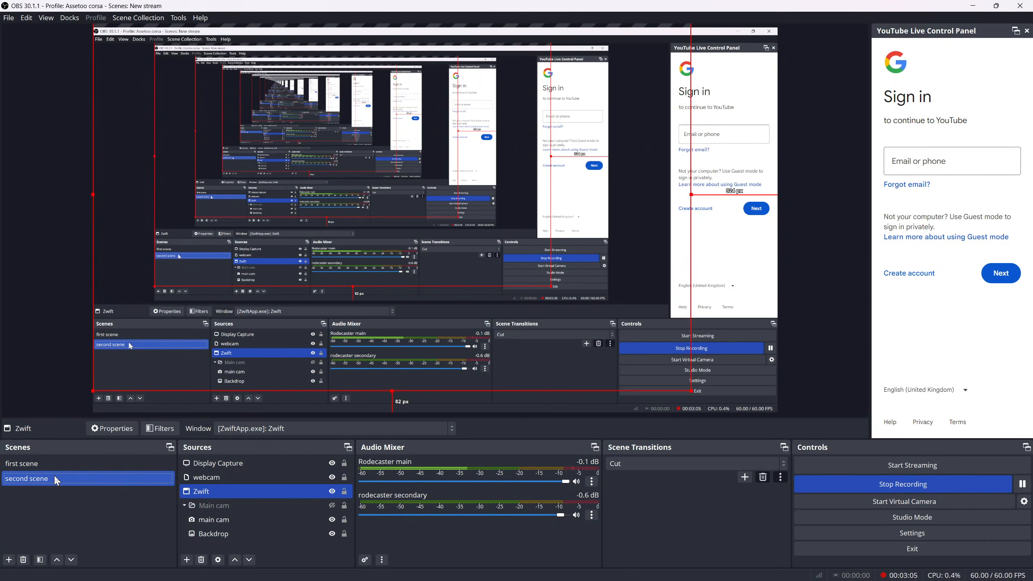
pyautogui.click(53, 465)
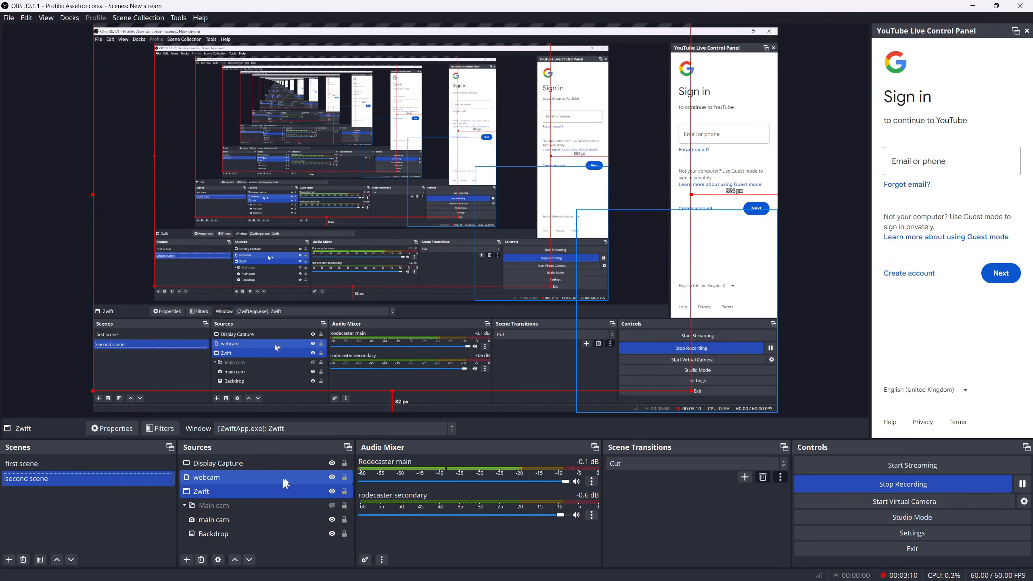
pyautogui.click(230, 459)
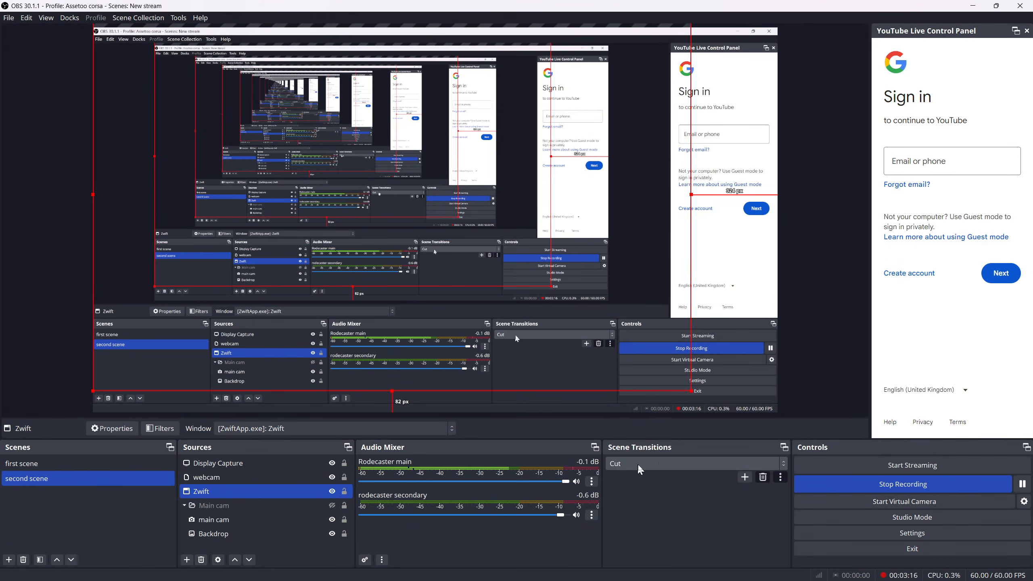
# Set the scene transition to Fade
pyautogui.click(657, 464)
pyautogui.click(647, 486)
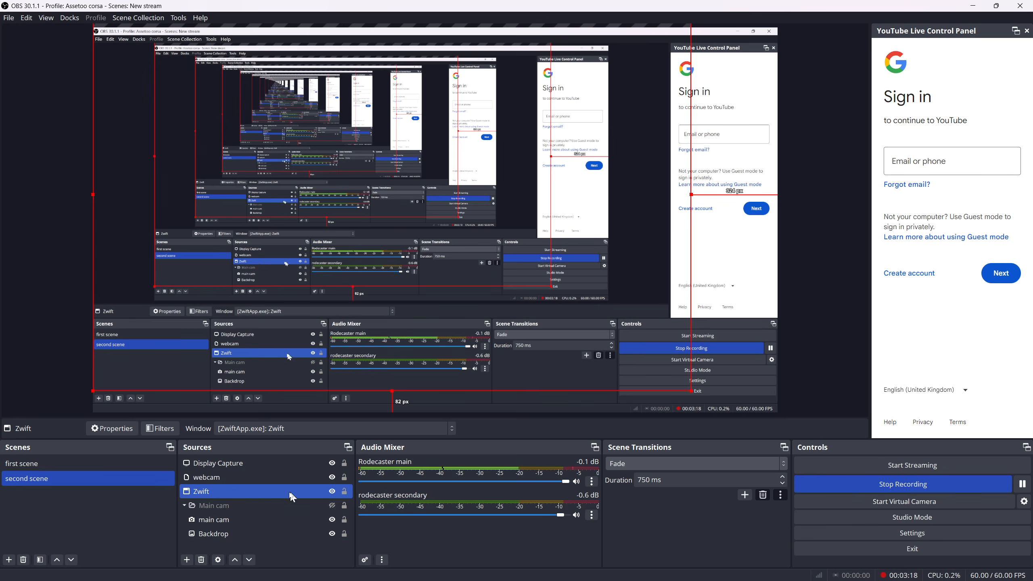
pyautogui.keyDown('ctrl'); pyautogui.click(246, 477); pyautogui.keyUp('ctrl')
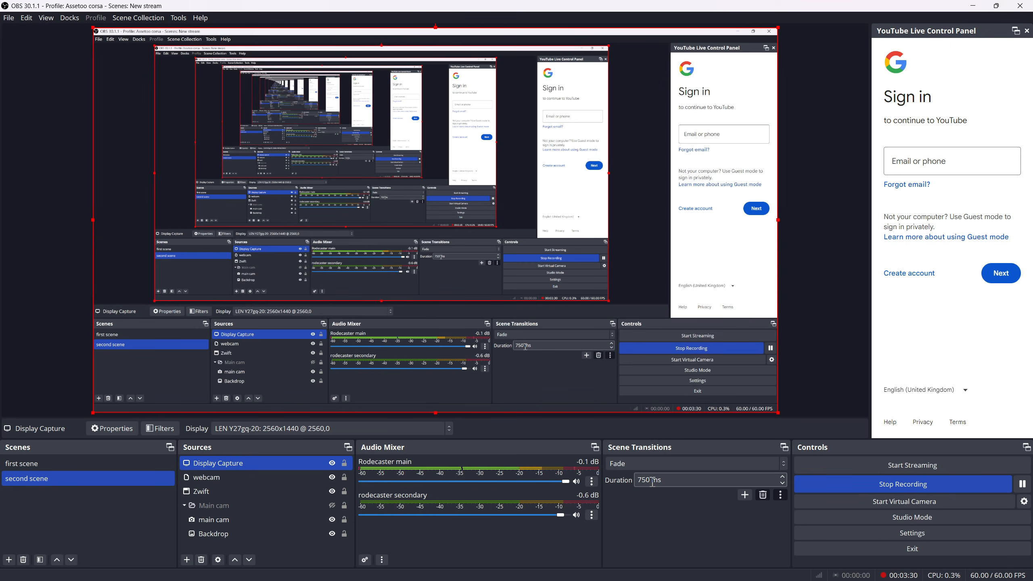
# Set the scene transition to Logo and test it by switching from second scene to first scene
pyautogui.click(661, 467)
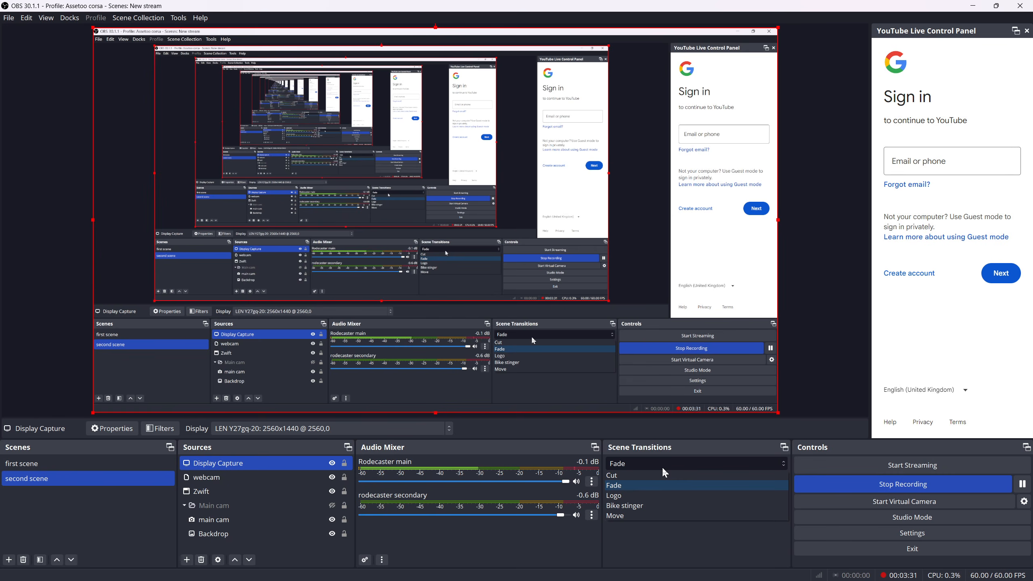
pyautogui.click(645, 495)
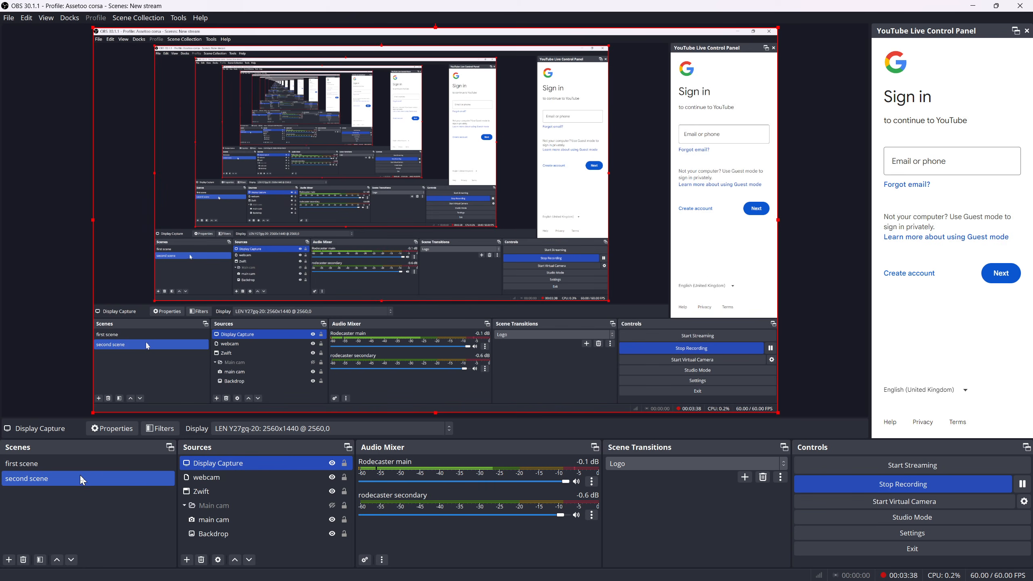
pyautogui.click(69, 466)
pyautogui.click(69, 466)
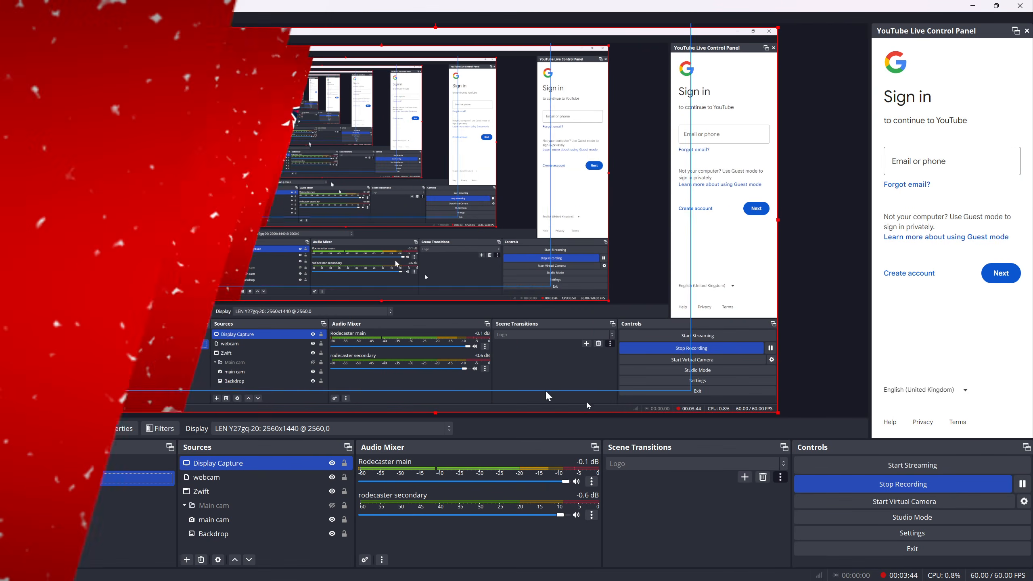
# Set the scene transition to Bike stinger and test it by switching to first scene and back to second scene
pyautogui.click(653, 469)
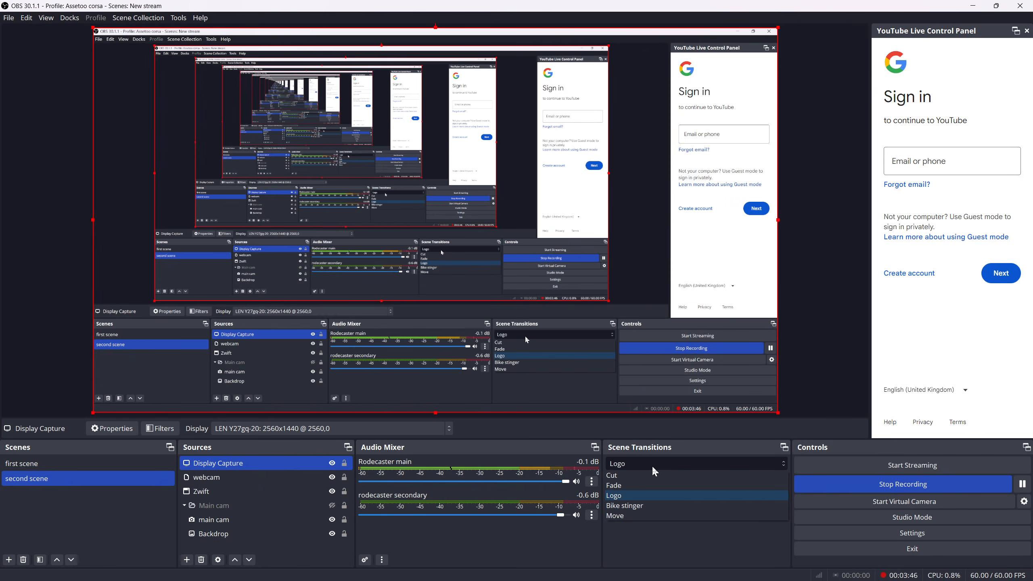
pyautogui.click(638, 505)
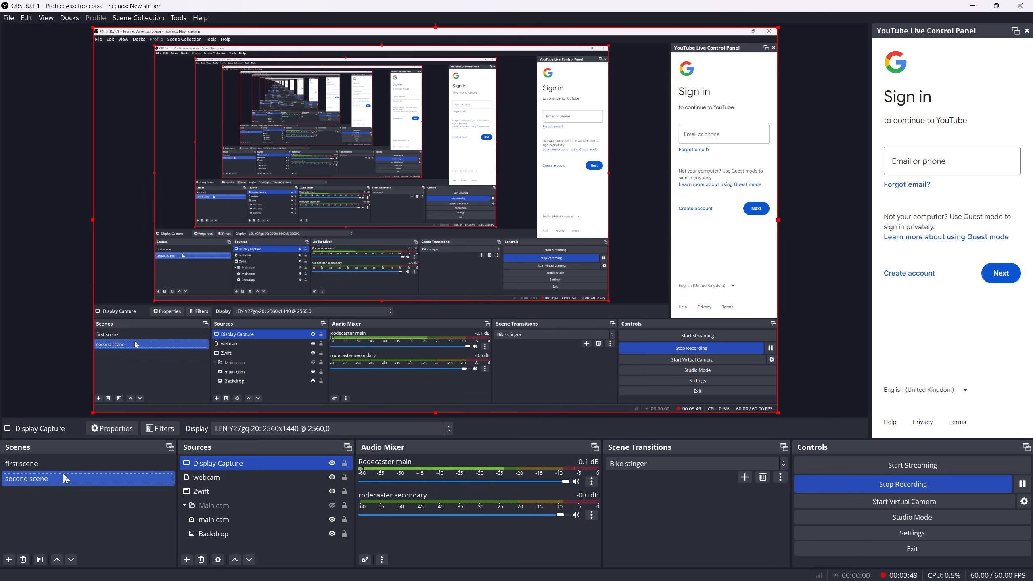
pyautogui.click(63, 464)
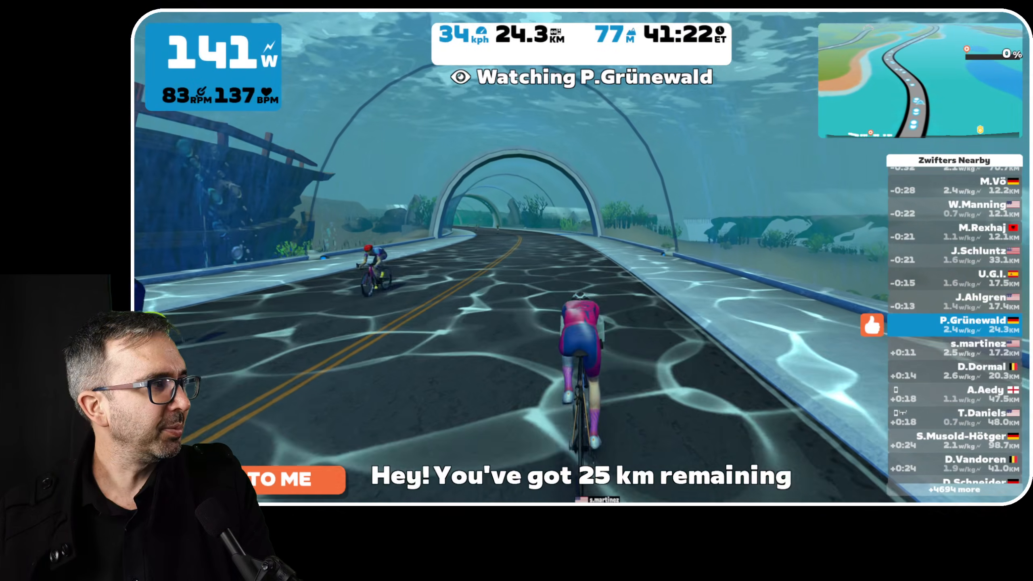
pyautogui.click(63, 479)
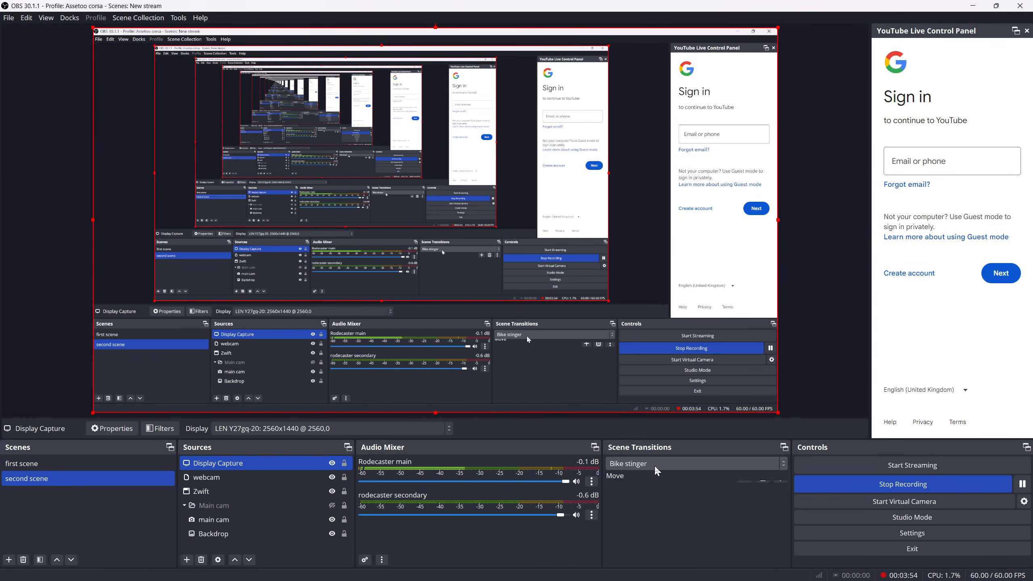
# Set the scene transition to Move, review its options and the addable transition types, and switch to first scene
pyautogui.click(642, 464)
pyautogui.click(632, 516)
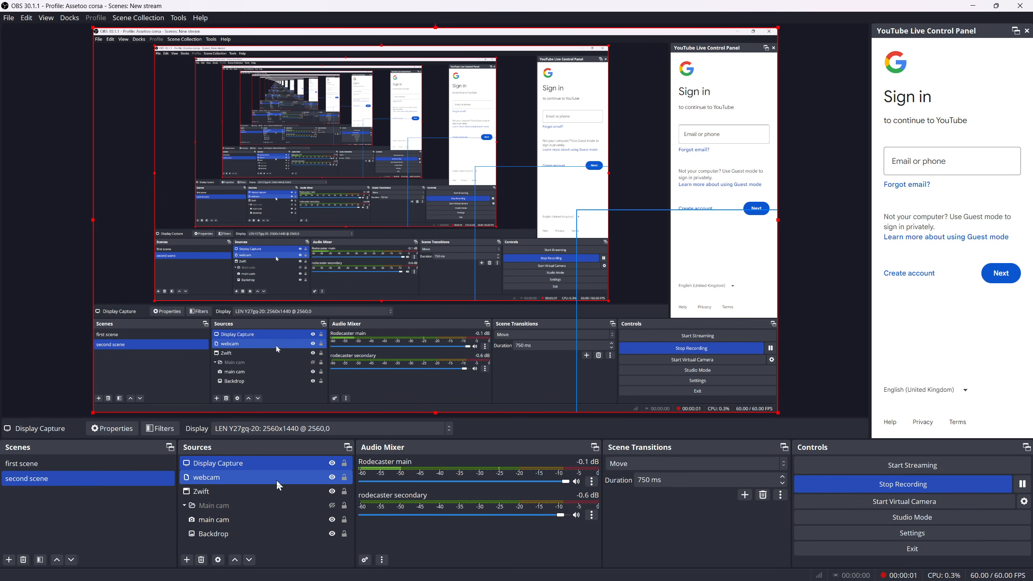
pyautogui.click(779, 494)
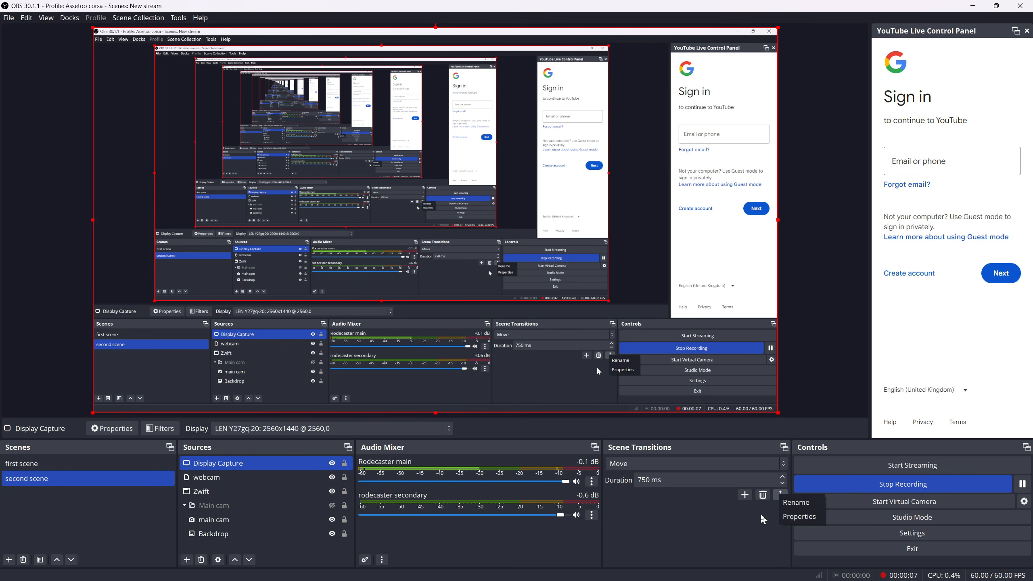
pyautogui.click(743, 495)
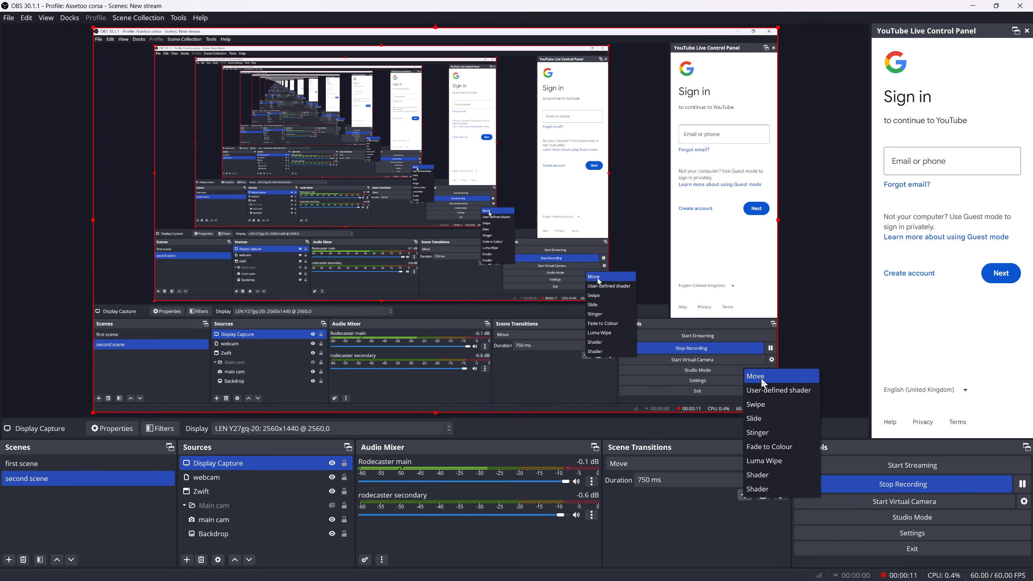
pyautogui.click(690, 519)
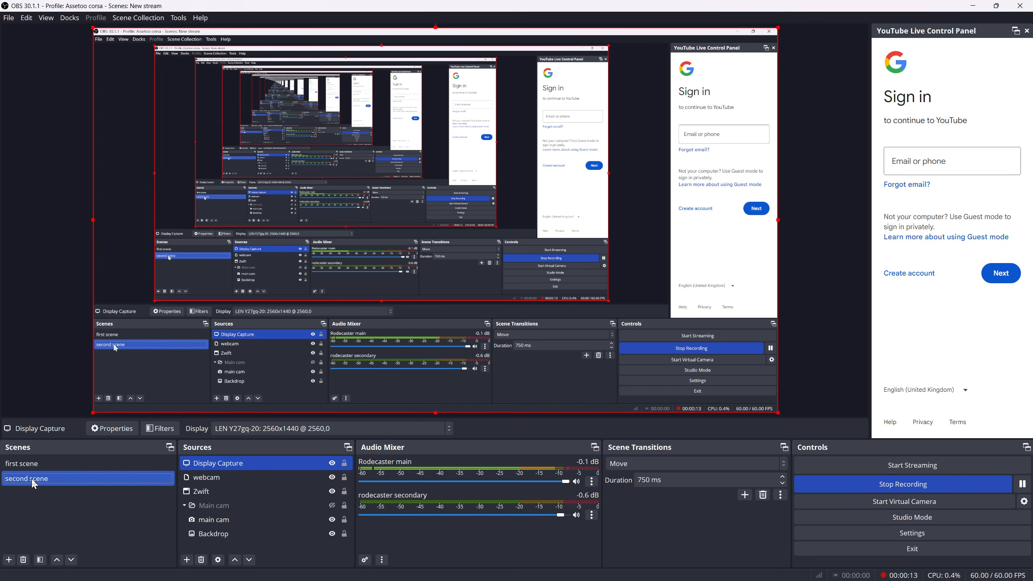
pyautogui.click(25, 464)
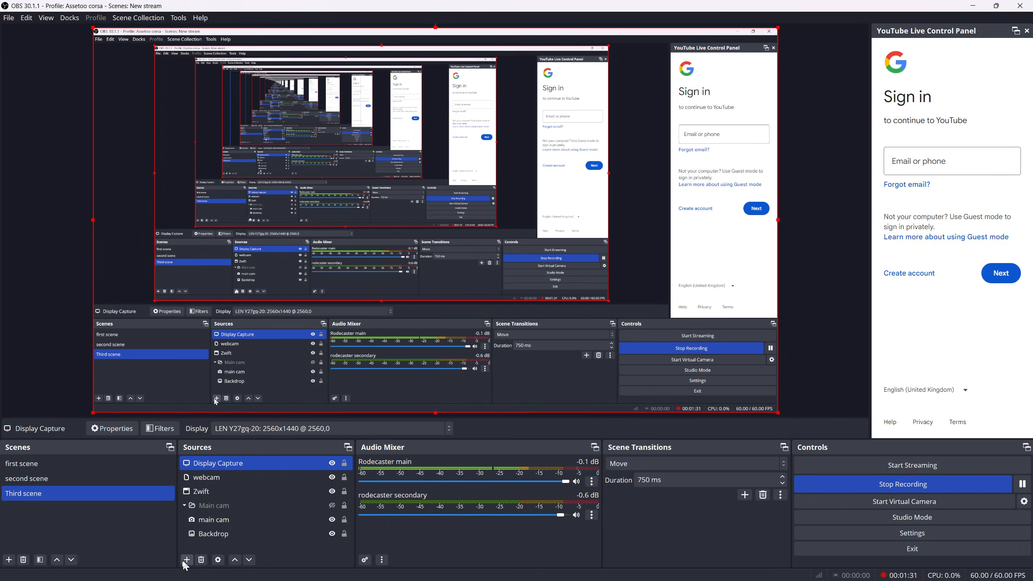
# Add a new image source named bakdrop to Third scene, using the Guangzhou cityscape picture
pyautogui.click(186, 561)
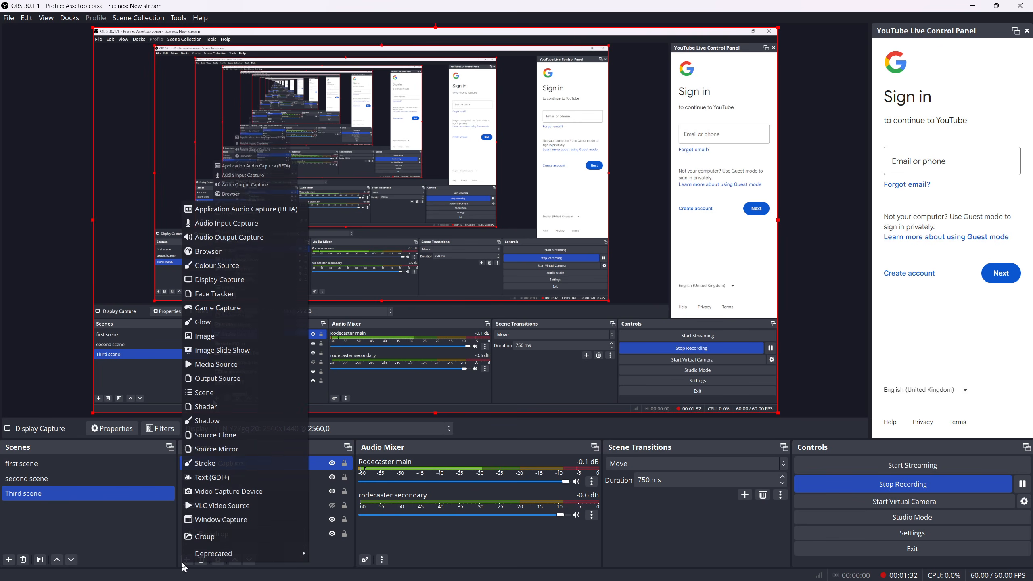
pyautogui.click(230, 337)
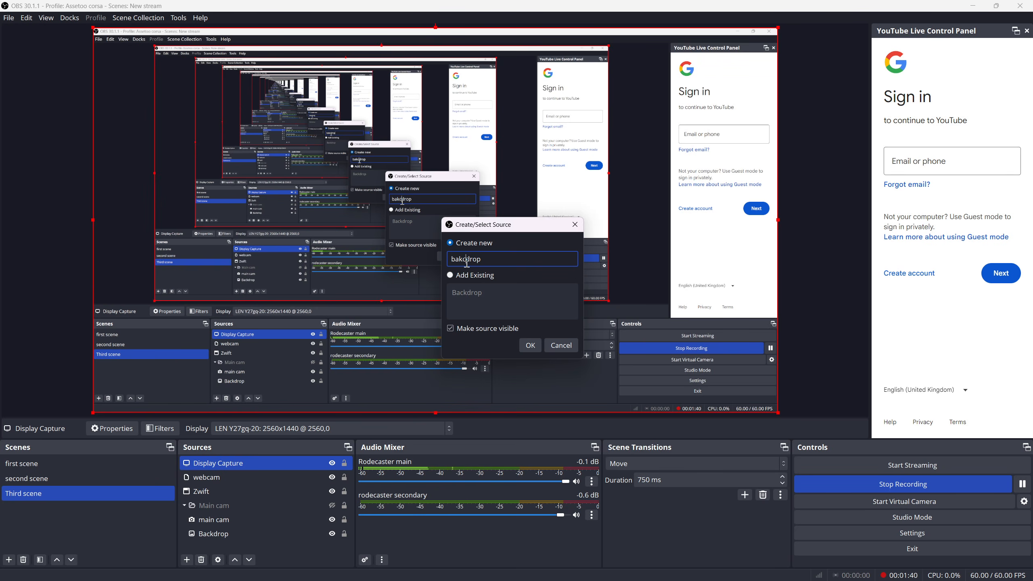
pyautogui.click(531, 344)
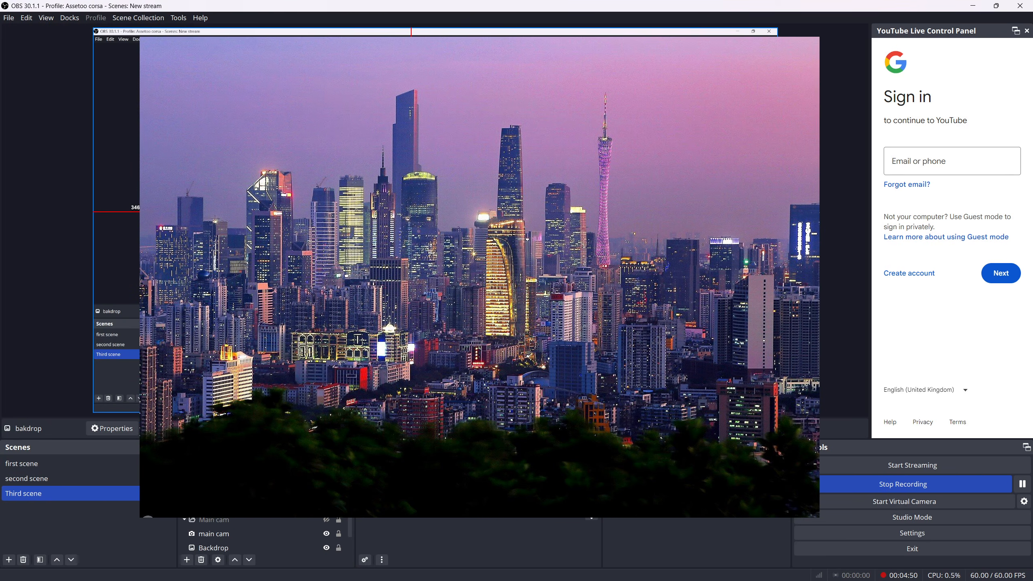
pyautogui.rightClick(520, 220)
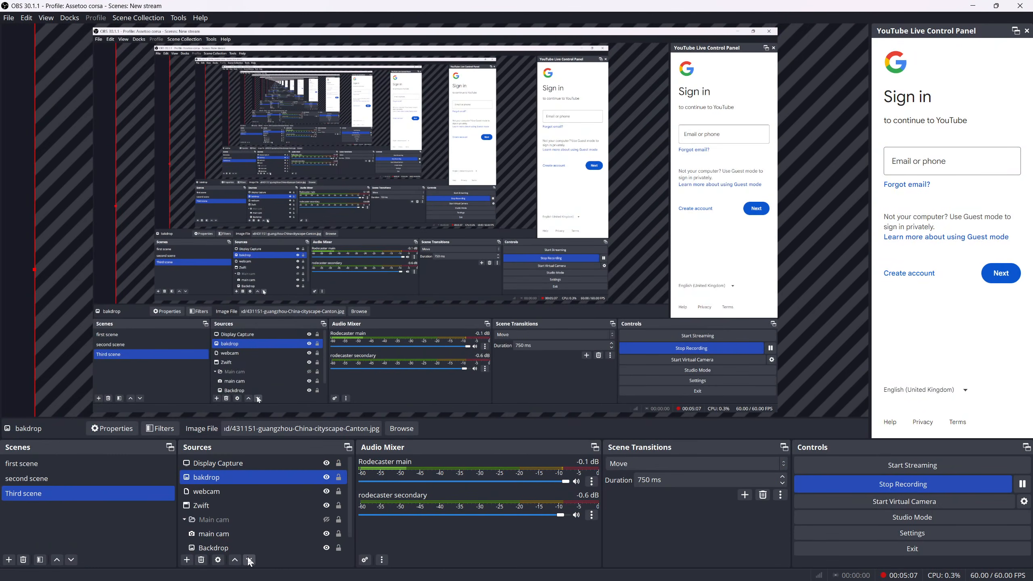
# Move the bakdrop source beneath all other sources in Third scene and check the layout with Display Capture temporarily hidden
pyautogui.click(249, 561)
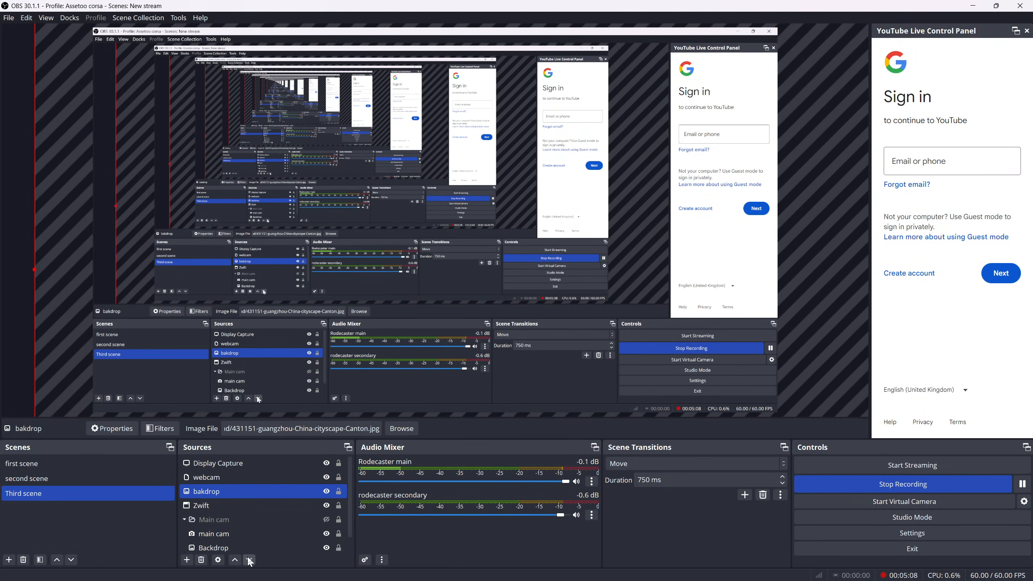
pyautogui.click(249, 561)
pyautogui.click(250, 561)
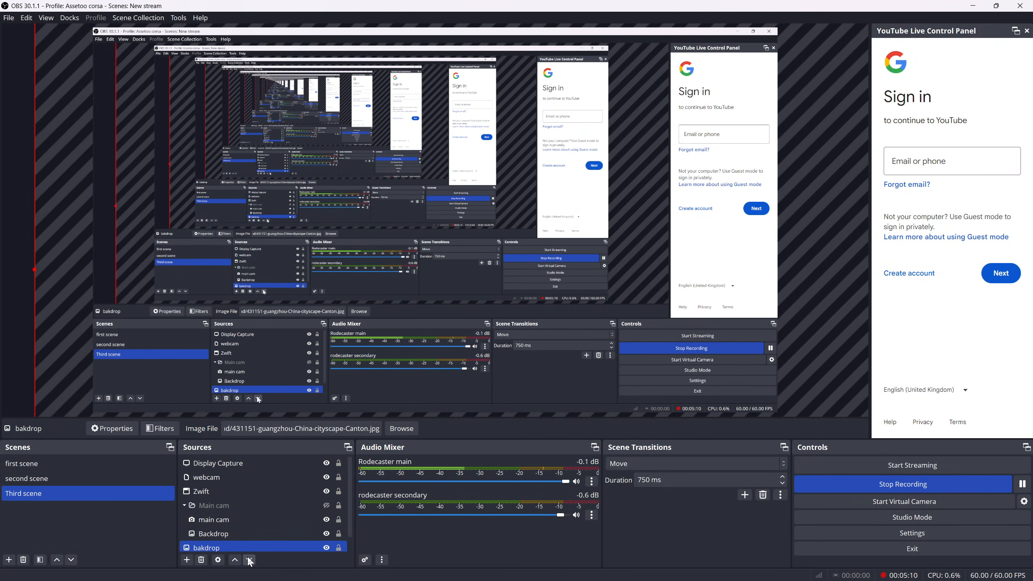
pyautogui.click(318, 464)
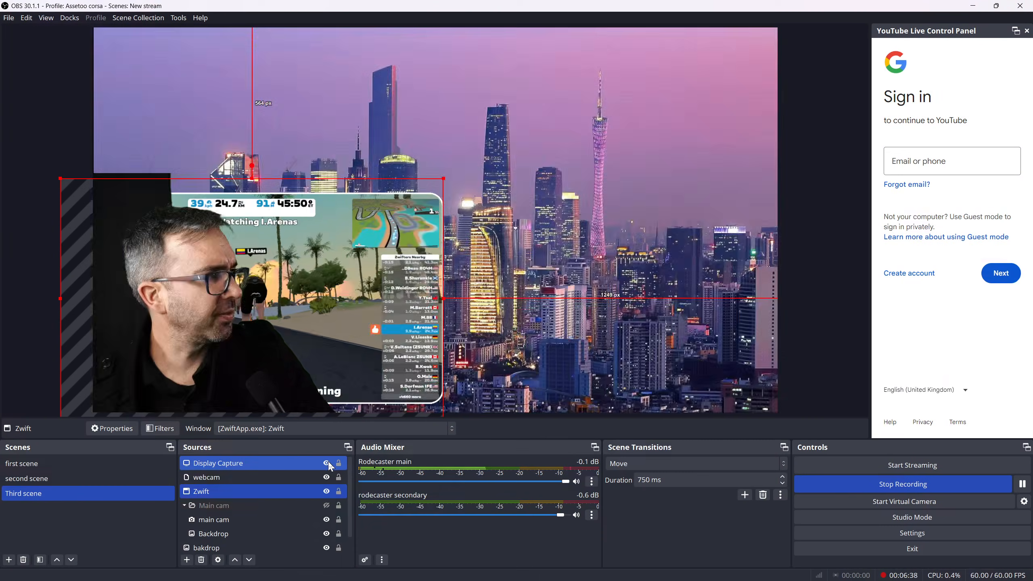
pyautogui.click(326, 464)
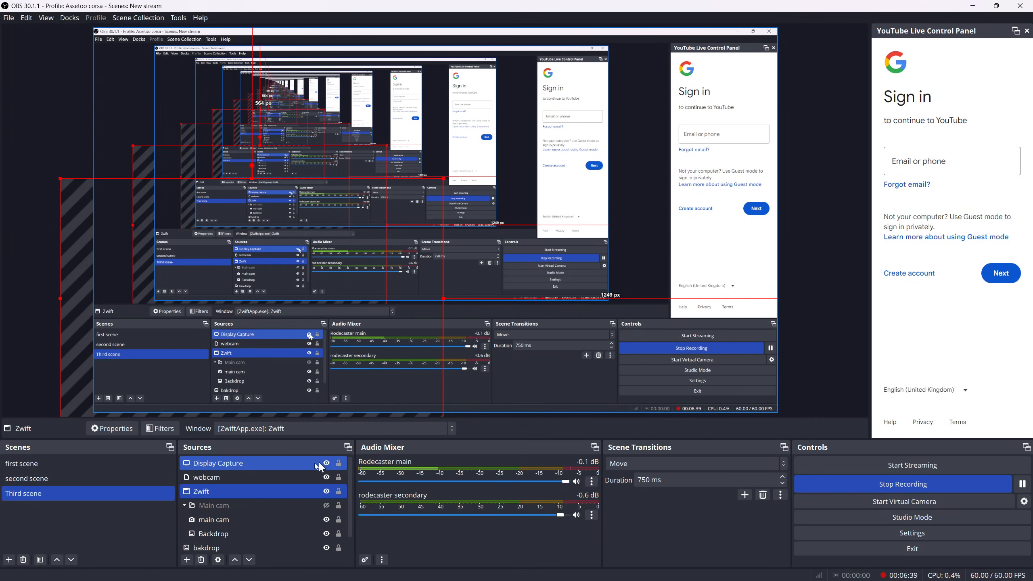
# Set the transition override of Third scene to Fade
pyautogui.rightClick(87, 495)
pyautogui.moveTo(136, 463)
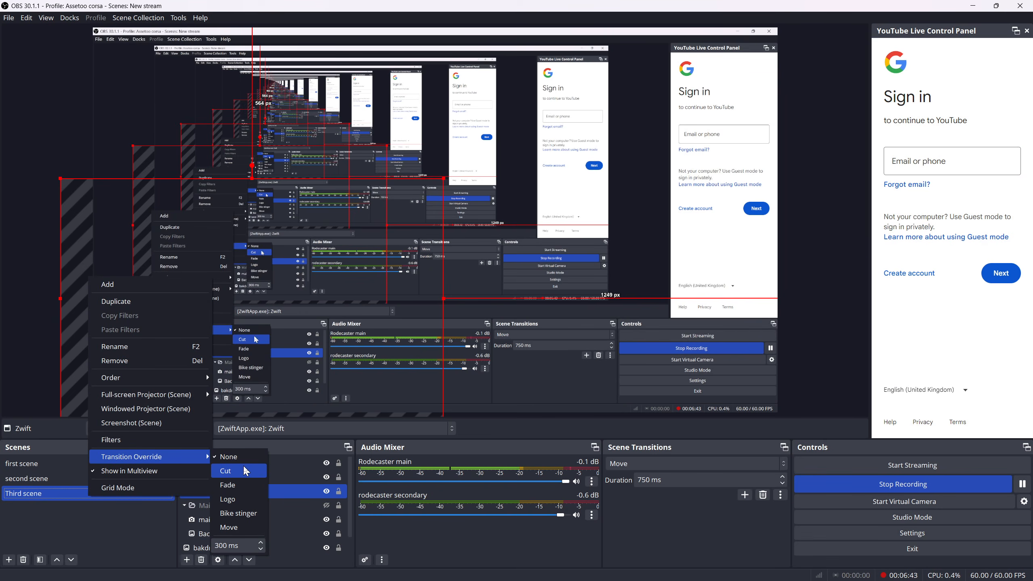
pyautogui.click(248, 490)
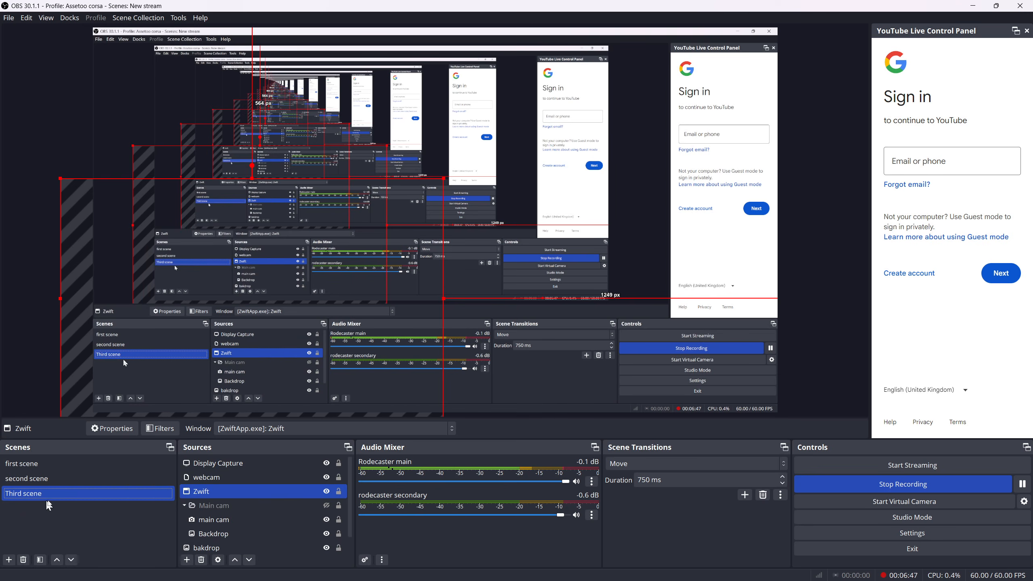
pyautogui.keyDown('ctrl'); pyautogui.click(257, 474); pyautogui.keyUp('ctrl')
pyautogui.keyDown('ctrl'); pyautogui.click(257, 474); pyautogui.keyUp('ctrl')
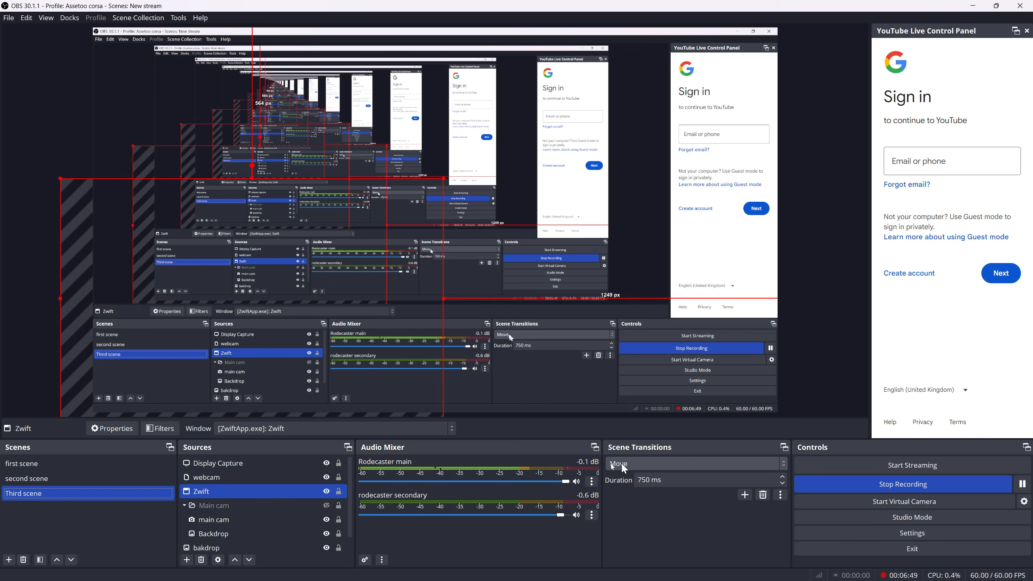
pyautogui.keyDown('ctrl'); pyautogui.click(246, 476); pyautogui.keyUp('ctrl')
pyautogui.keyDown('ctrl'); pyautogui.click(285, 464); pyautogui.keyUp('ctrl')
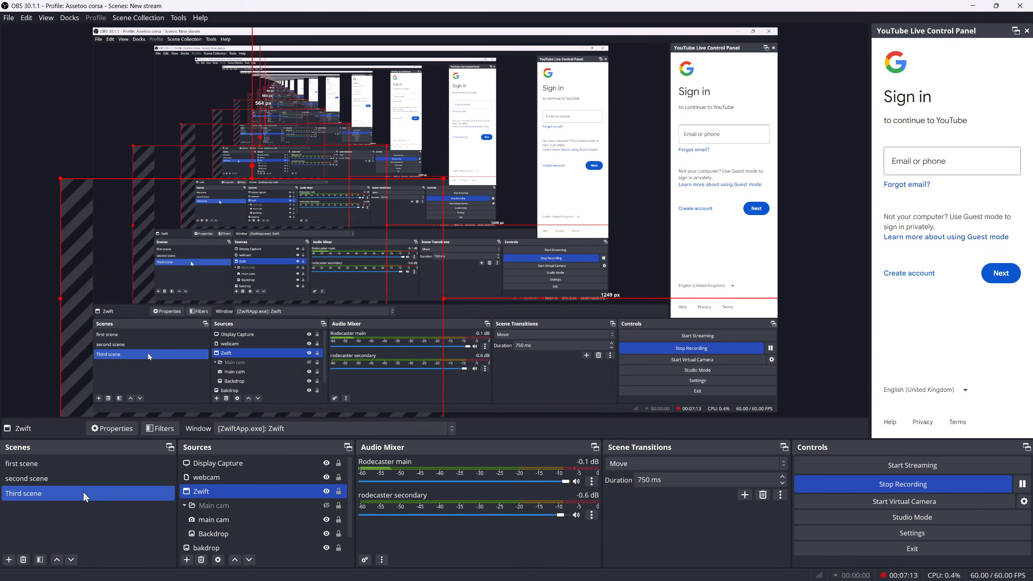
# Set the transition override of Third scene to Logo
pyautogui.rightClick(86, 497)
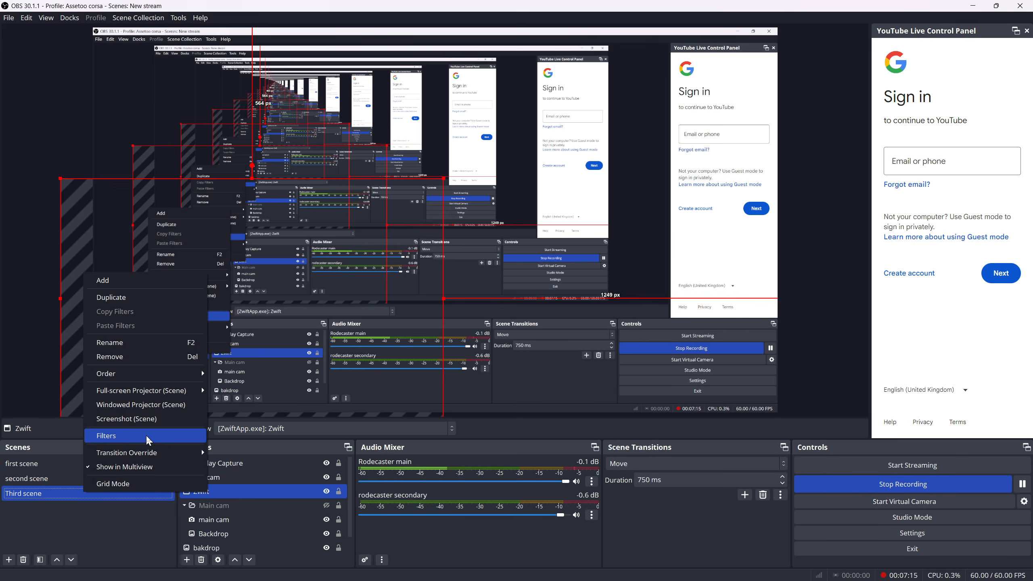
pyautogui.moveTo(144, 452)
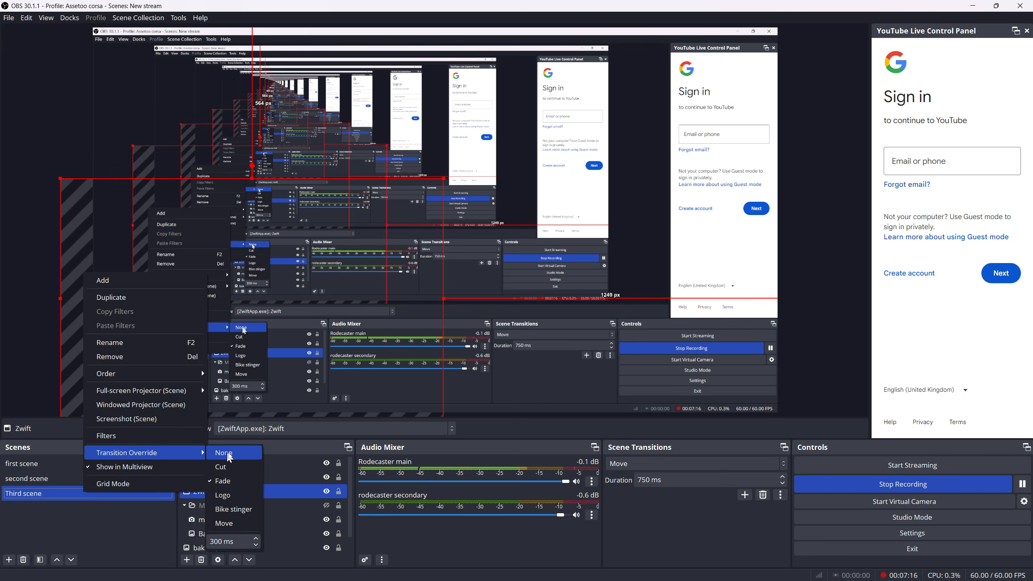
pyautogui.click(236, 497)
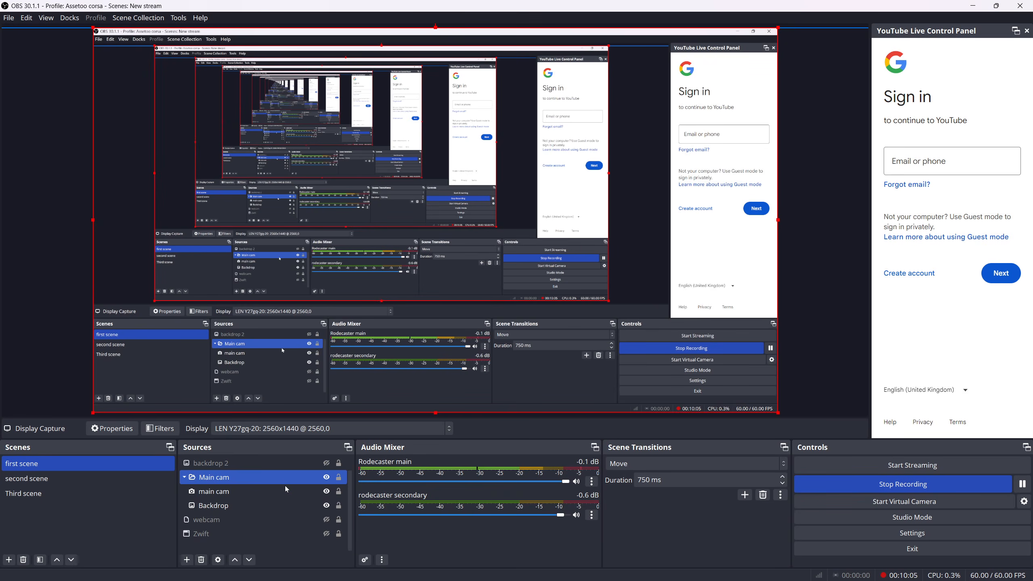
# Inspect the sources of first scene by selecting the Main cam group and the backdrop 2 image
pyautogui.scroll(1, 285, 490)
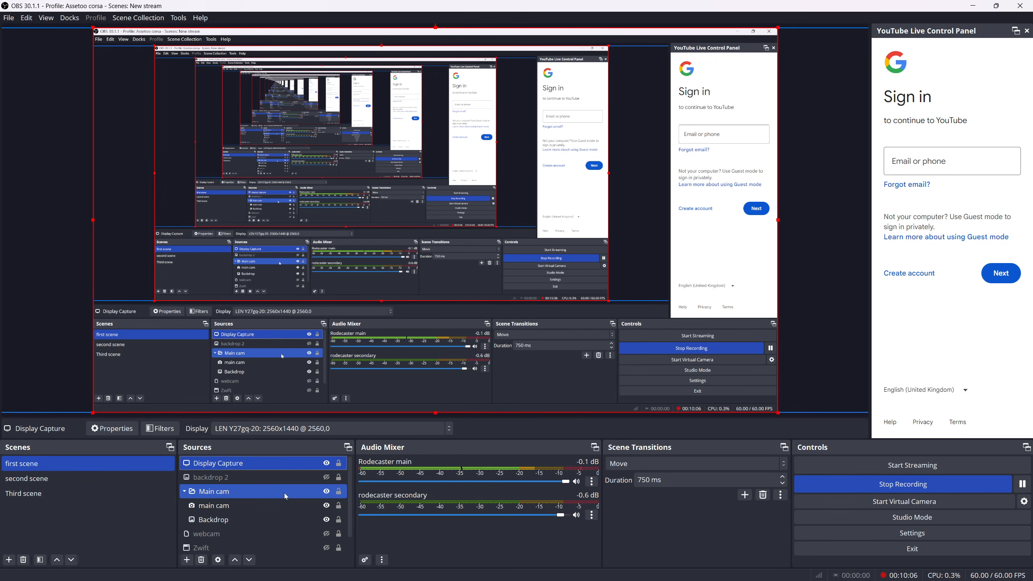
pyautogui.keyDown('ctrl'); pyautogui.click(319, 476); pyautogui.keyUp('ctrl')
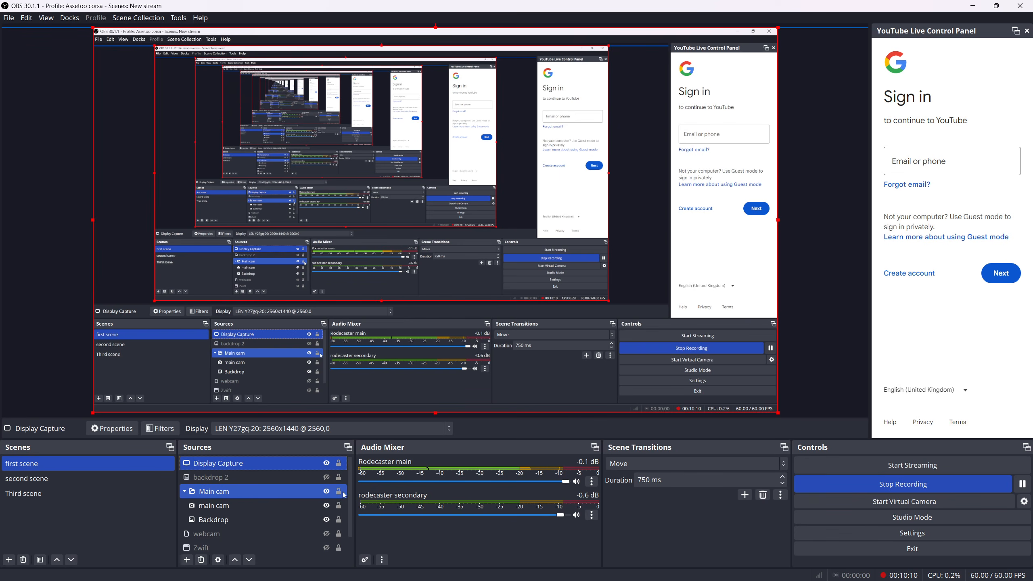
pyautogui.click(253, 490)
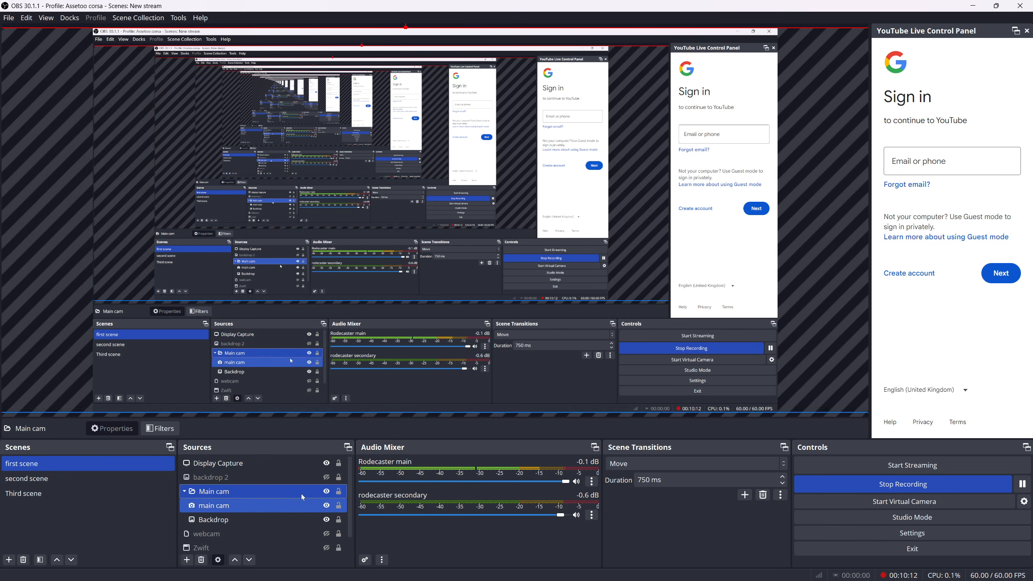
pyautogui.click(234, 481)
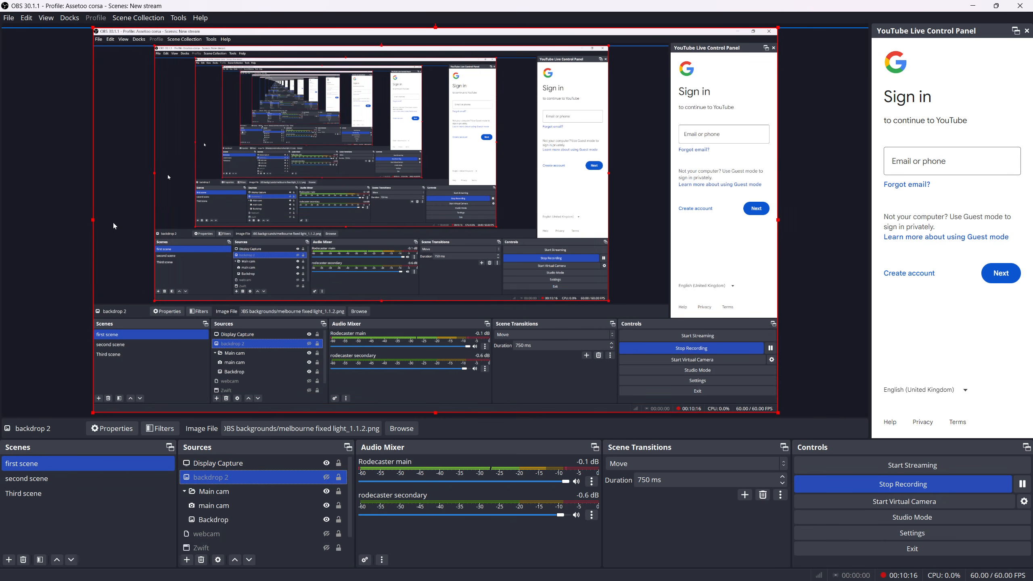
# Review the available copy and transform commands for sources and the commands for managing scene collections
pyautogui.click(27, 18)
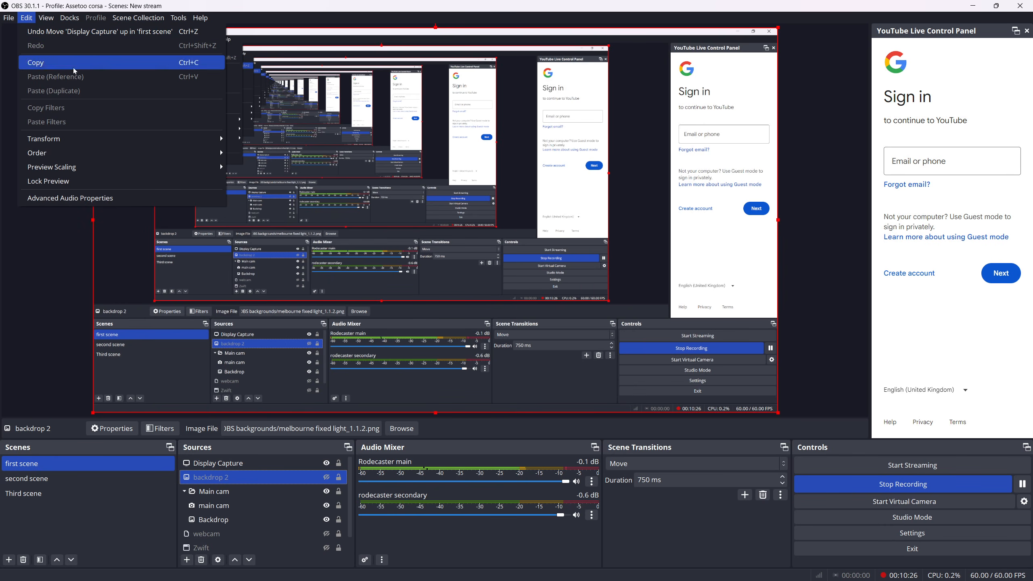
pyautogui.click(101, 281)
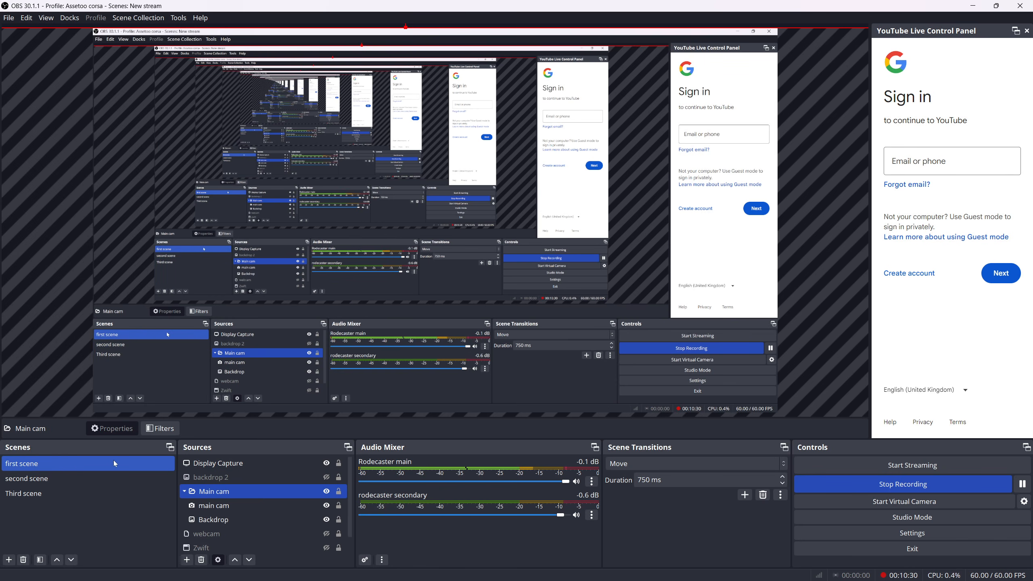
pyautogui.click(150, 24)
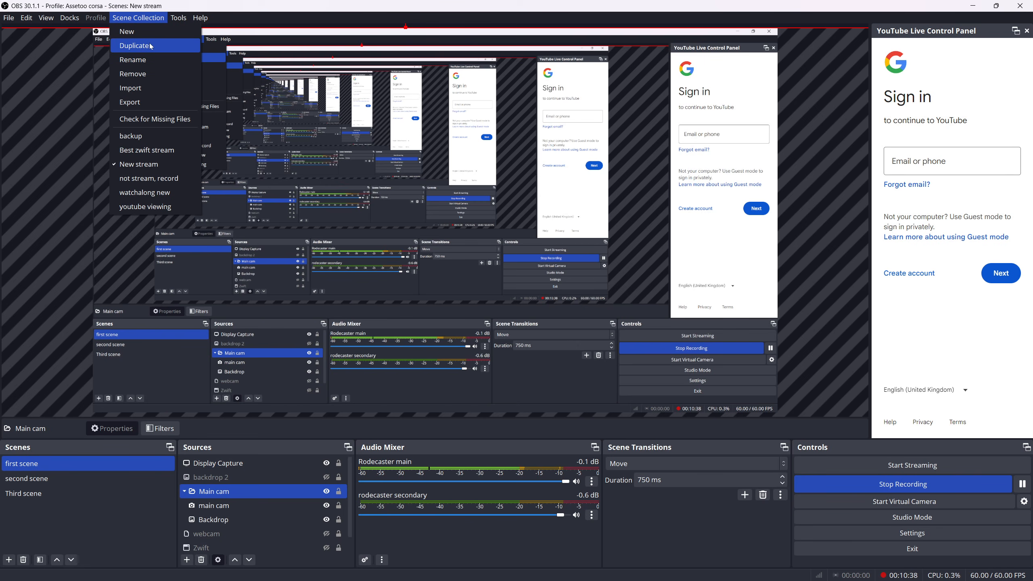
pyautogui.click(59, 116)
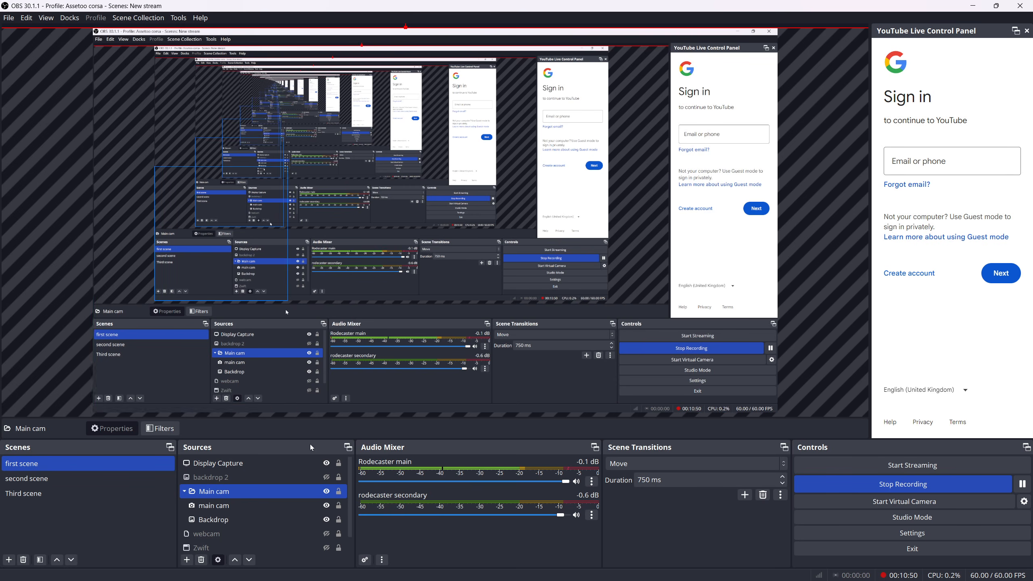
# Examine the Output streaming and encoder settings and the Stream service and server settings in the OBS settings
pyautogui.click(326, 468)
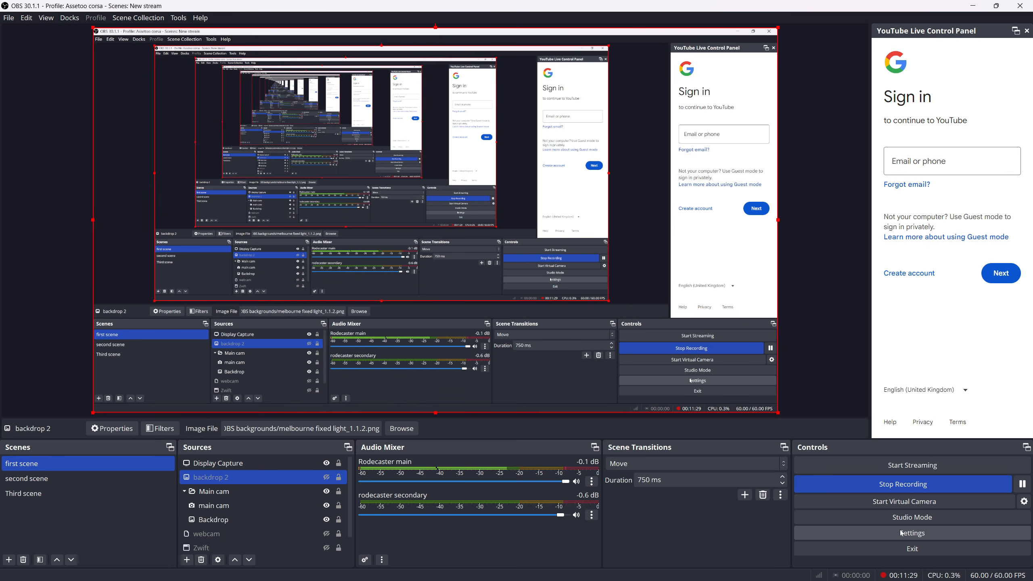
pyautogui.click(912, 533)
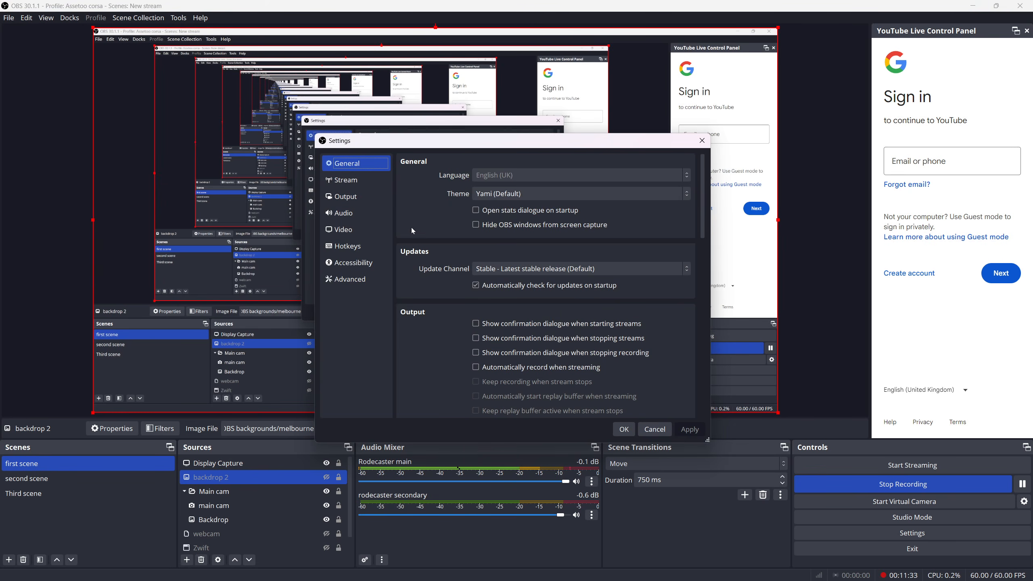
pyautogui.click(340, 181)
pyautogui.click(345, 198)
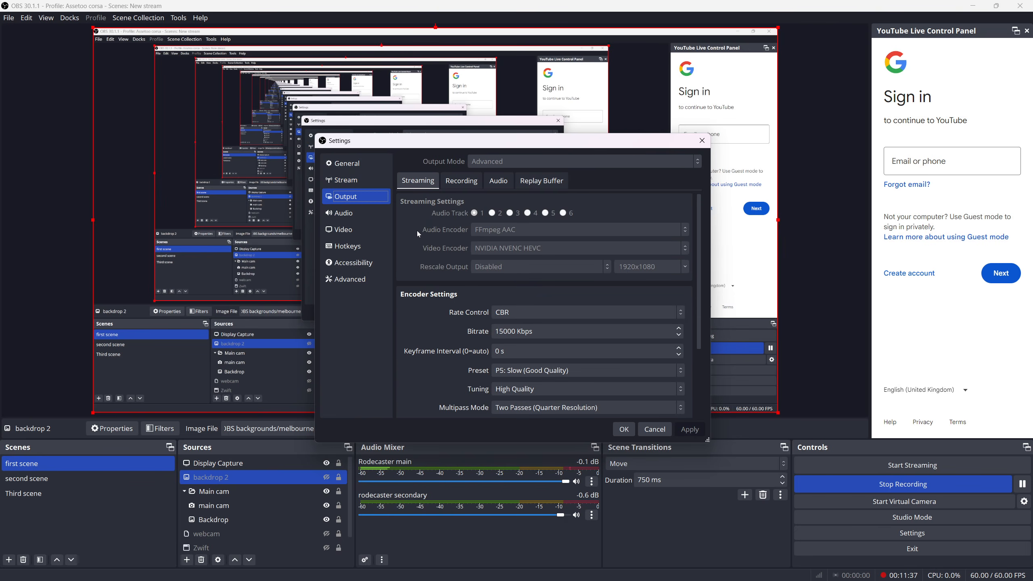
pyautogui.scroll(-2, 417, 232)
pyautogui.scroll(-2, 417, 232)
pyautogui.scroll(4, 417, 231)
pyautogui.click(347, 182)
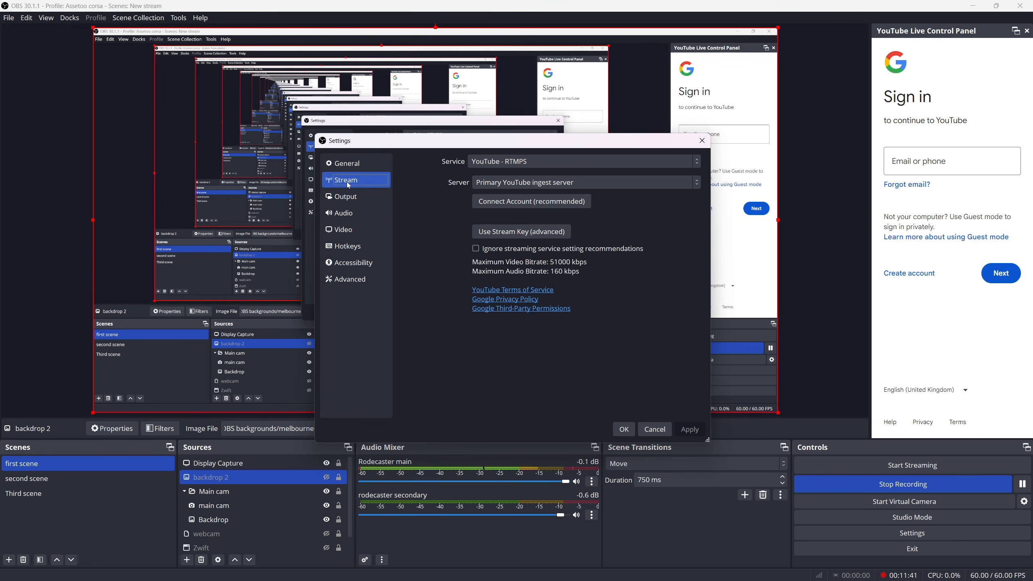
pyautogui.press('Up')
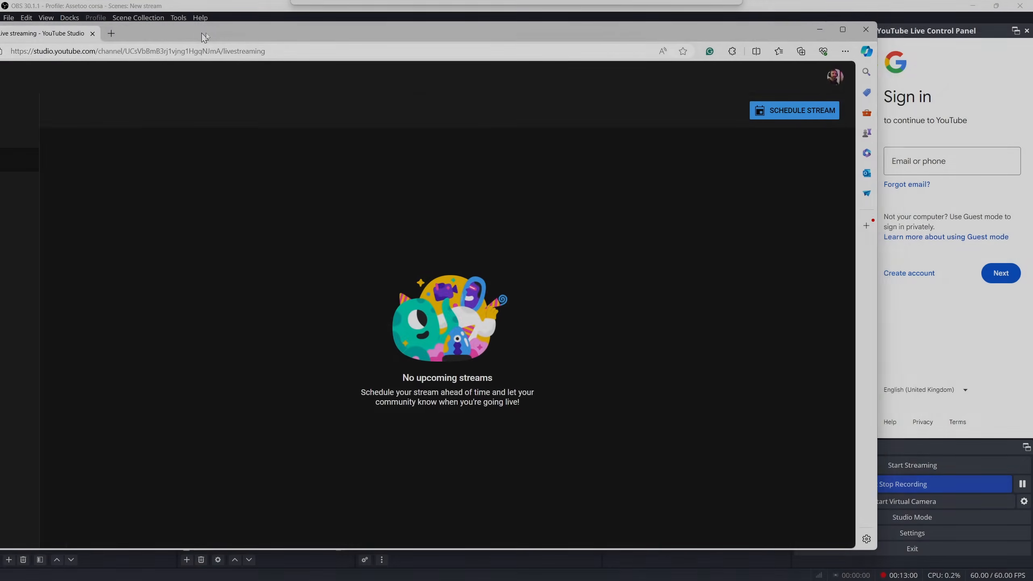
# Switch to YouTube Studio and start scheduling a stream that reuses the settings of IndieVELO RACE!
pyautogui.moveTo(205, 37); pyautogui.dragTo(318, 45)
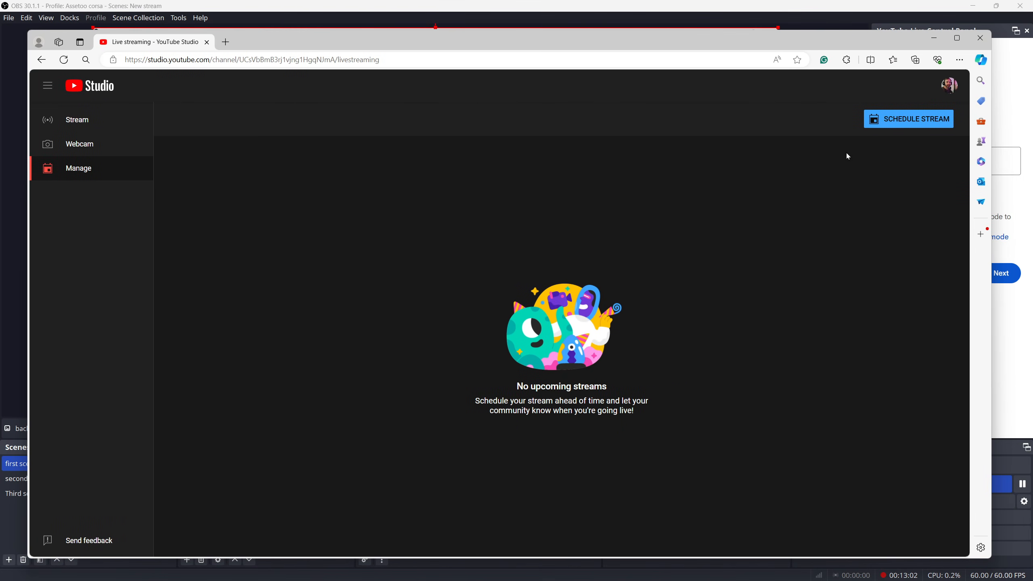
pyautogui.click(892, 123)
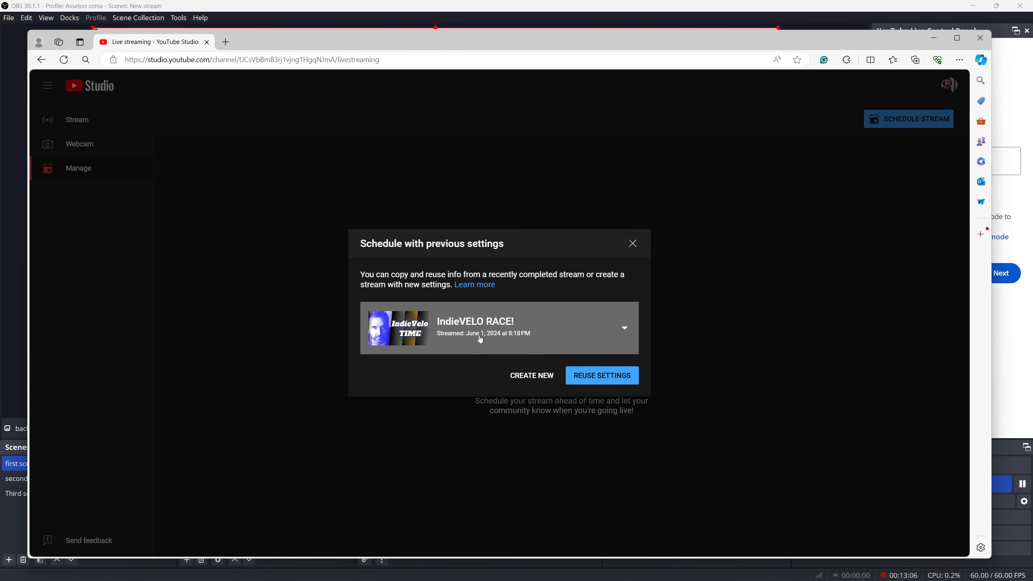
pyautogui.click(623, 335)
pyautogui.click(613, 340)
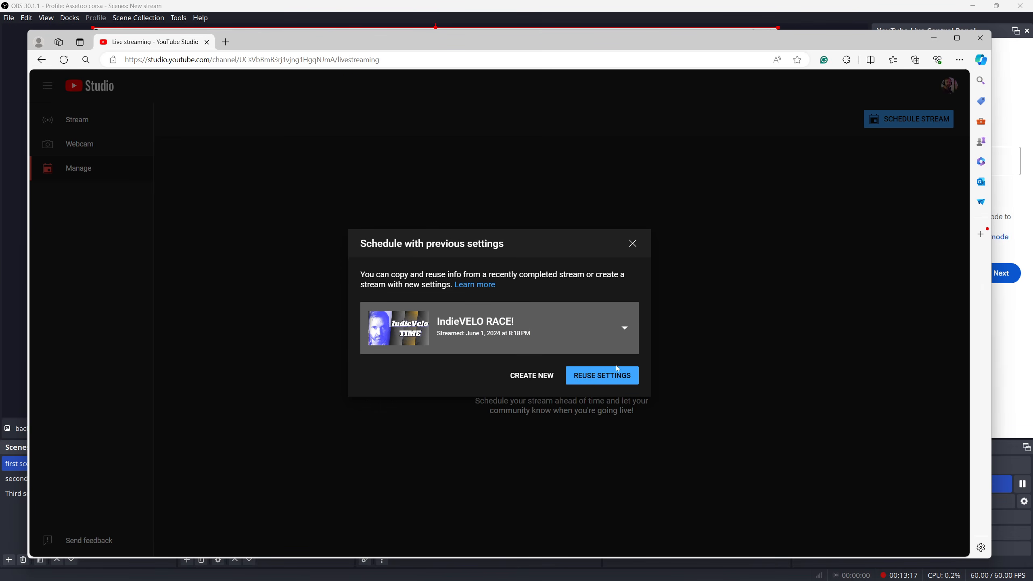
pyautogui.click(581, 378)
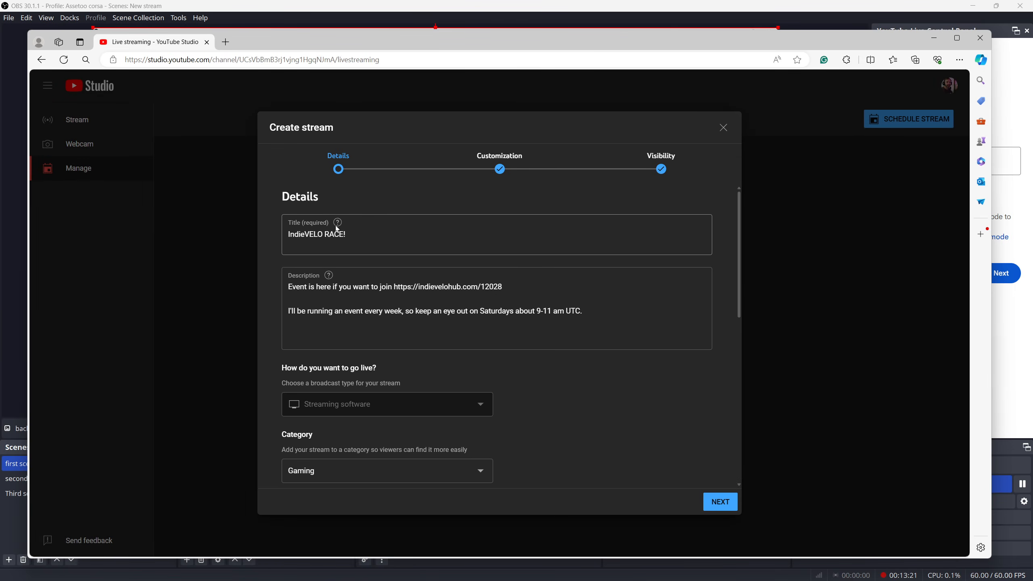
# Replace the game title in the new stream's details with zwift
pyautogui.scroll(-5, 531, 326)
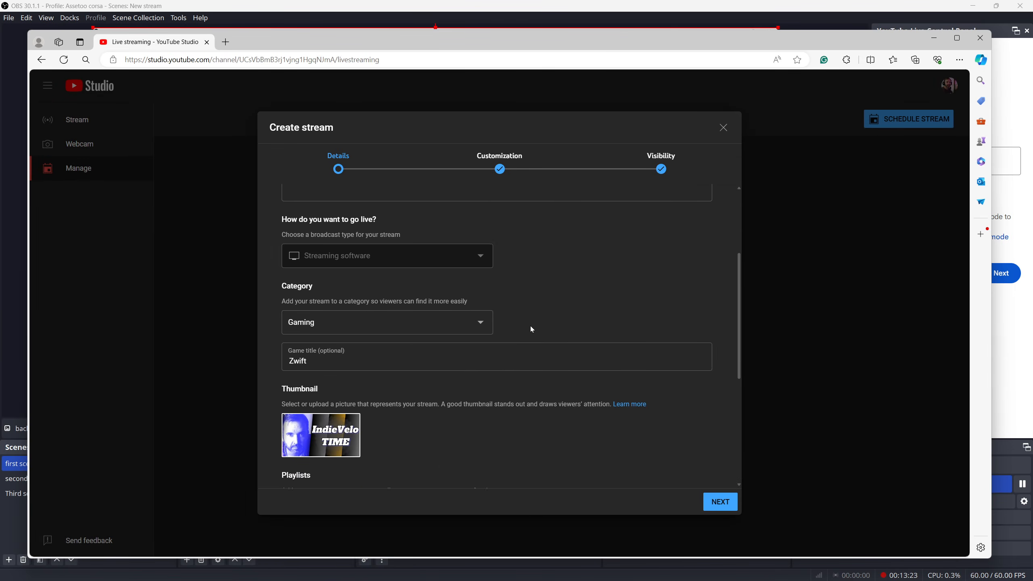
pyautogui.scroll(3, 473, 265)
pyautogui.scroll(-2, 402, 322)
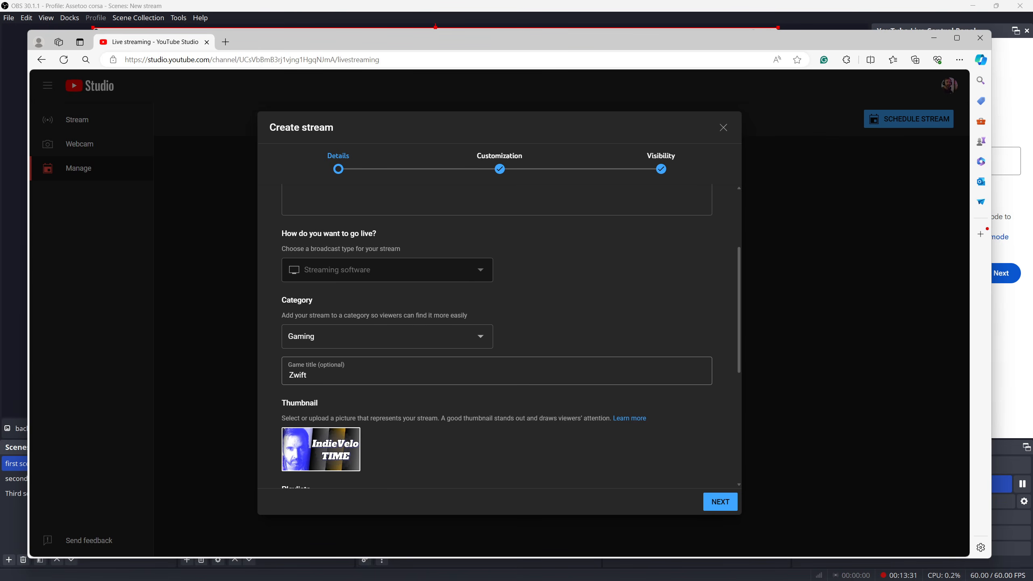
pyautogui.scroll(-2, 574, 365)
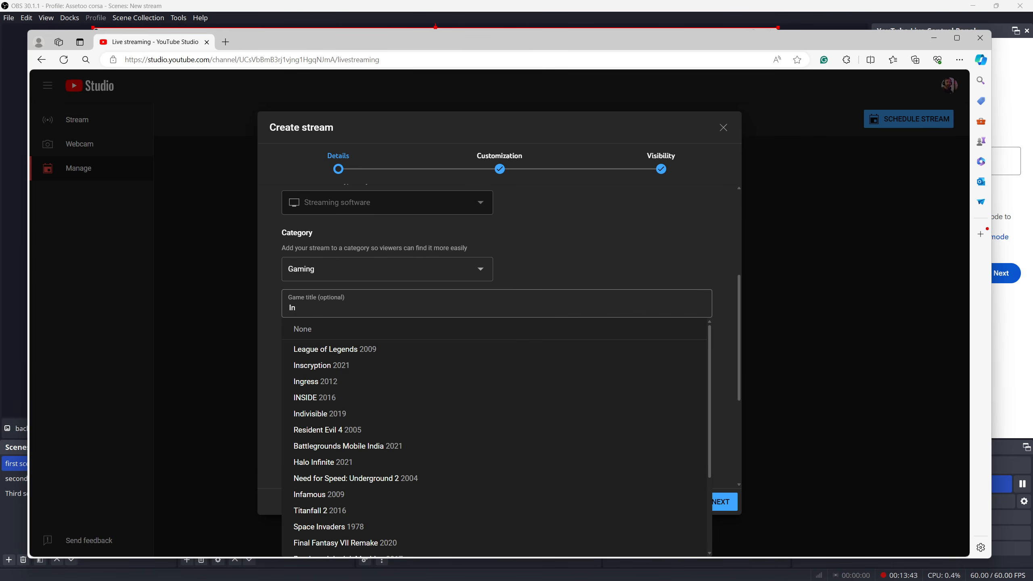
pyautogui.write('dieve')
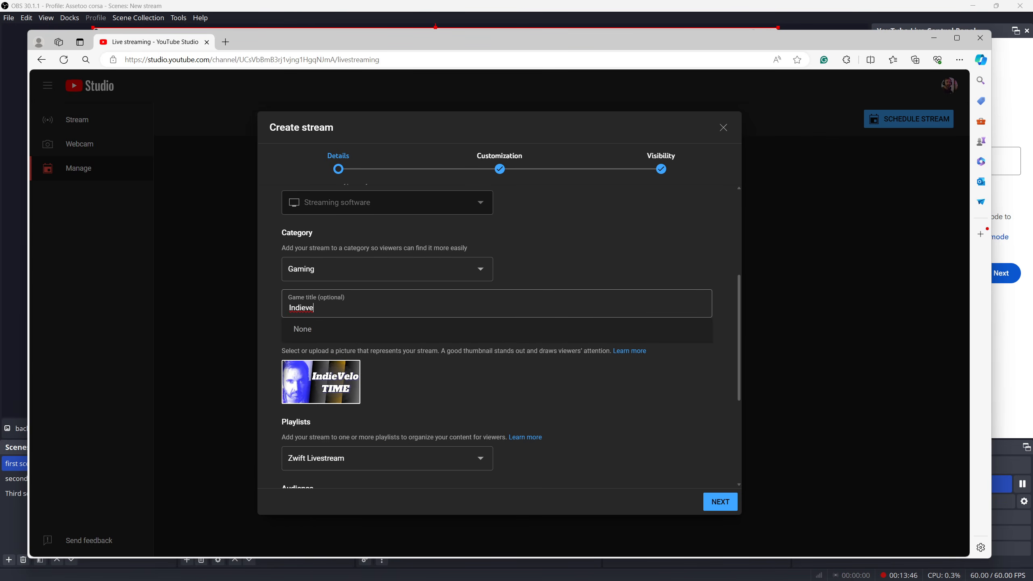
pyautogui.press('BackSpace')
pyautogui.press('BackSpace')
pyautogui.press('BackSpace')
pyautogui.press('BackSpace')
pyautogui.press('BackSpace')
pyautogui.press('BackSpace')
pyautogui.write('zwift')
pyautogui.click(356, 339)
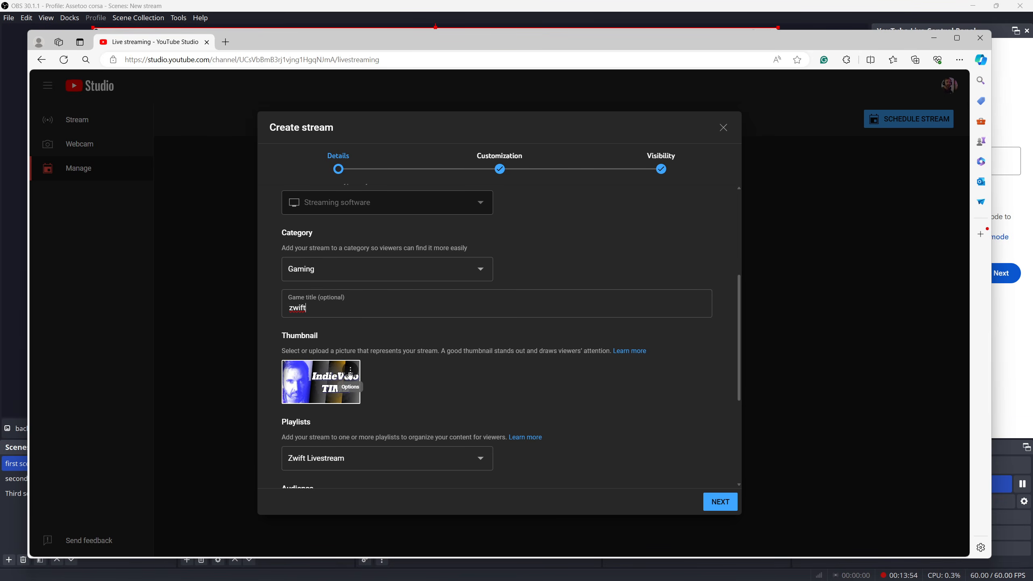
# Review the stream's thumbnail, playlist and audience settings, and expand the additional details to examine paid promotion and altered content
pyautogui.click(350, 372)
pyautogui.scroll(-3, 592, 385)
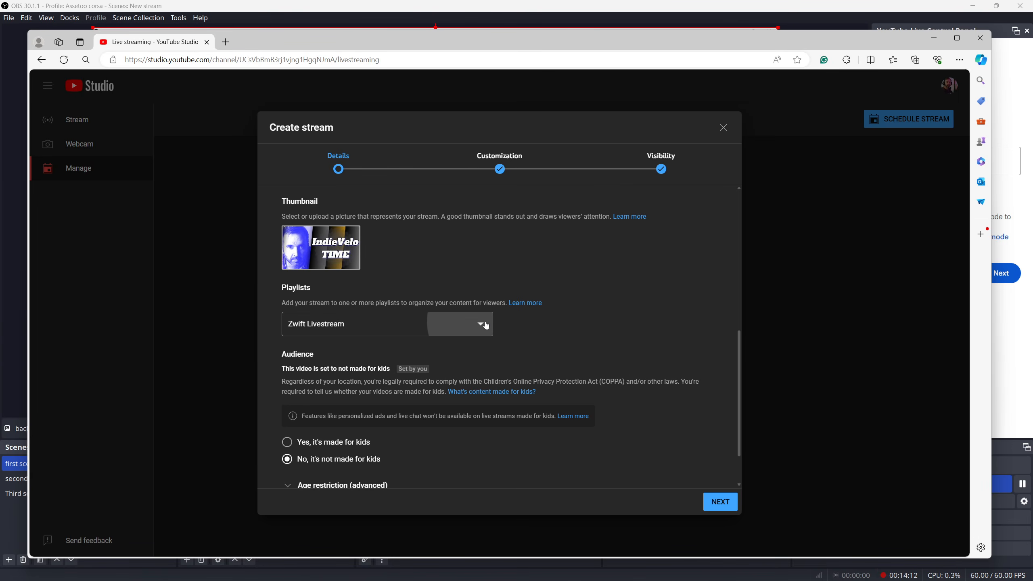
pyautogui.scroll(-2, 468, 321)
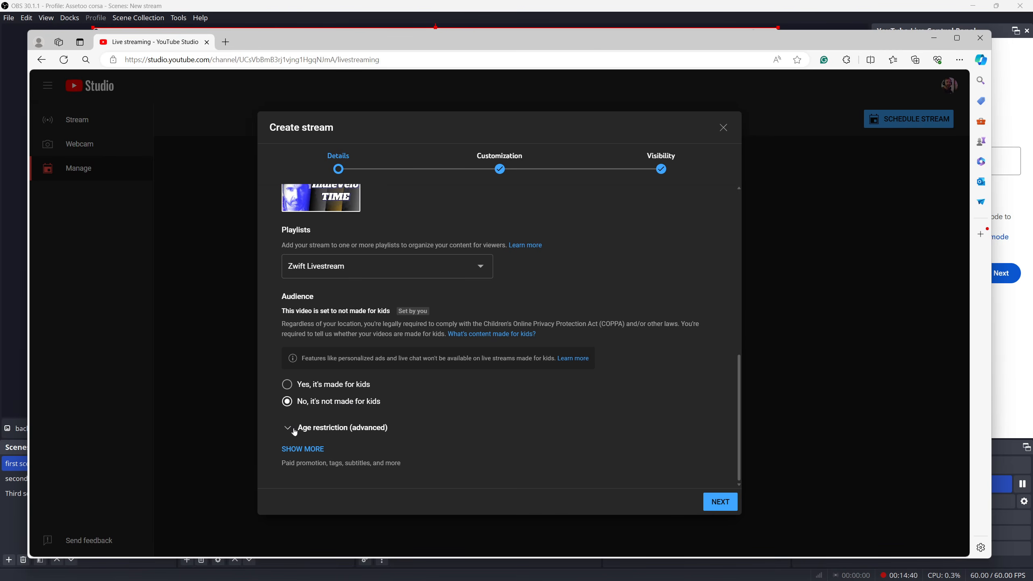
pyautogui.click(301, 448)
pyautogui.scroll(-3, 379, 398)
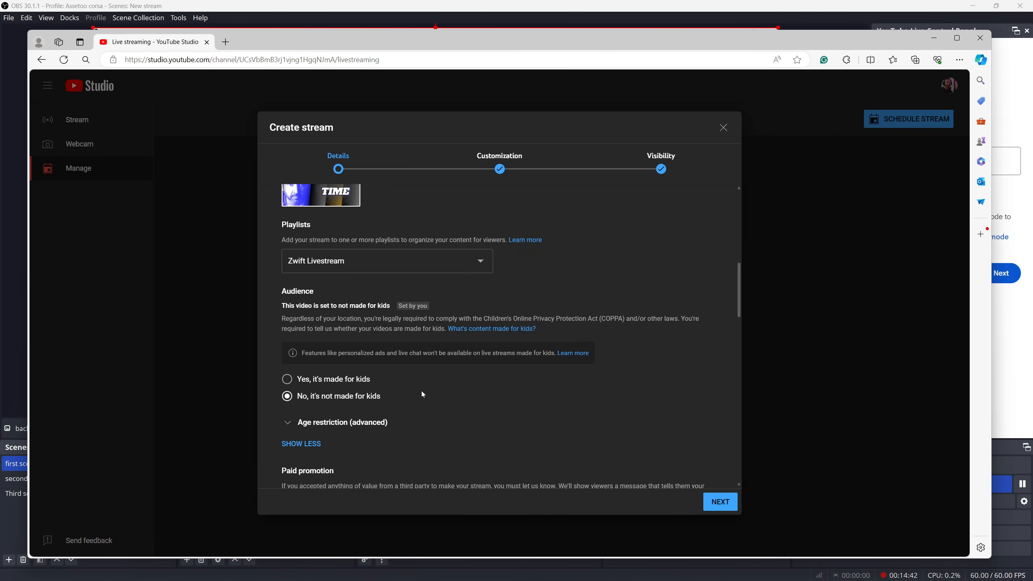
pyautogui.scroll(-2, 473, 357)
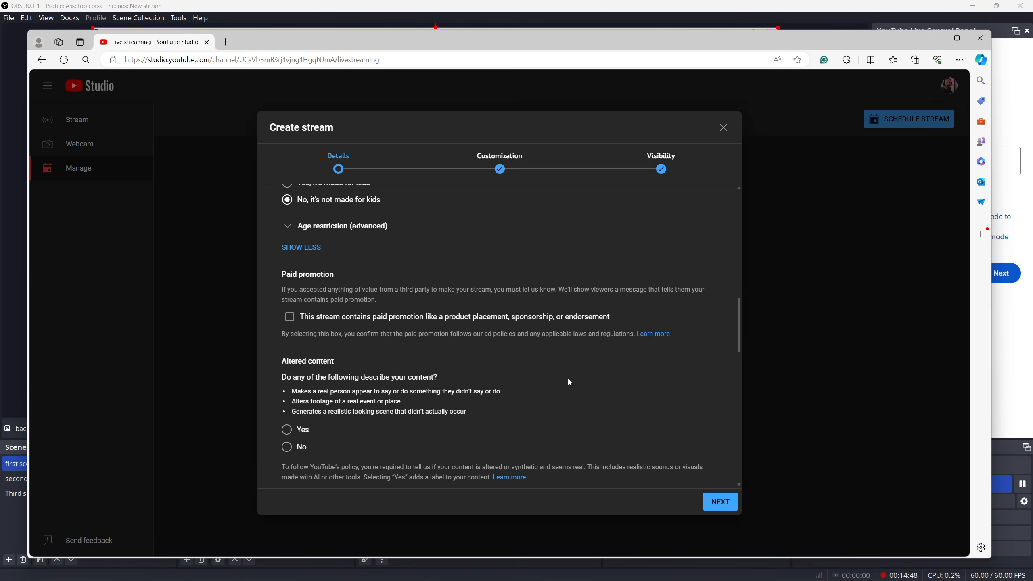
pyautogui.scroll(-2, 569, 380)
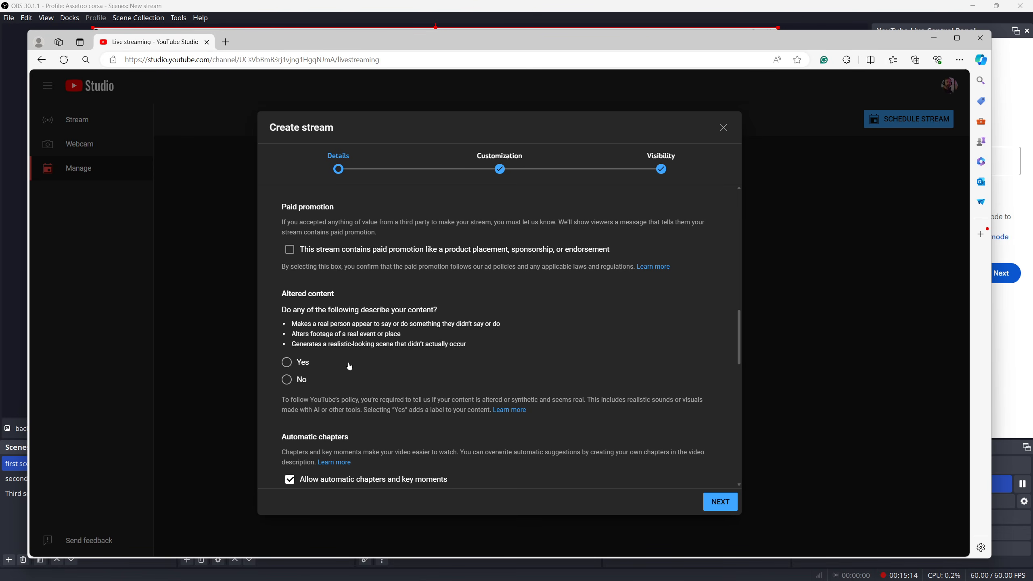
pyautogui.scroll(-2, 354, 369)
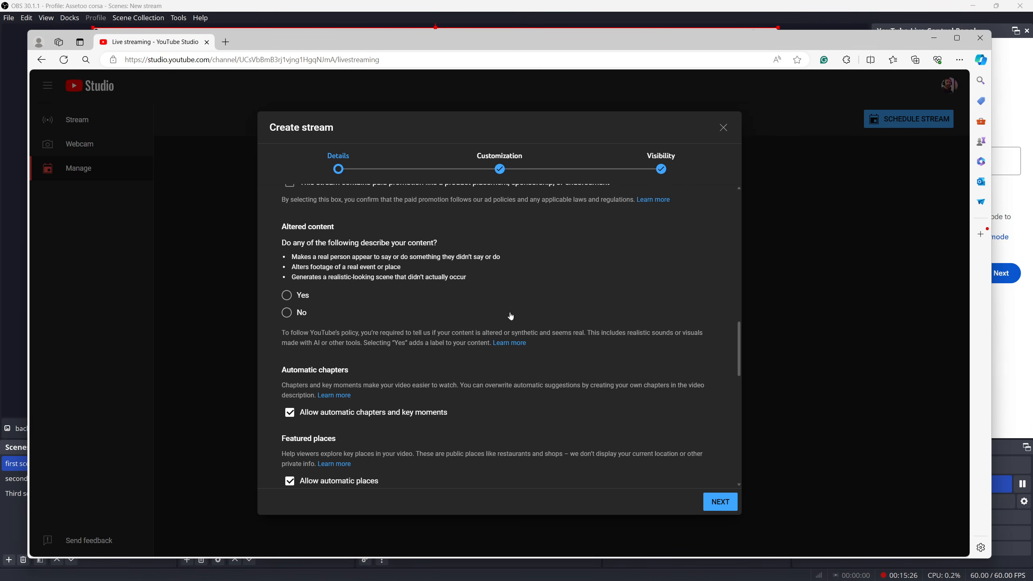
pyautogui.scroll(-2, 510, 313)
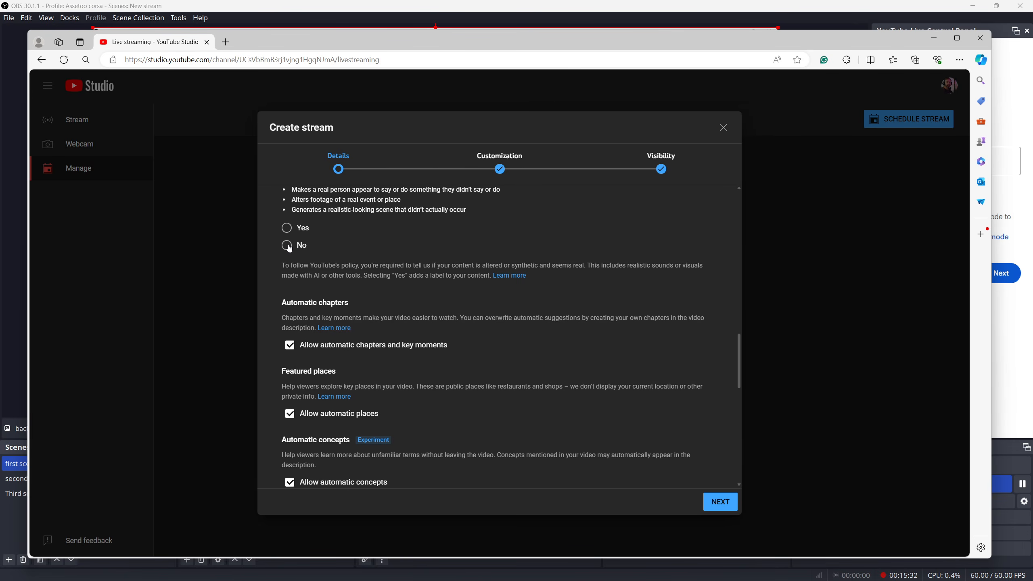
# Review the automatic chapters, tags, language, license and comment settings, and continue to the Customization stage
pyautogui.scroll(-2, 412, 345)
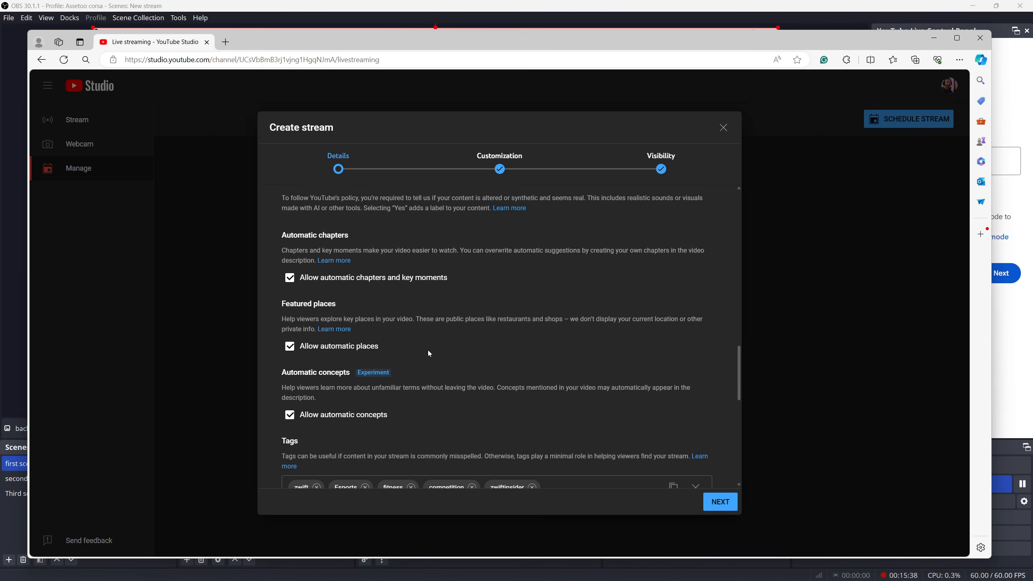
pyautogui.scroll(-2, 426, 358)
pyautogui.scroll(-4, 406, 365)
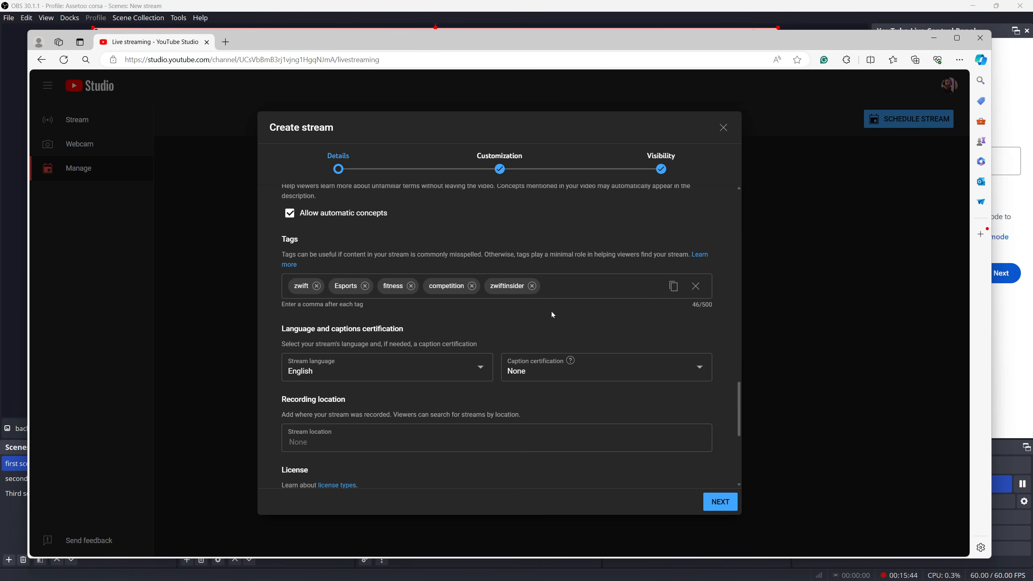
pyautogui.scroll(-3, 404, 316)
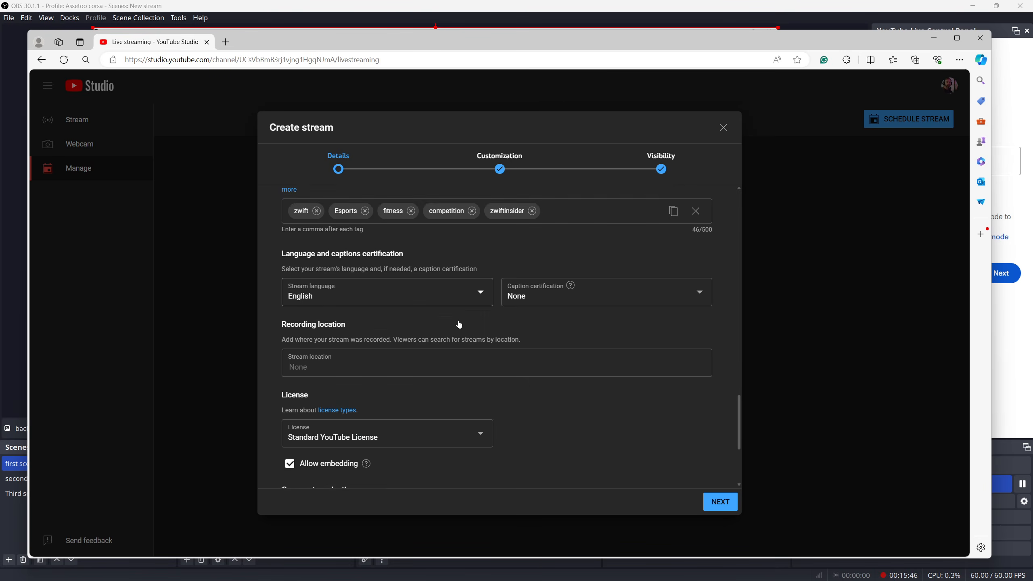
pyautogui.scroll(5, 544, 352)
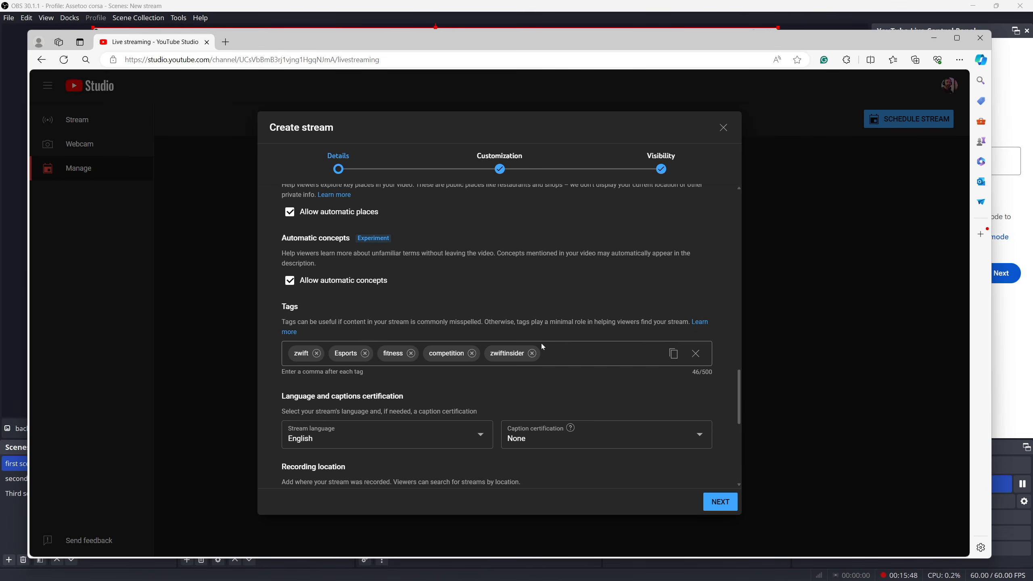
pyautogui.scroll(-3, 541, 343)
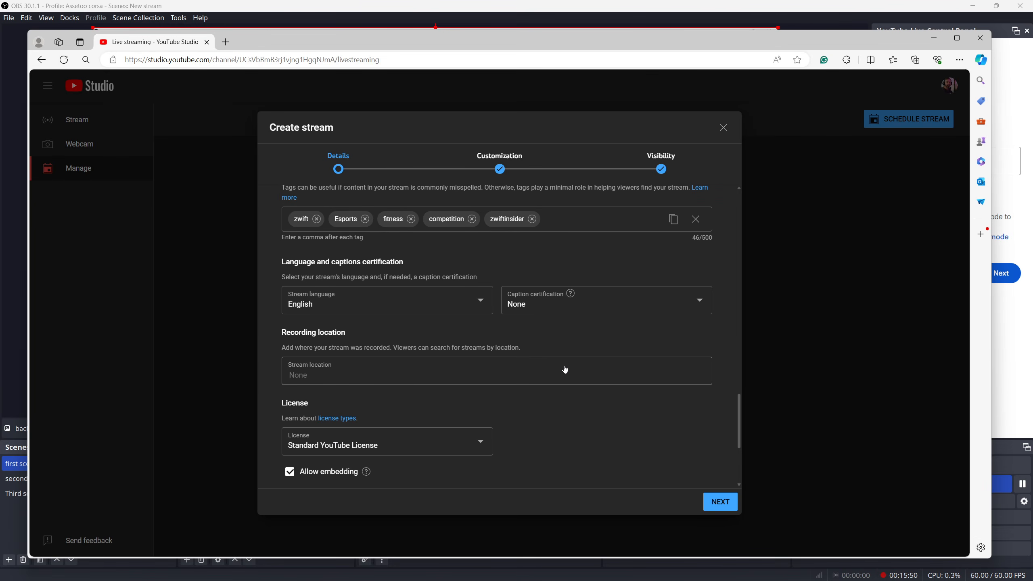
pyautogui.scroll(-2, 567, 358)
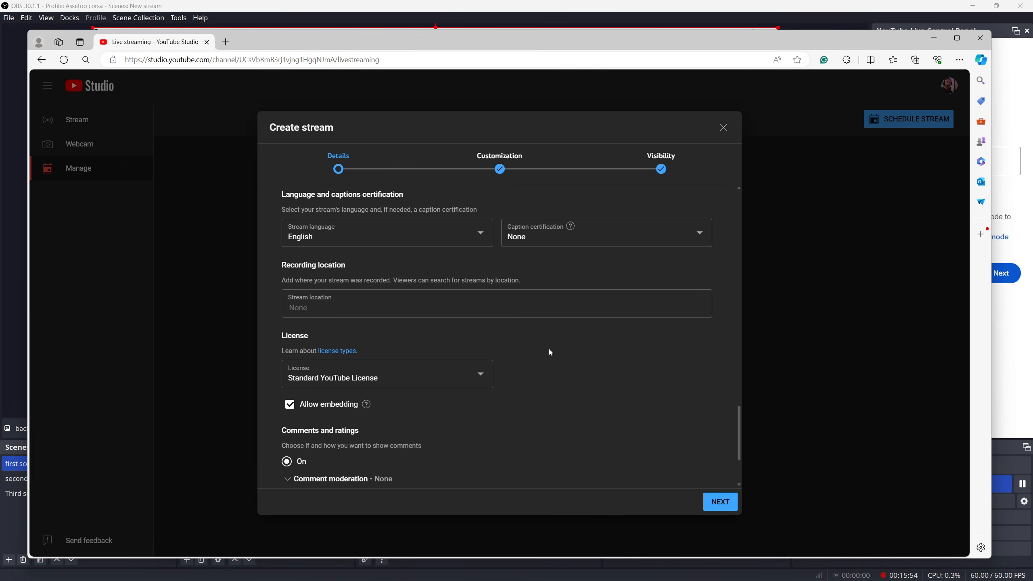
pyautogui.scroll(-2, 549, 348)
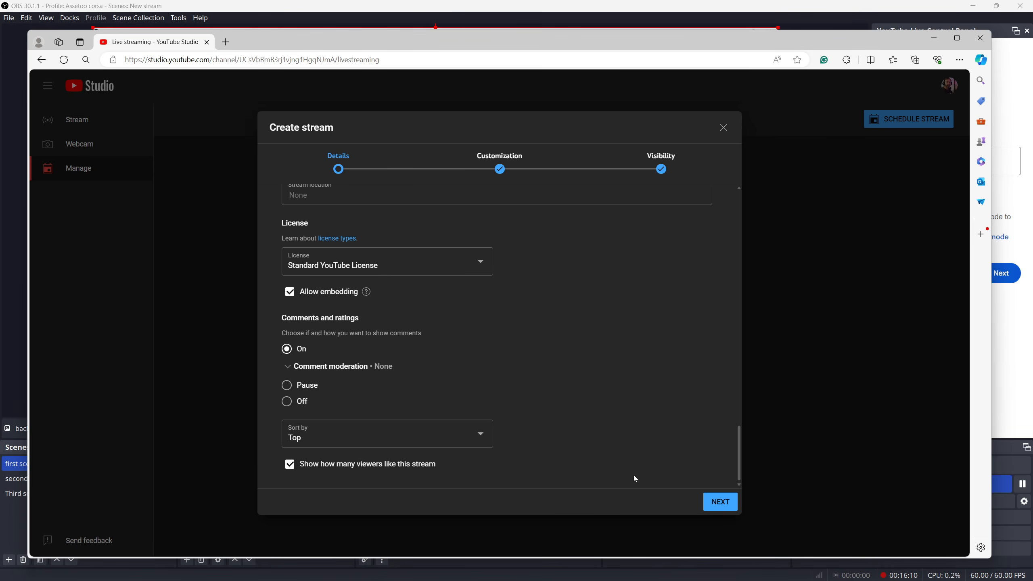
pyautogui.click(711, 501)
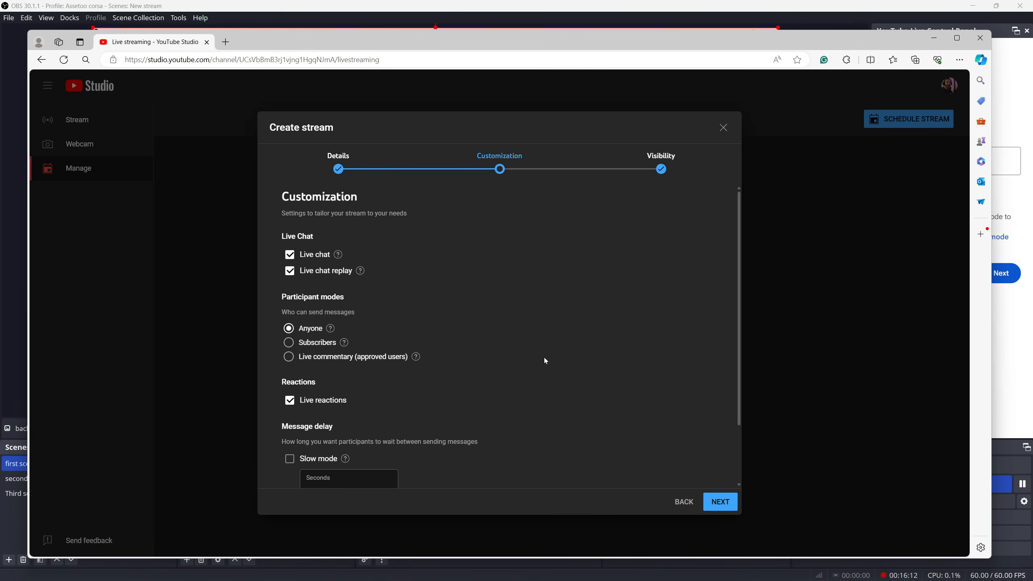
# Review the live chat customization, set the stream's visibility to Private and finish creating the scheduled stream
pyautogui.scroll(-2, 313, 267)
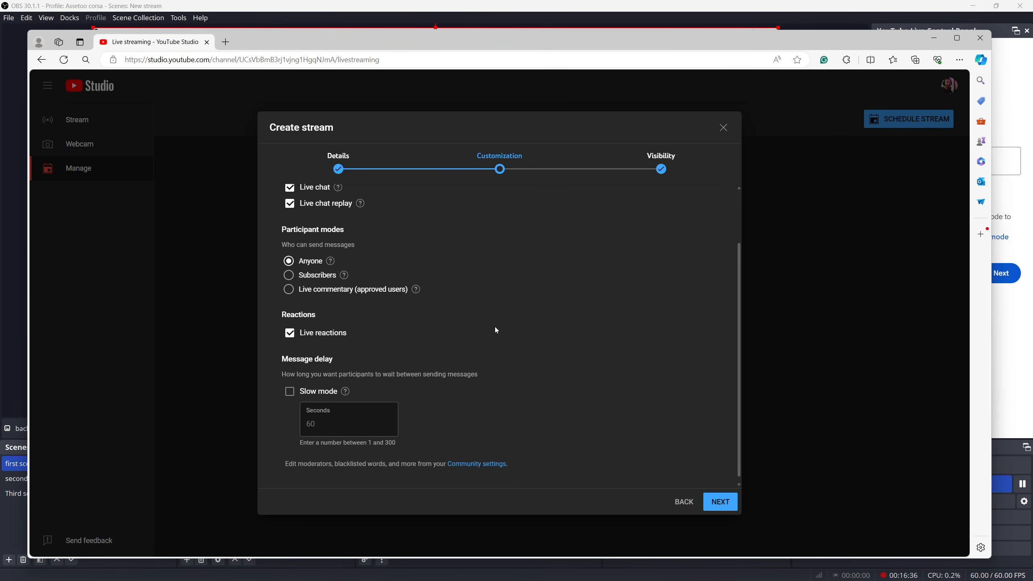
pyautogui.scroll(-1, 494, 327)
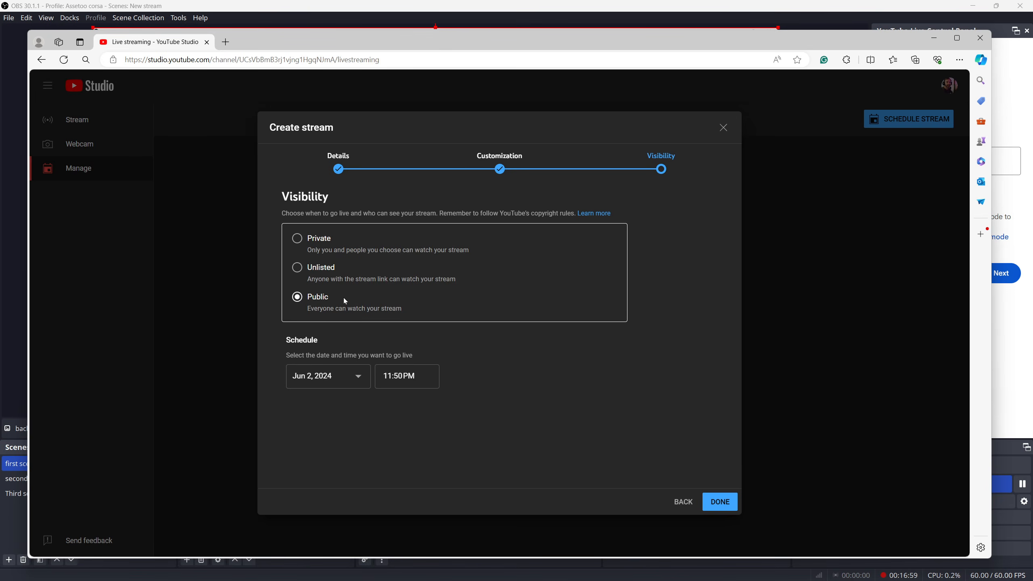
pyautogui.click(297, 238)
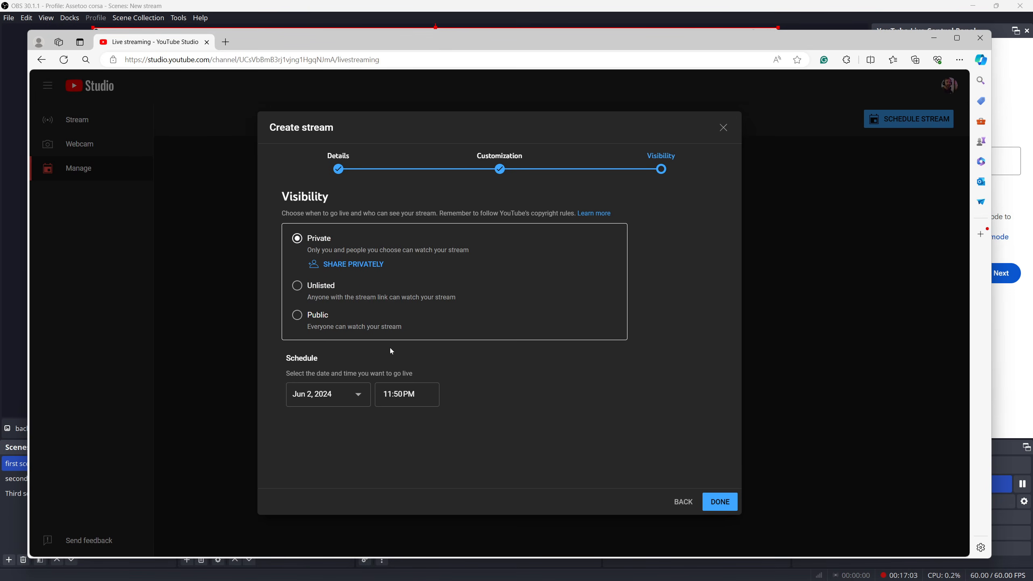
pyautogui.click(716, 500)
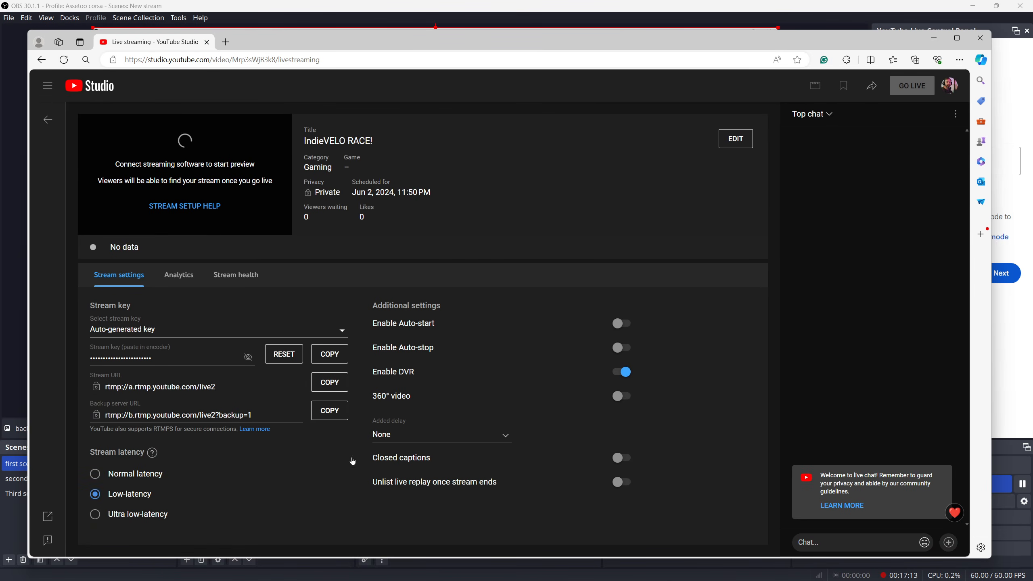
# Set the scheduled stream's latency to Ultra low-latency after trying the Normal and Low-latency options
pyautogui.click(95, 474)
pyautogui.click(109, 494)
pyautogui.click(122, 515)
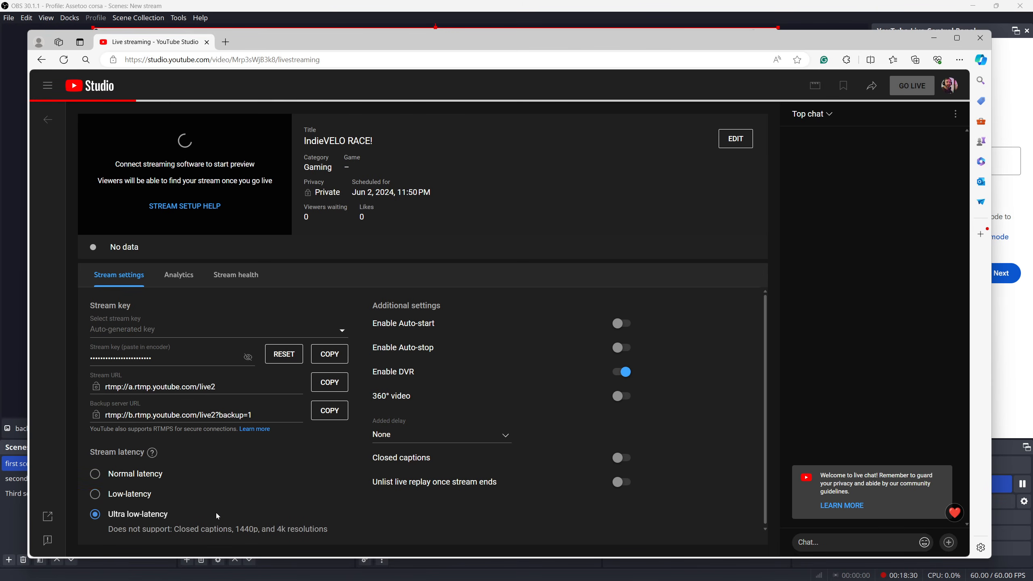
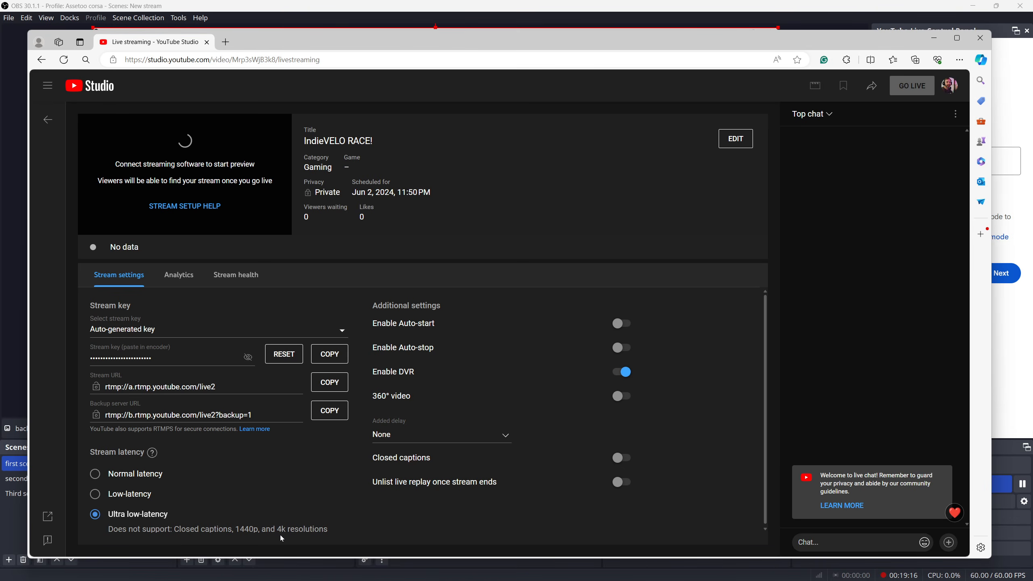
# Set the scheduled stream's latency to Low-latency and pop its live chat out into a separate window
pyautogui.click(100, 499)
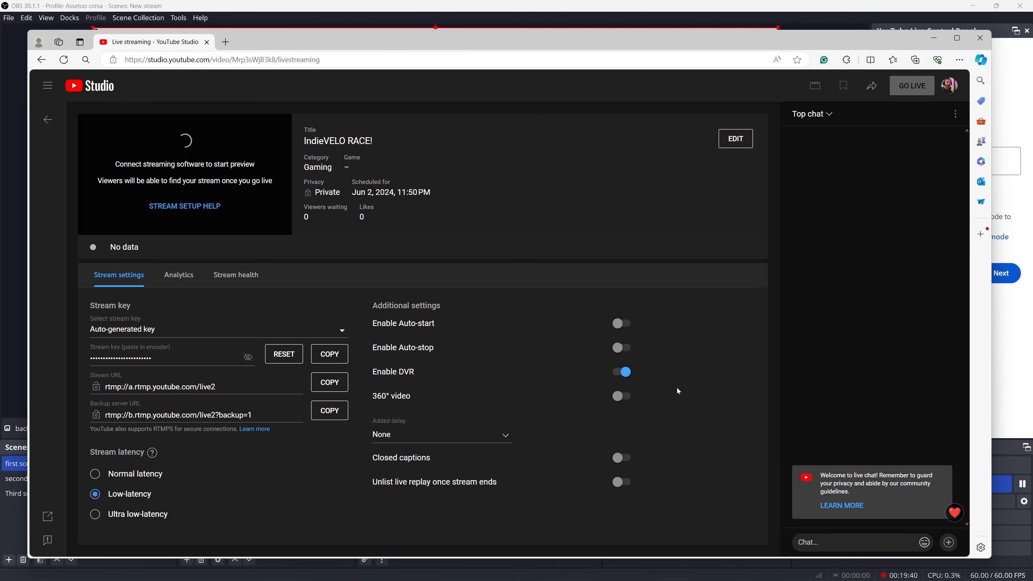
pyautogui.moveTo(640, 42)
pyautogui.mouseDown()
pyautogui.moveTo(75, 70)
pyautogui.moveTo(287, 82)
pyautogui.moveTo(634, 61)
pyautogui.mouseUp()
pyautogui.click(946, 128)
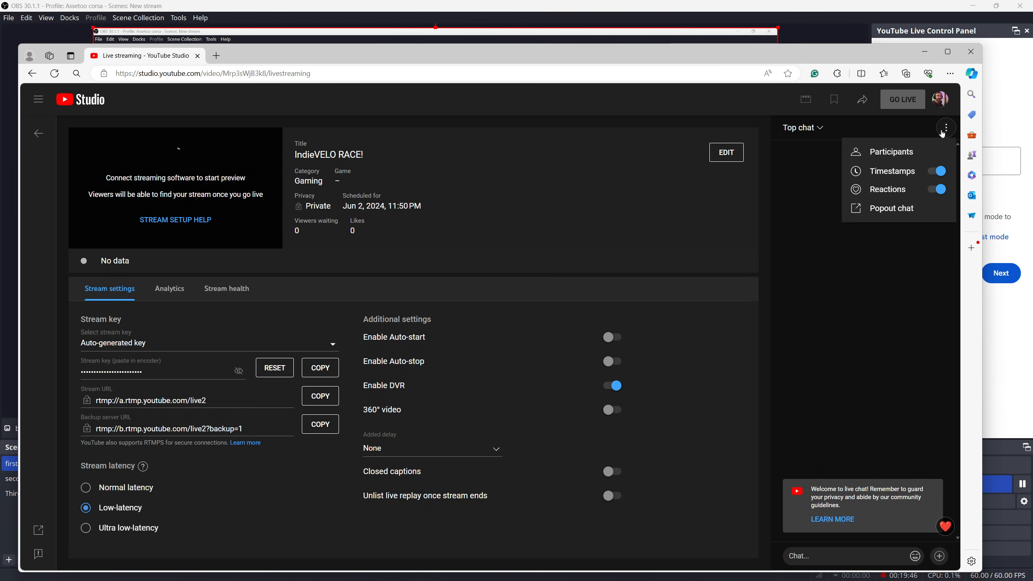
pyautogui.click(894, 207)
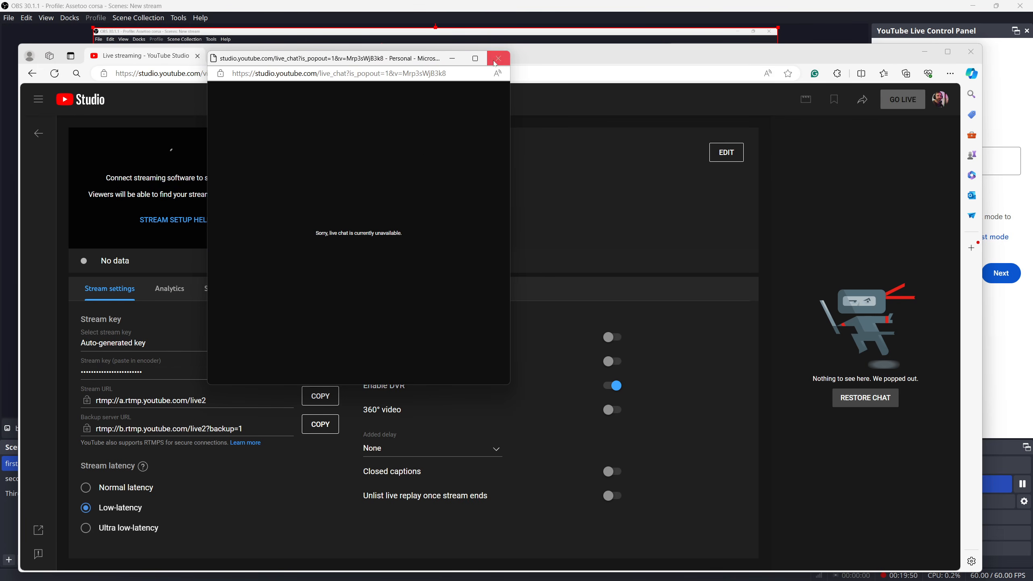
# Copy the popped-out live chat's URL, close the chat and browser windows and return to OBS
pyautogui.click(344, 74)
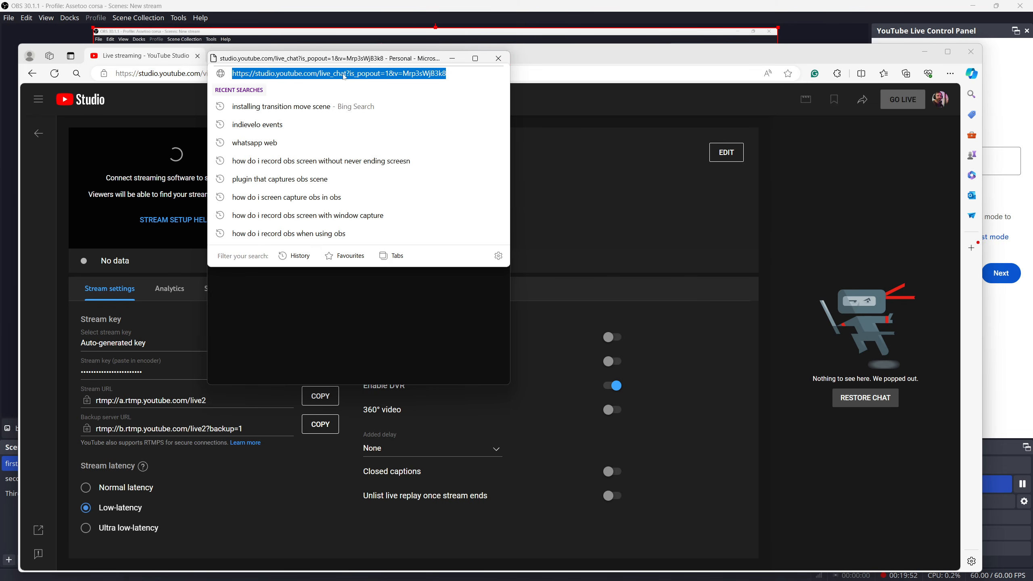
pyautogui.rightClick(344, 74)
pyautogui.click(374, 152)
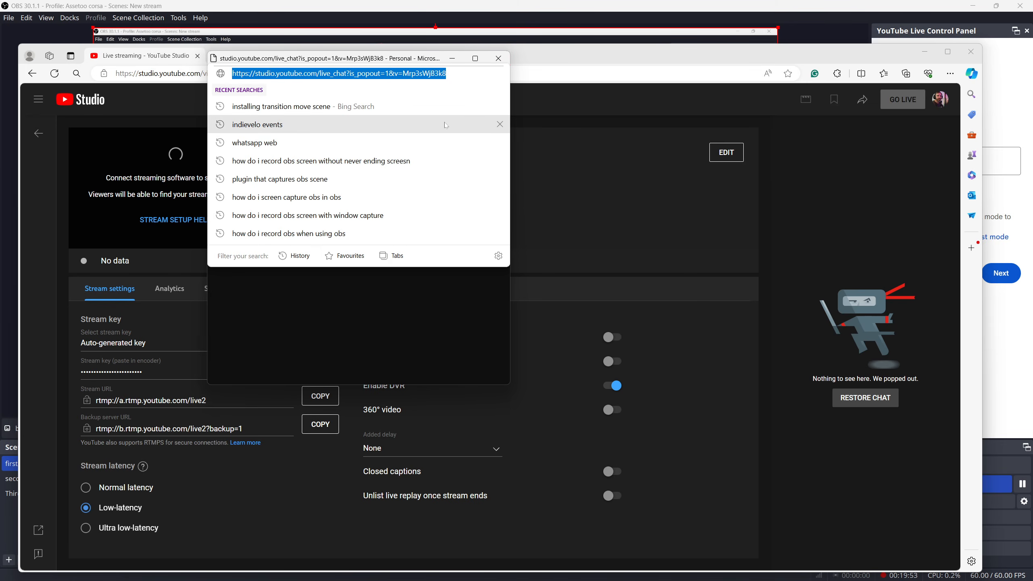
pyautogui.click(499, 58)
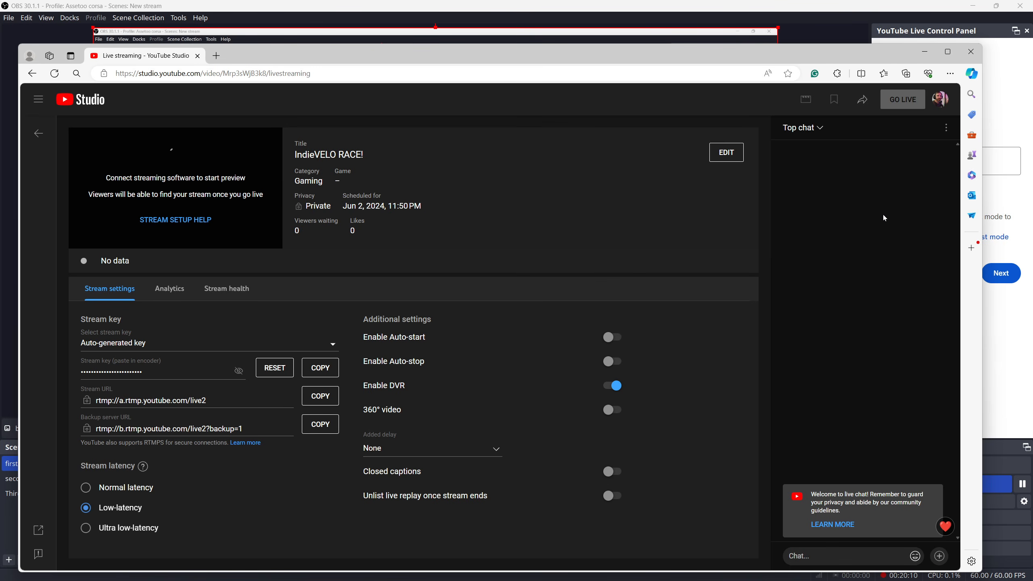
pyautogui.click(976, 56)
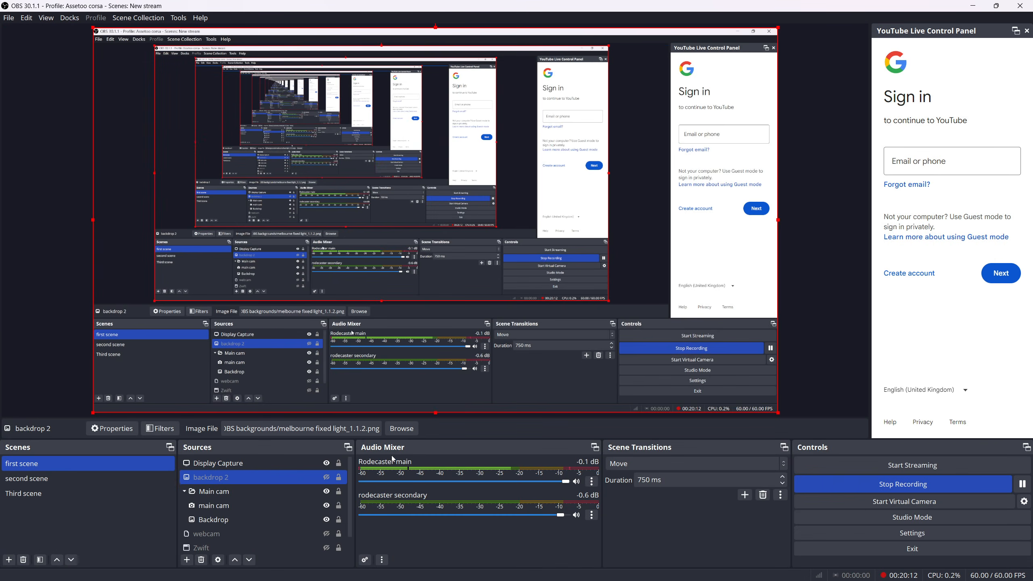
# Add a Browser source named Chat to the first scene
pyautogui.click(187, 560)
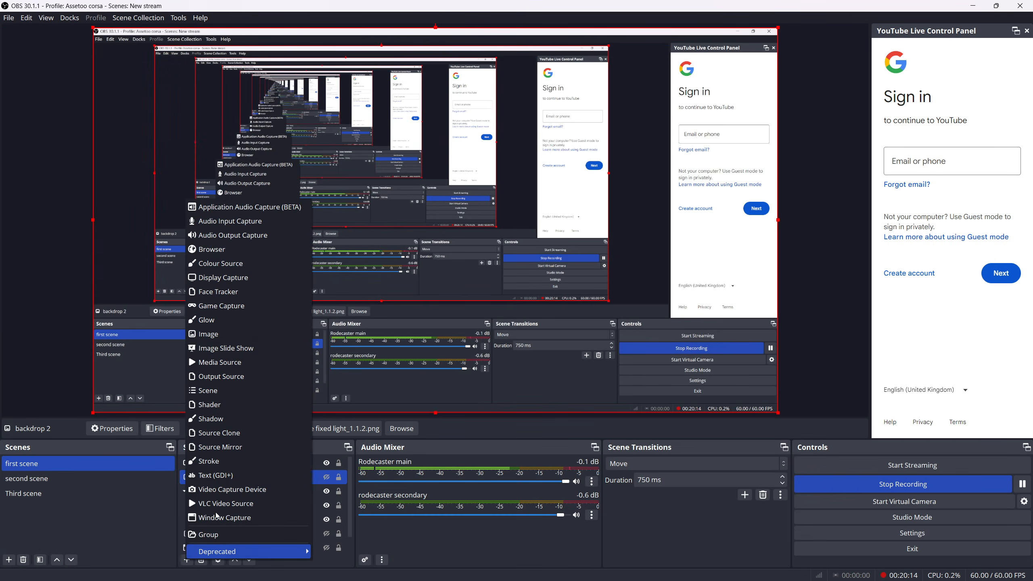
pyautogui.click(239, 249)
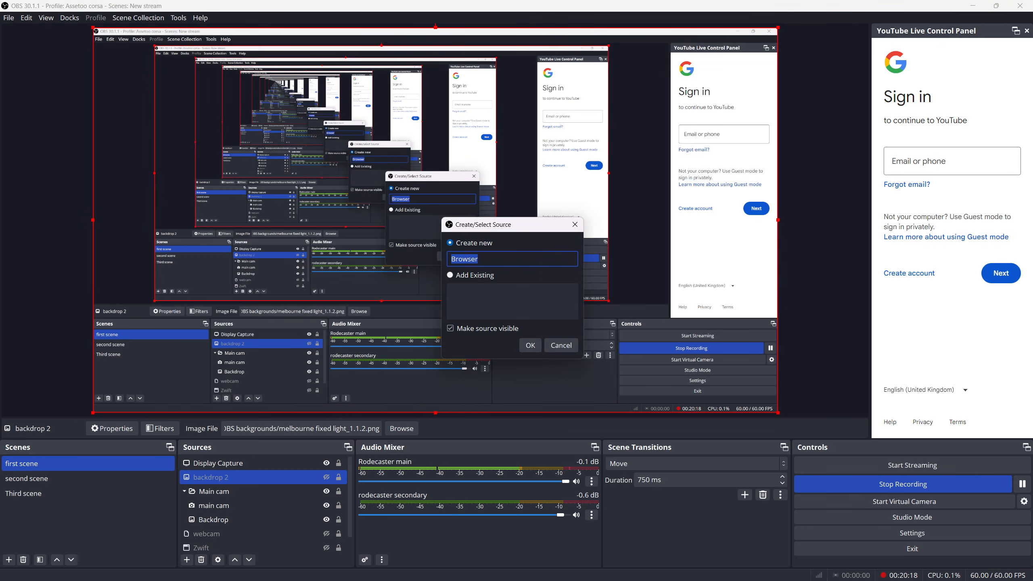
pyautogui.press('BackSpace')
pyautogui.write('Chat')
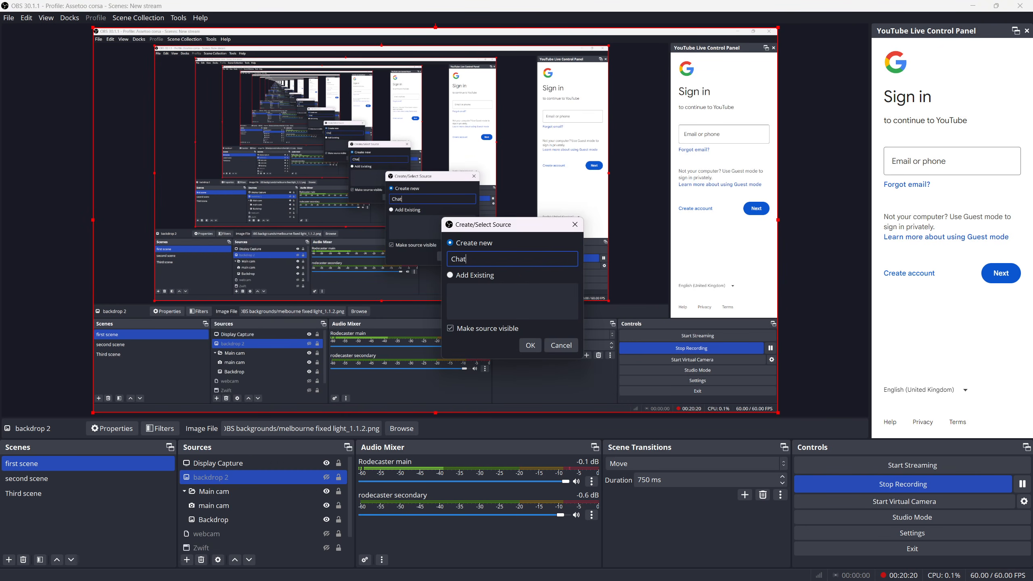
pyautogui.click(531, 345)
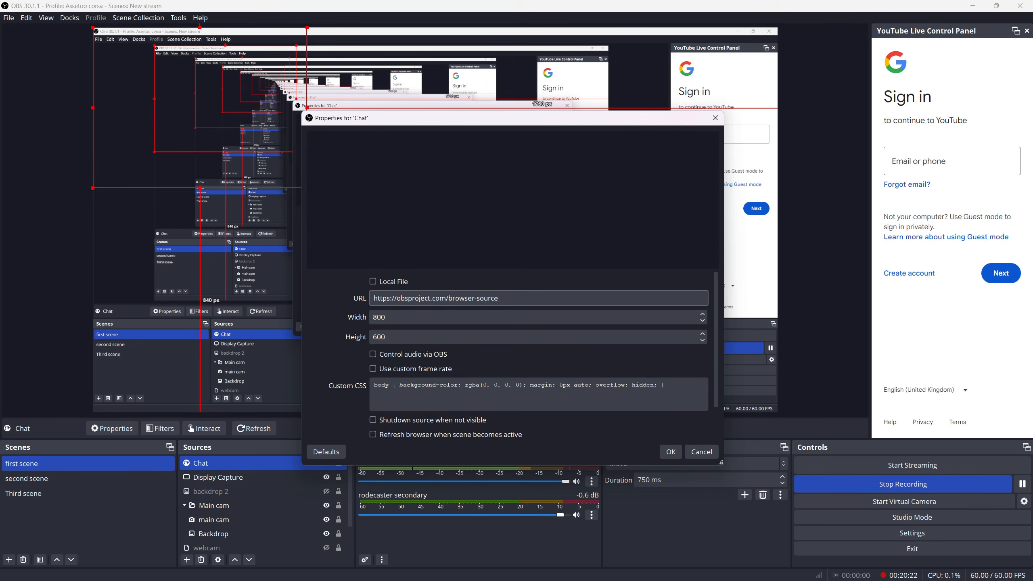
# Replace the Chat source's default URL with the copied YouTube live chat address
pyautogui.rightClick(402, 299)
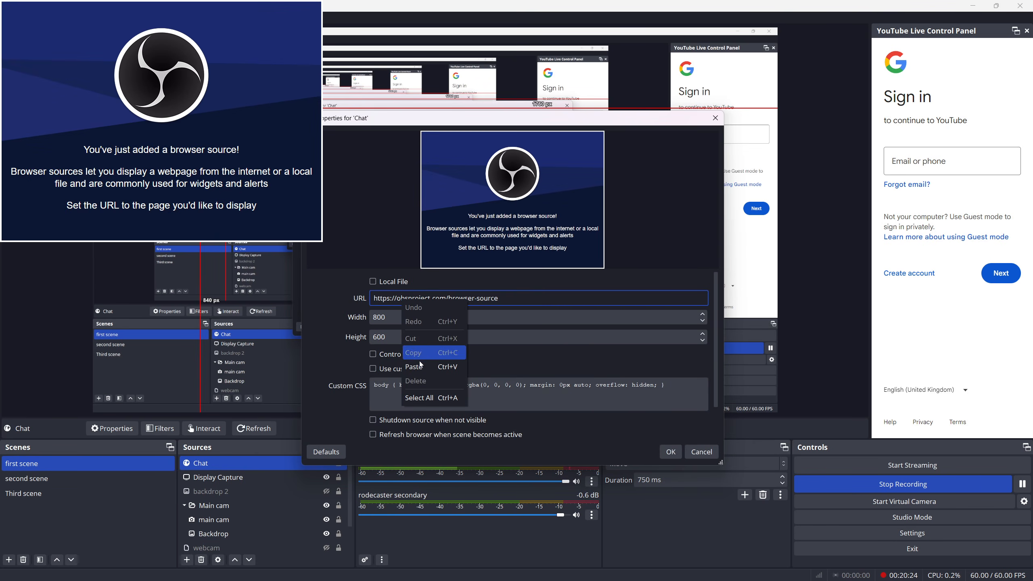
pyautogui.click(390, 298)
pyautogui.hotkey('ctrl', 'a')
pyautogui.rightClick(391, 302)
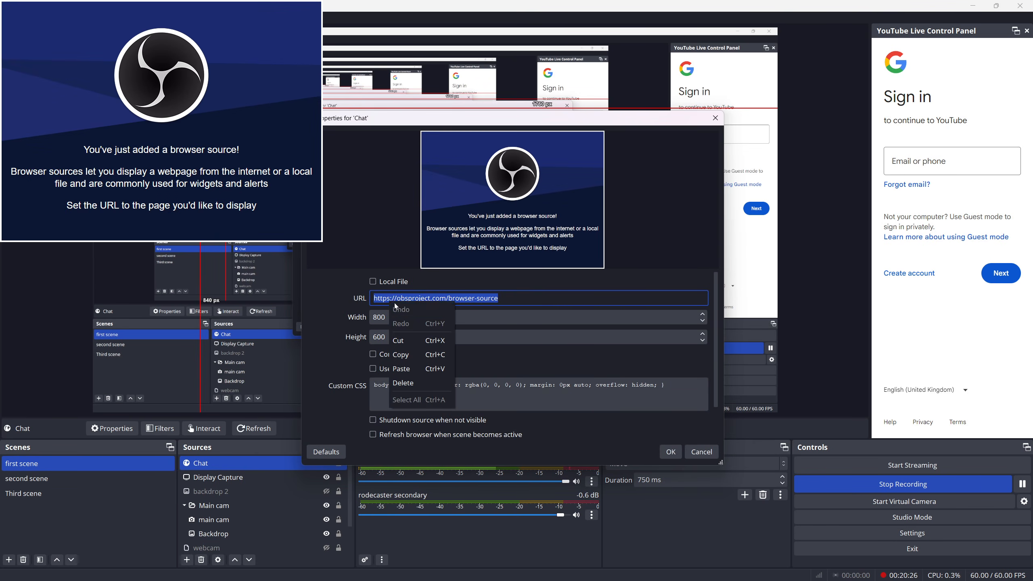
pyautogui.click(404, 369)
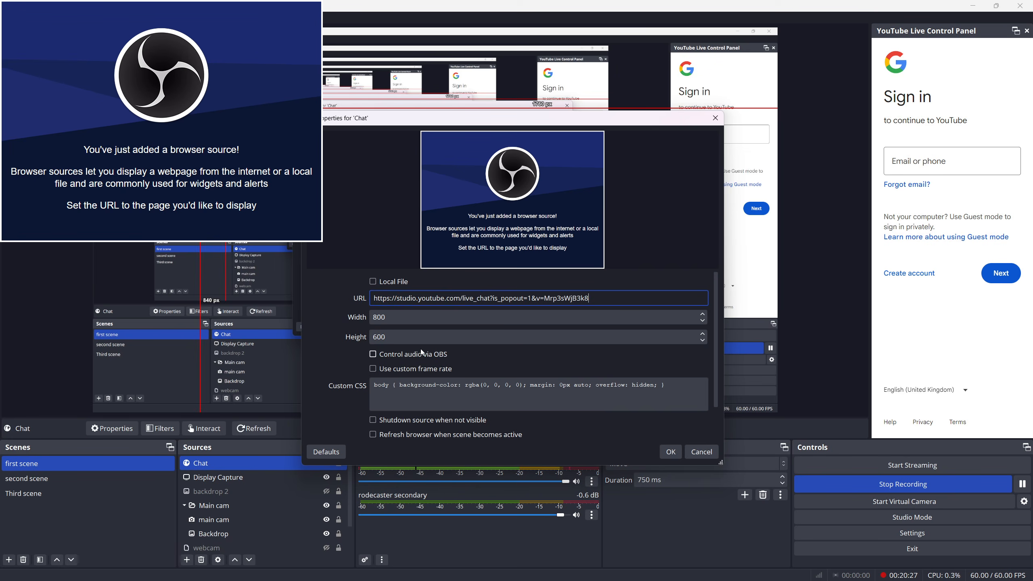
# Set the Chat source's width to 300, reduce its height, and enlarge the source on the canvas
pyautogui.click(570, 313)
pyautogui.press('BackSpace')
pyautogui.press('BackSpace')
pyautogui.press('BackSpace')
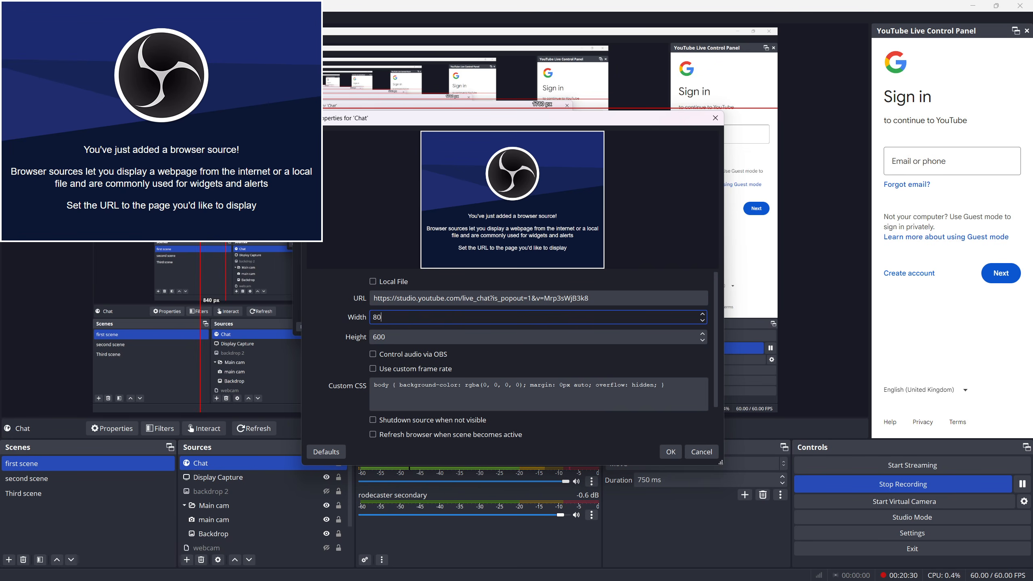
pyautogui.write('300')
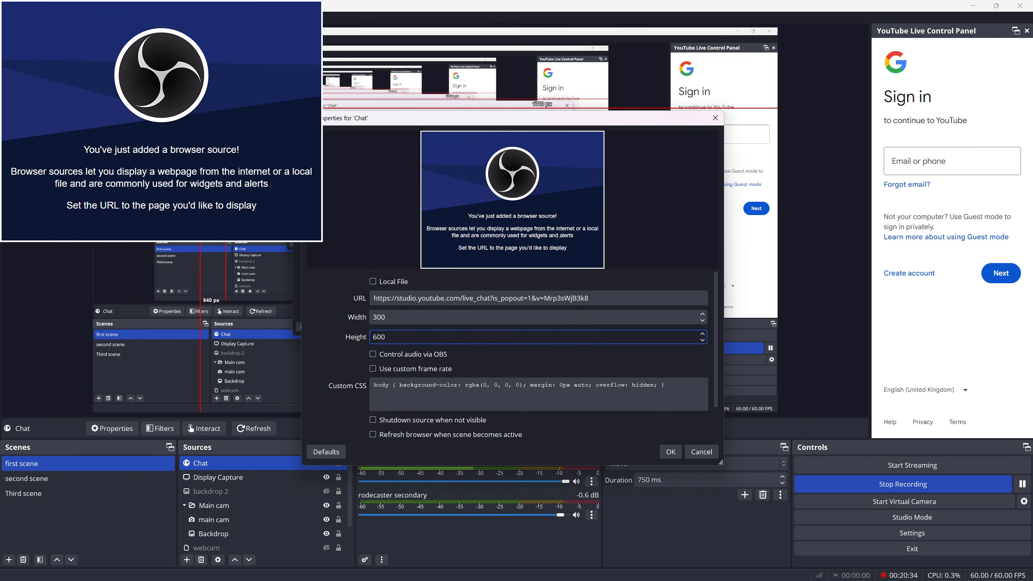
pyautogui.press('BackSpace')
pyautogui.press('BackSpace')
pyautogui.click(672, 452)
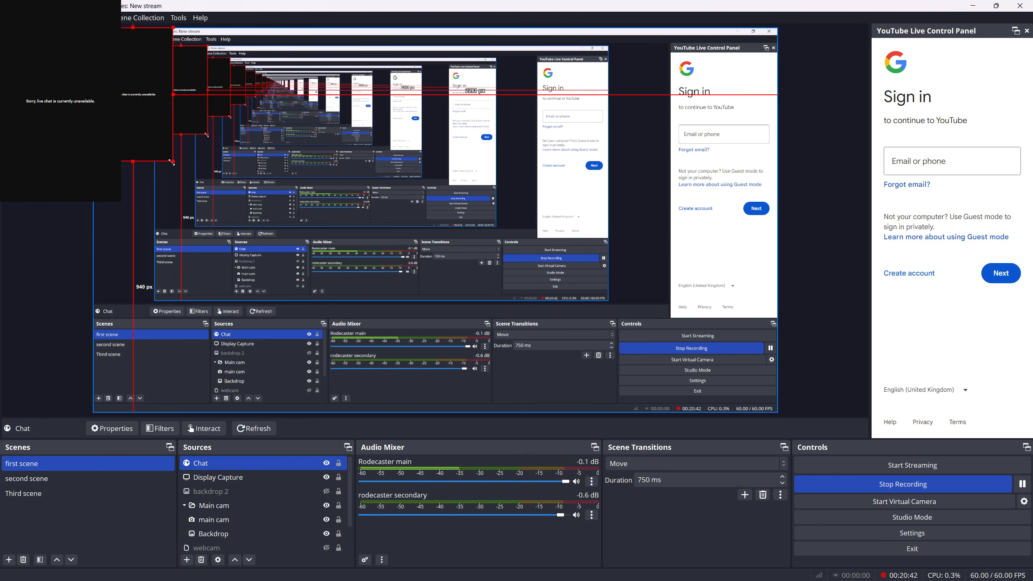
pyautogui.moveTo(176, 162); pyautogui.dragTo(232, 259)
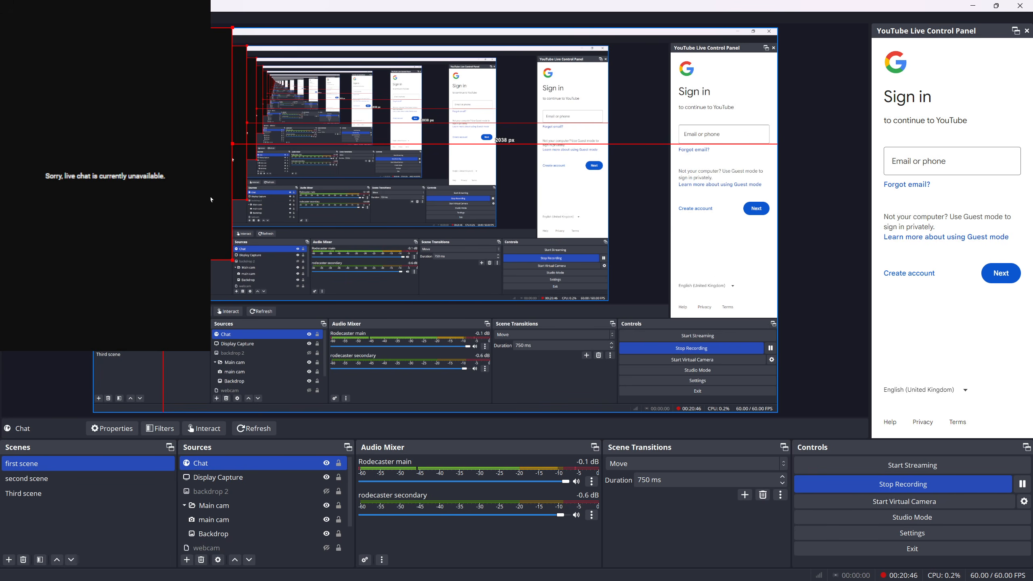
# Add a User-defined shader effect filter to the Chat source, keeping its default name
pyautogui.rightClick(229, 463)
pyautogui.click(326, 515)
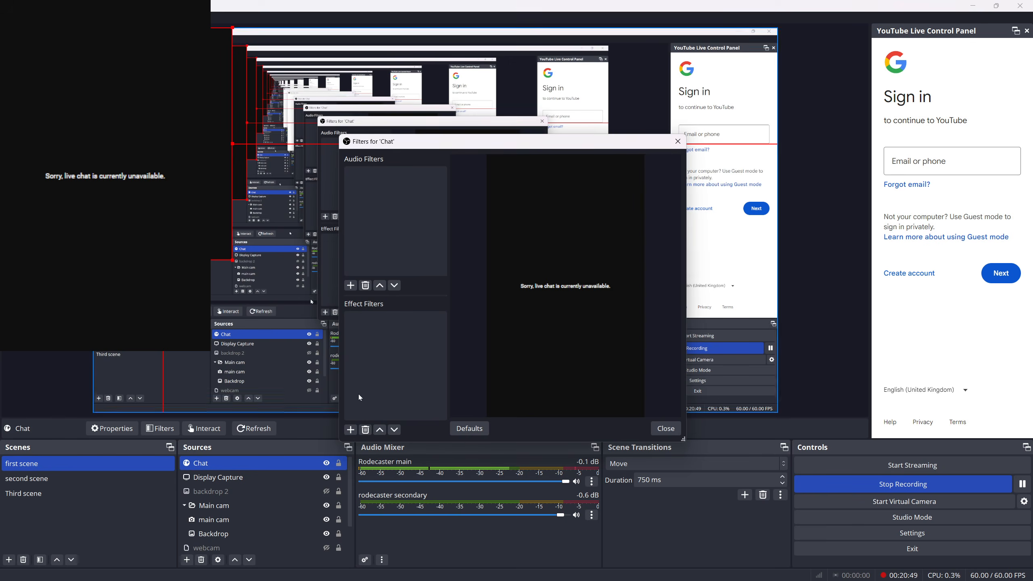
pyautogui.click(350, 430)
pyautogui.click(388, 461)
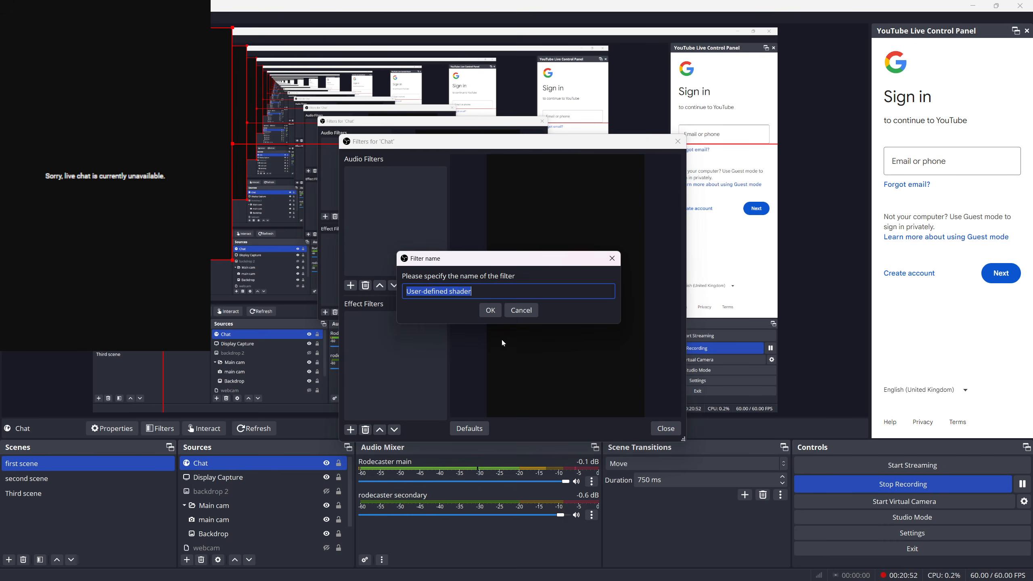
pyautogui.click(500, 314)
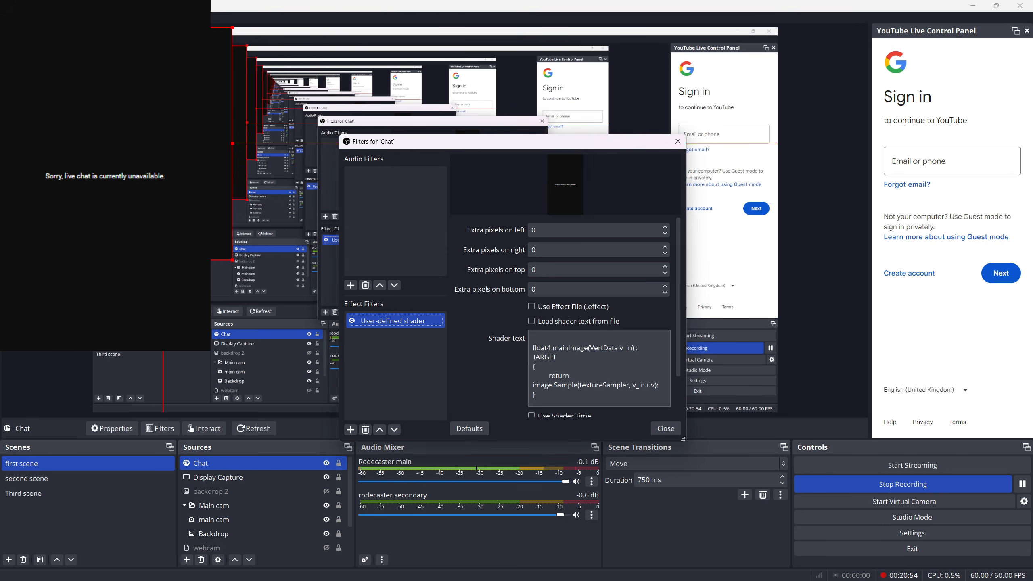
# Load the shader text from the rounded_rect.shader file in the shader filter's examples folder
pyautogui.click(531, 321)
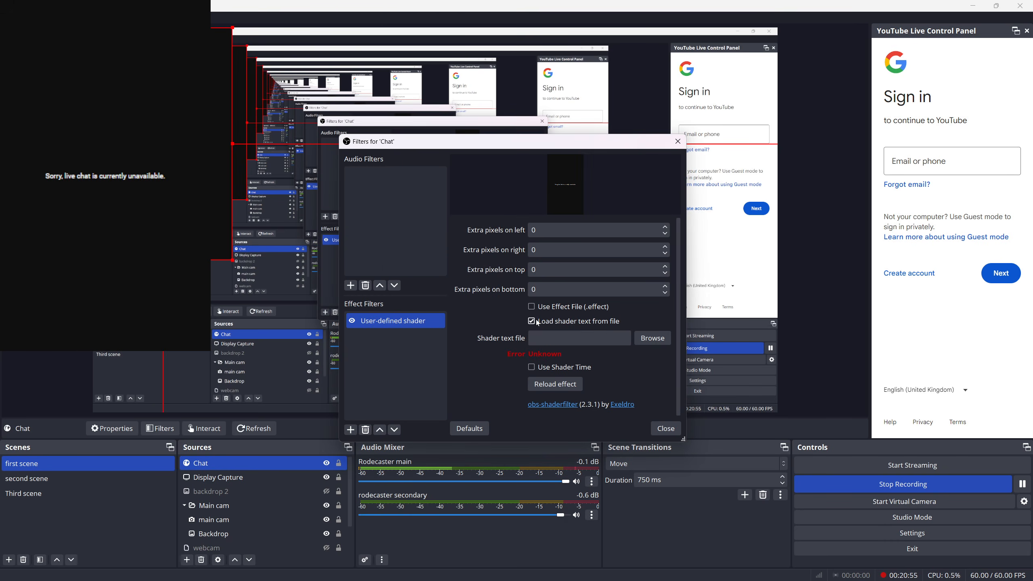
pyautogui.click(652, 338)
pyautogui.scroll(-5, 516, 321)
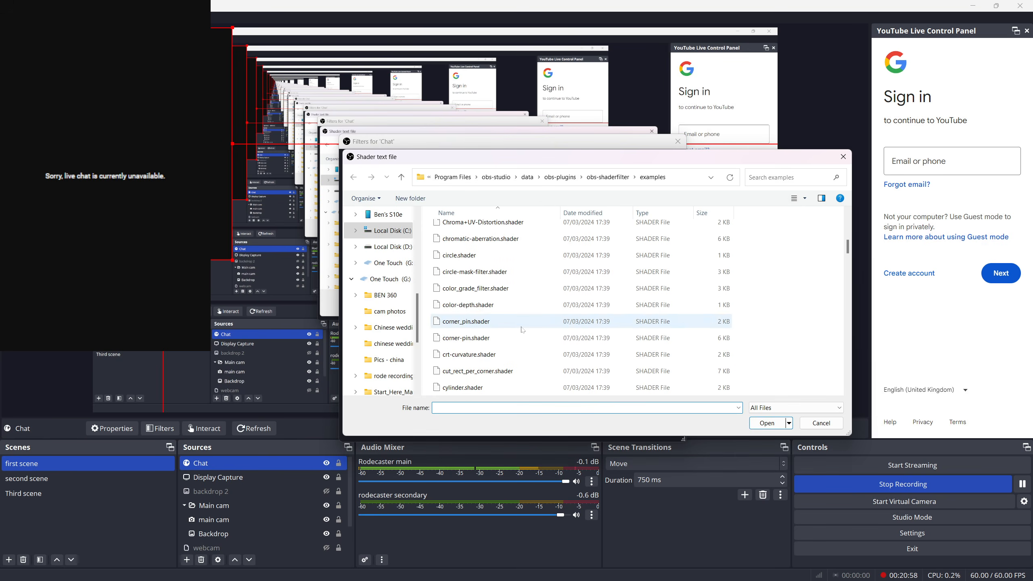
pyautogui.scroll(-10, 516, 327)
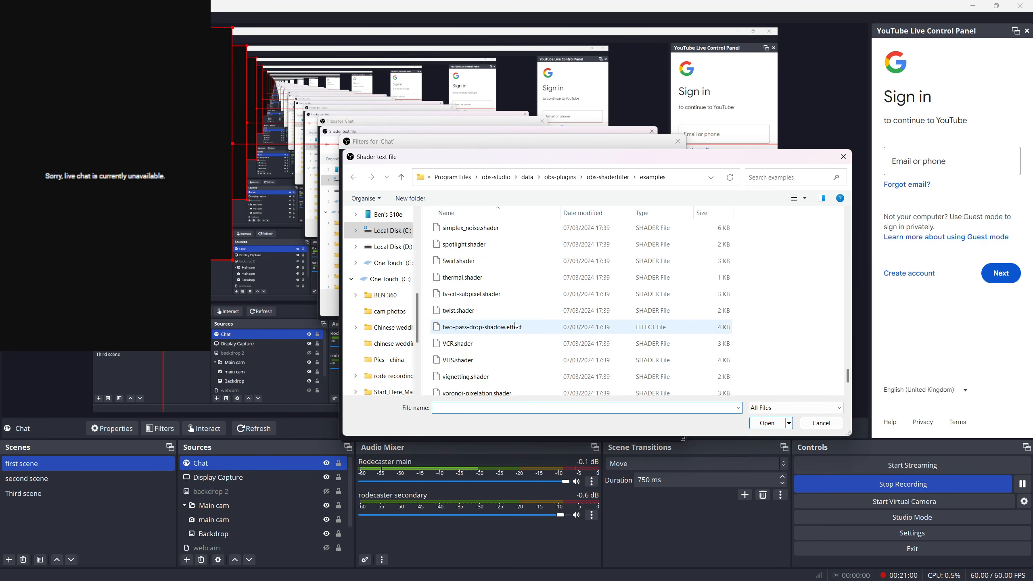
pyautogui.scroll(1, 516, 326)
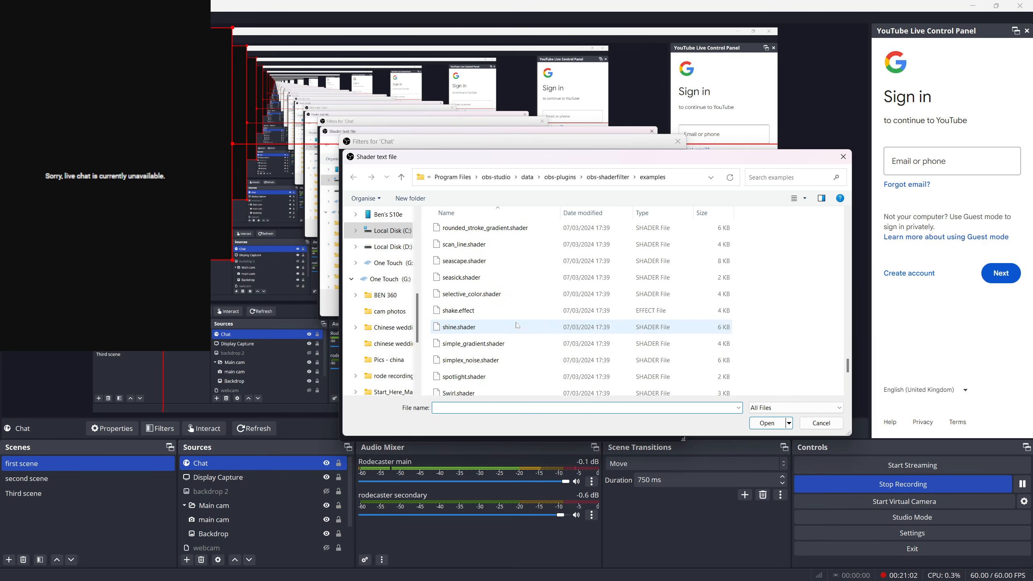
pyautogui.scroll(1, 517, 327)
pyautogui.scroll(2, 523, 313)
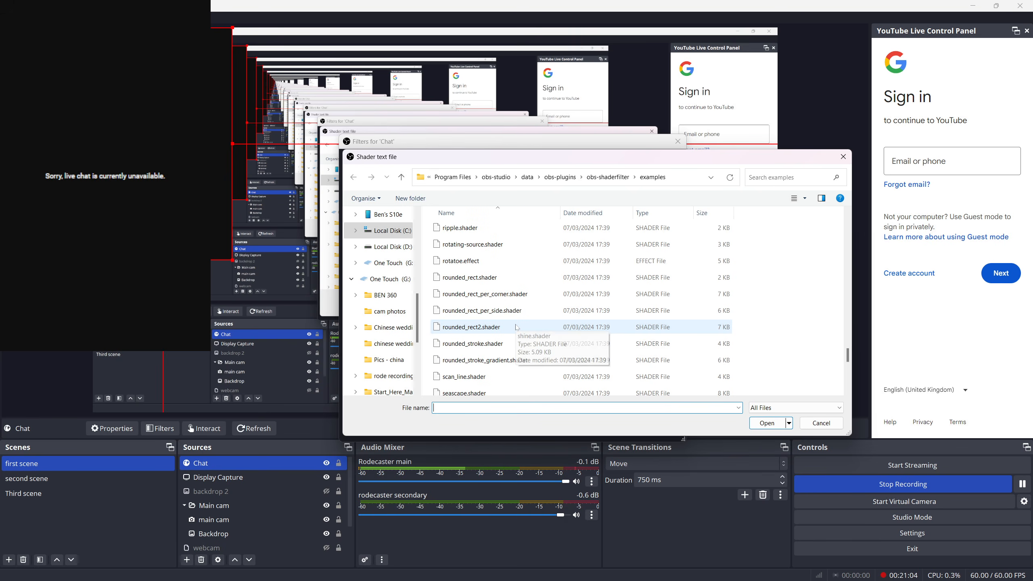
pyautogui.click(482, 280)
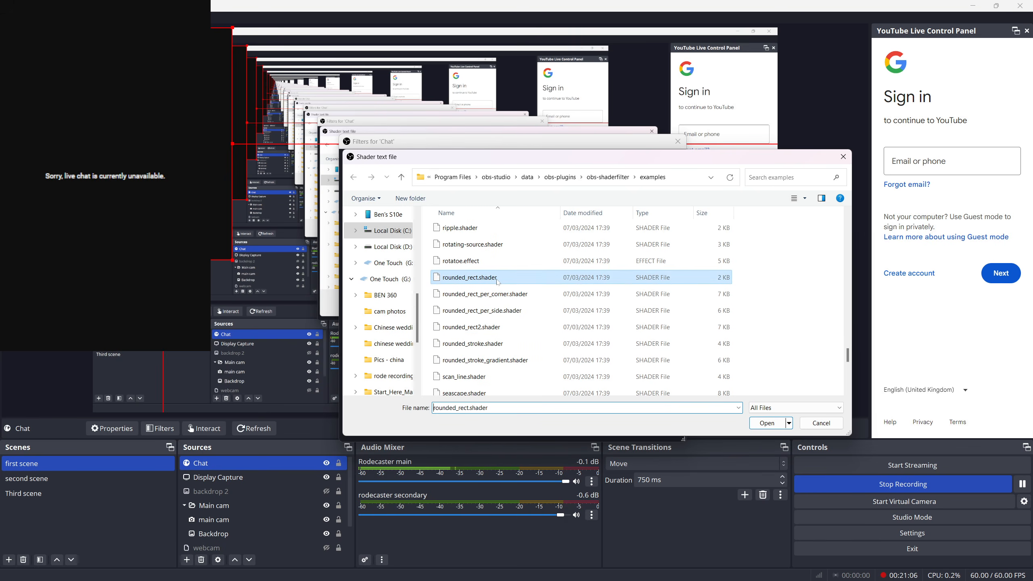
pyautogui.click(767, 423)
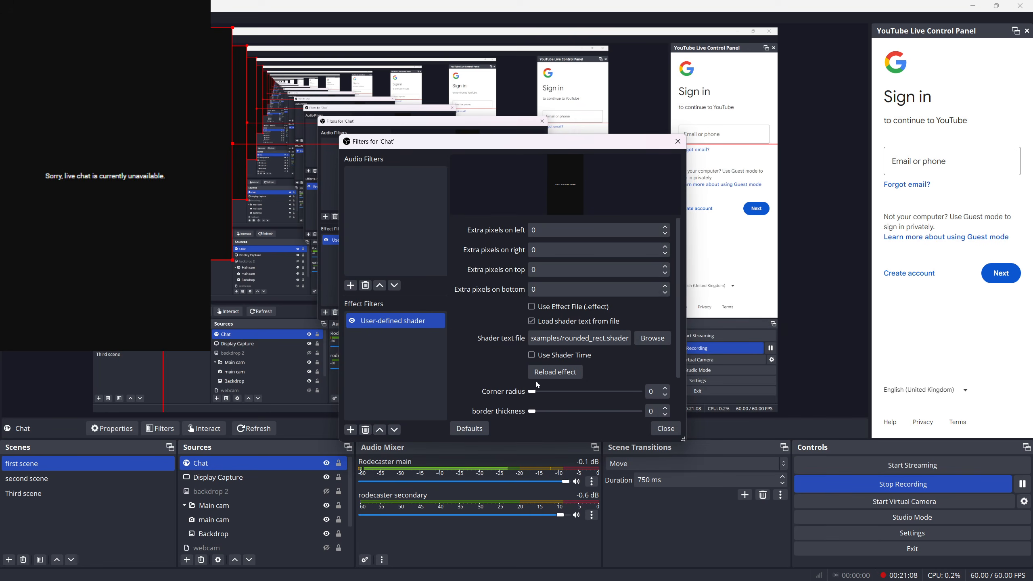
# Set the chat shader's corner radius to 13 and border thickness to 2, trying 10 extra pixels on the left side
pyautogui.moveTo(531, 392)
pyautogui.mouseDown()
pyautogui.moveTo(545, 392)
pyautogui.moveTo(541, 412)
pyautogui.moveTo(545, 393)
pyautogui.mouseUp()
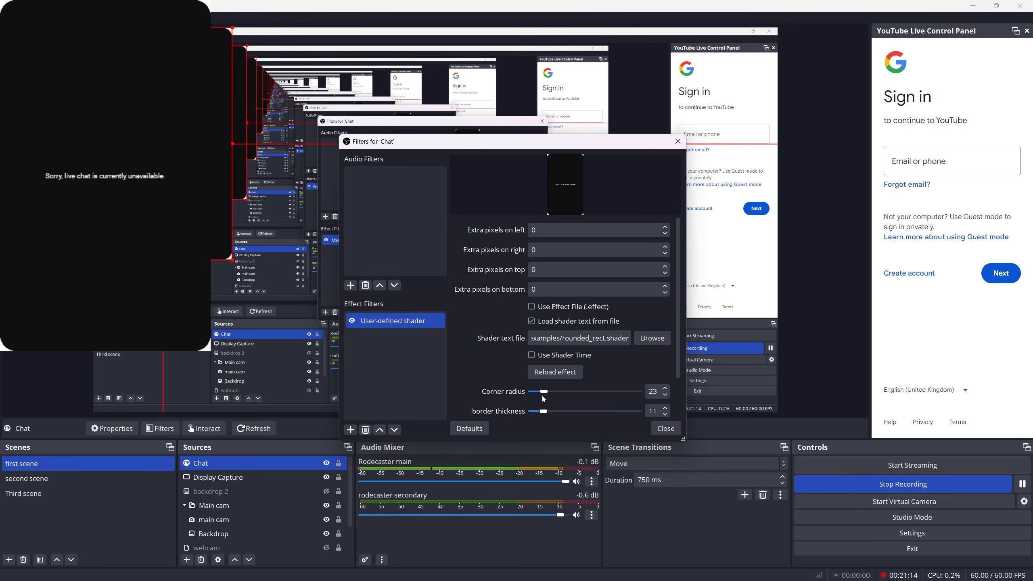
pyautogui.moveTo(544, 393); pyautogui.dragTo(537, 394)
pyautogui.click(541, 230)
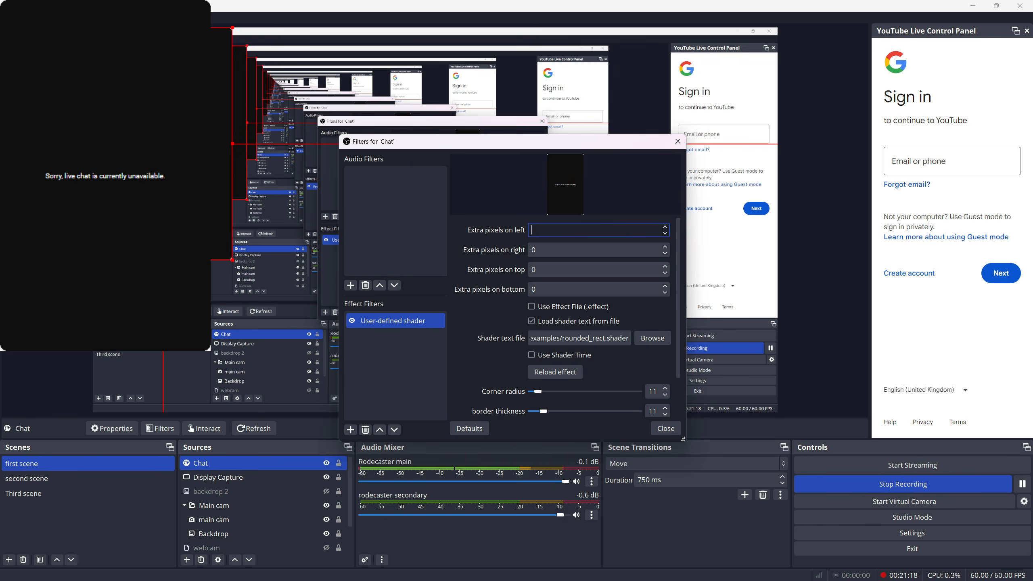
pyautogui.write('10')
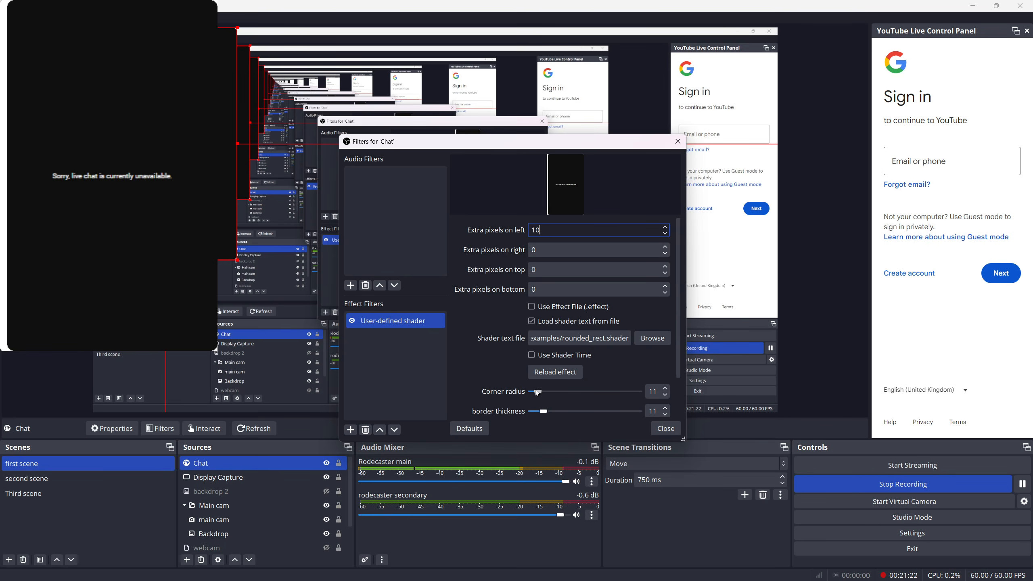
pyautogui.moveTo(538, 392)
pyautogui.mouseDown()
pyautogui.moveTo(533, 417)
pyautogui.moveTo(539, 392)
pyautogui.mouseUp()
# Set the chat shader's extra pixels to 5 on the left, right, top and bottom, and close the filters
pyautogui.click(547, 231)
pyautogui.press('BackSpace')
pyautogui.press('BackSpace')
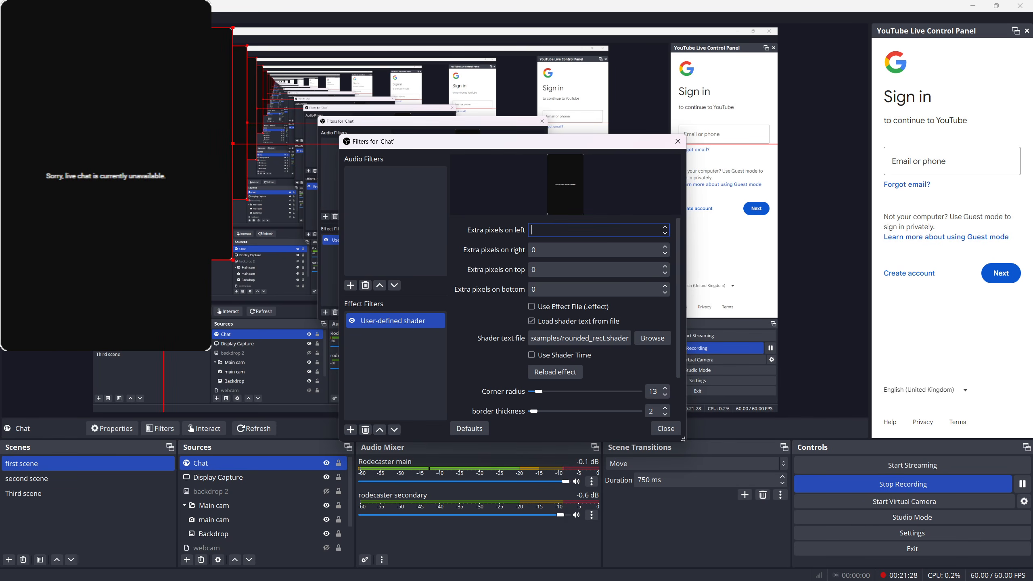
pyautogui.write('5')
pyautogui.click(557, 252)
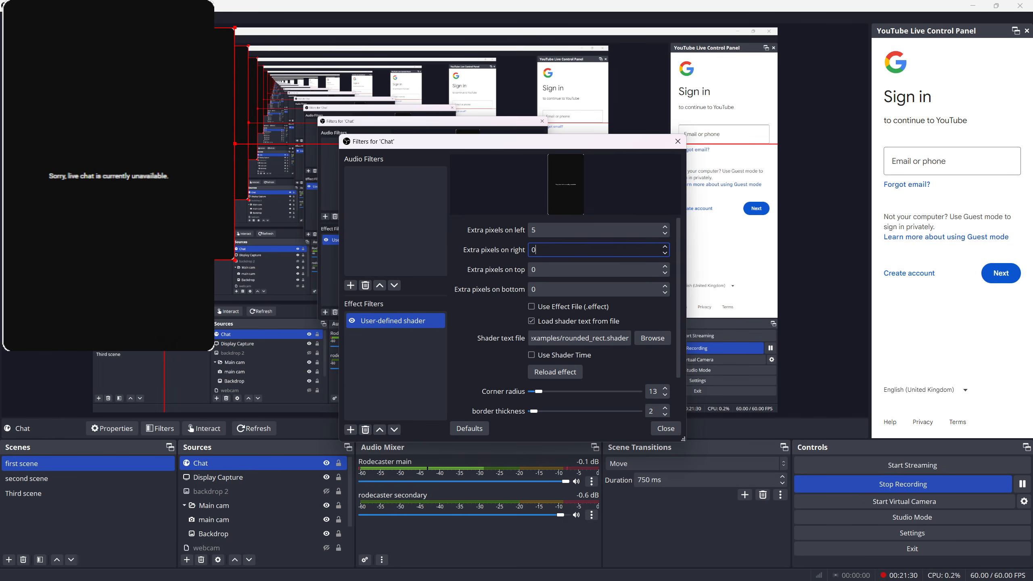
pyautogui.write('5')
pyautogui.click(552, 262)
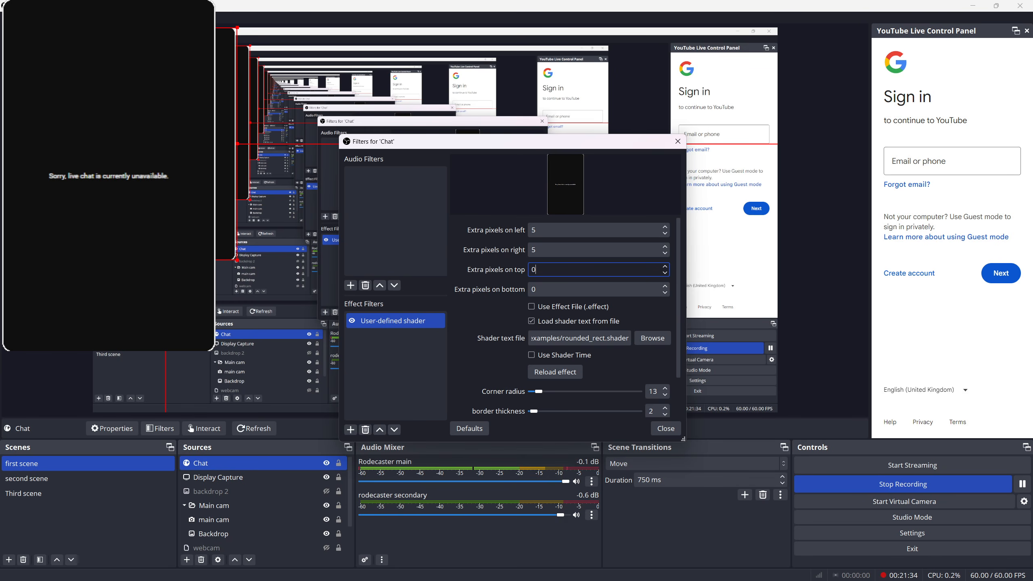
pyautogui.write('5')
pyautogui.click(551, 285)
pyautogui.write('5')
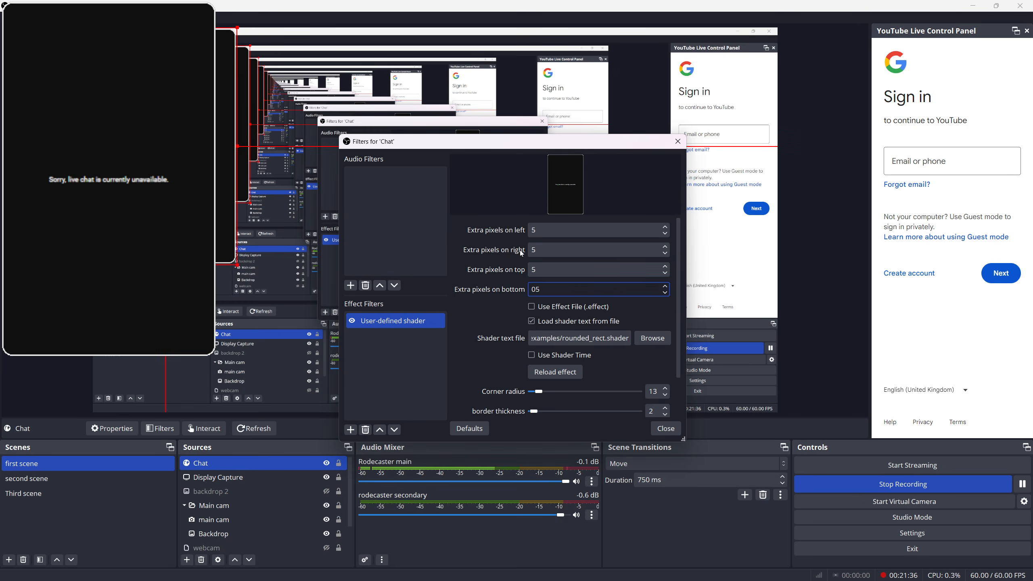
pyautogui.click(651, 427)
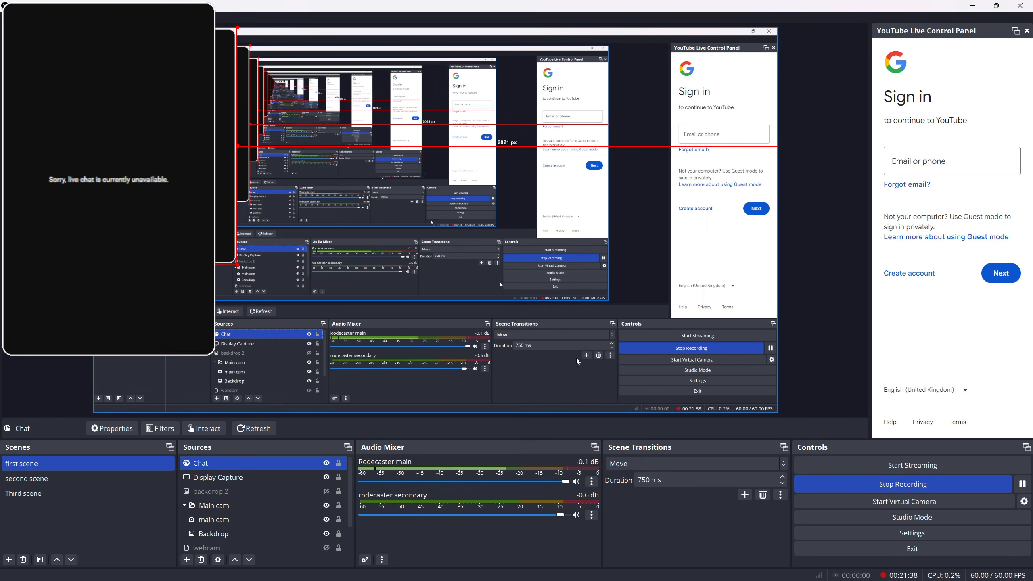
# Hide the Display Capture source in the first scene
pyautogui.moveTo(220, 184); pyautogui.dragTo(127, 149)
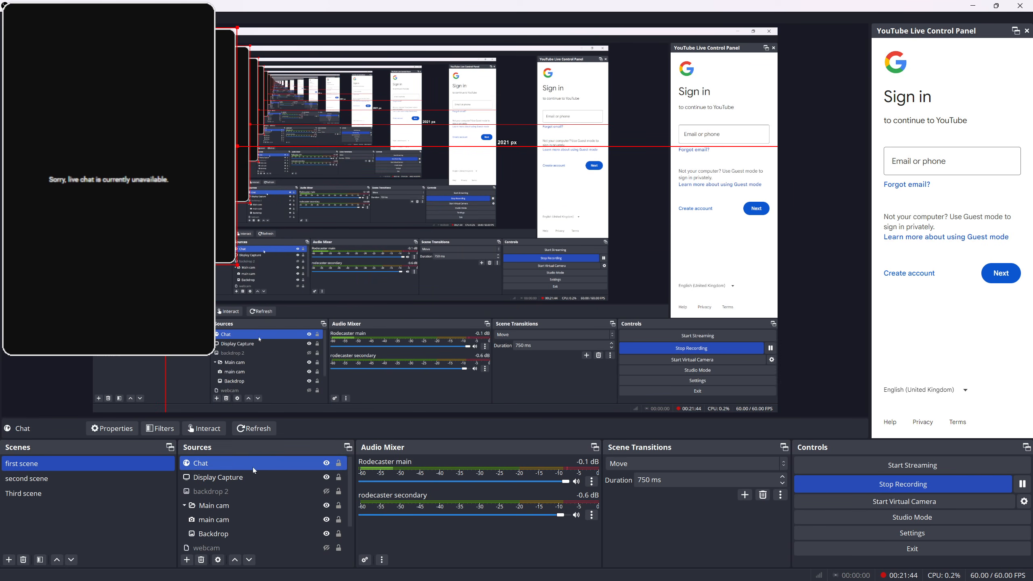
pyautogui.keyDown('ctrl'); pyautogui.click(265, 478); pyautogui.keyUp('ctrl')
pyautogui.click(326, 478)
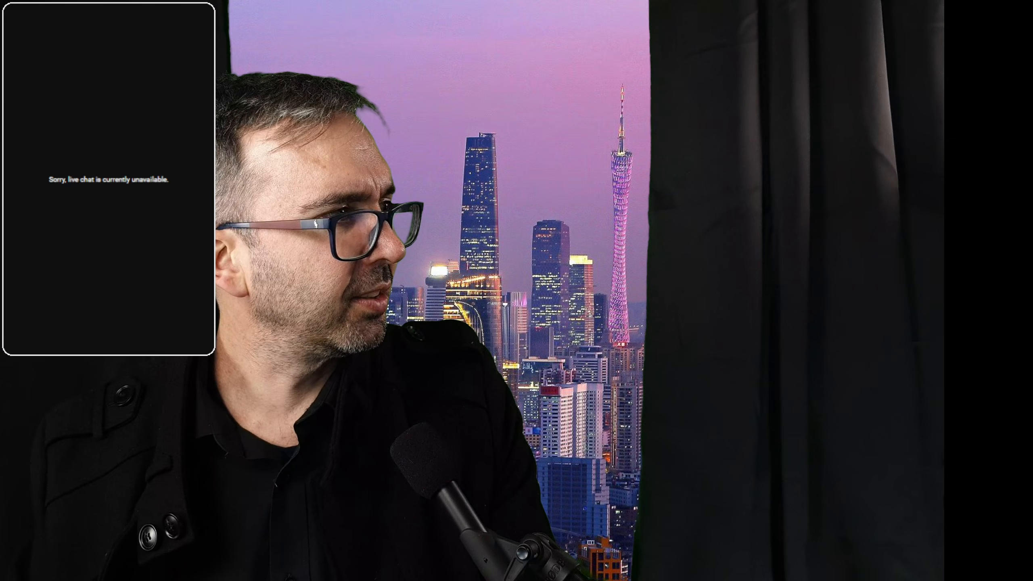